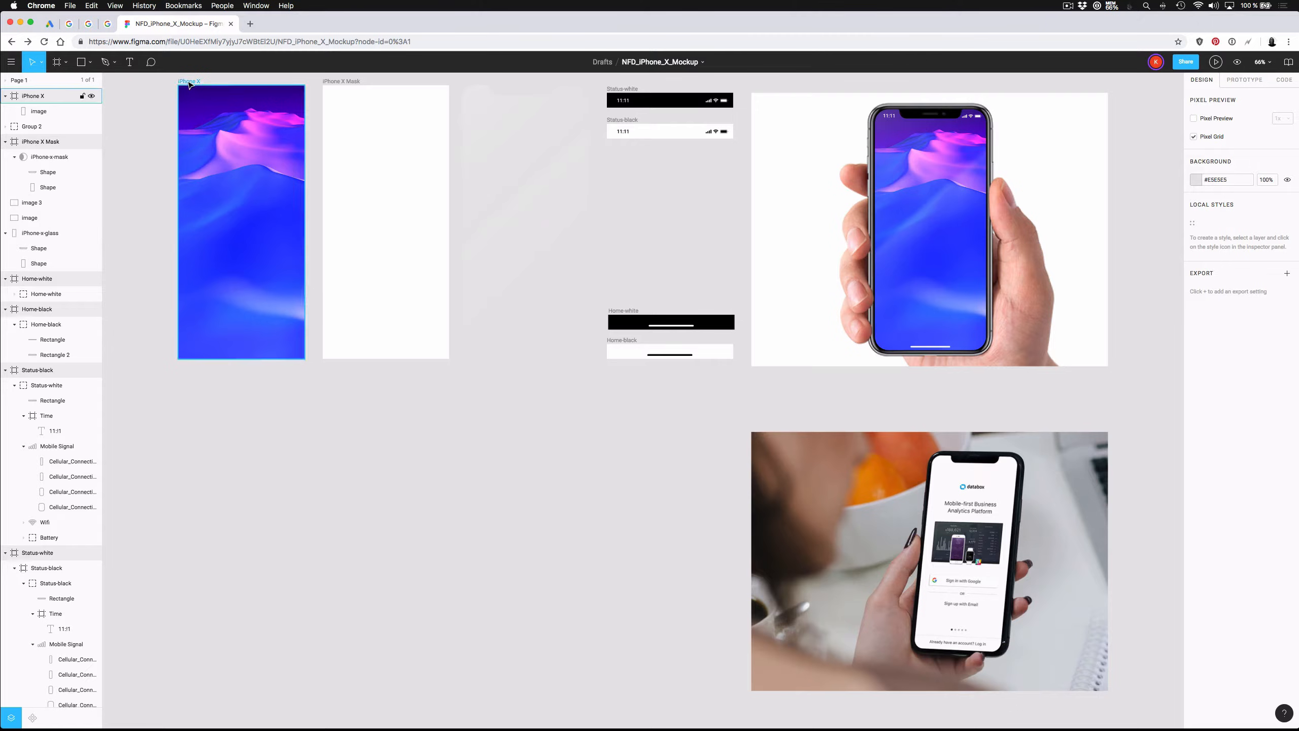
Step: Preview the iPhone X wallpaper frame in presentation mode, then close the preview
left_click(231, 190)
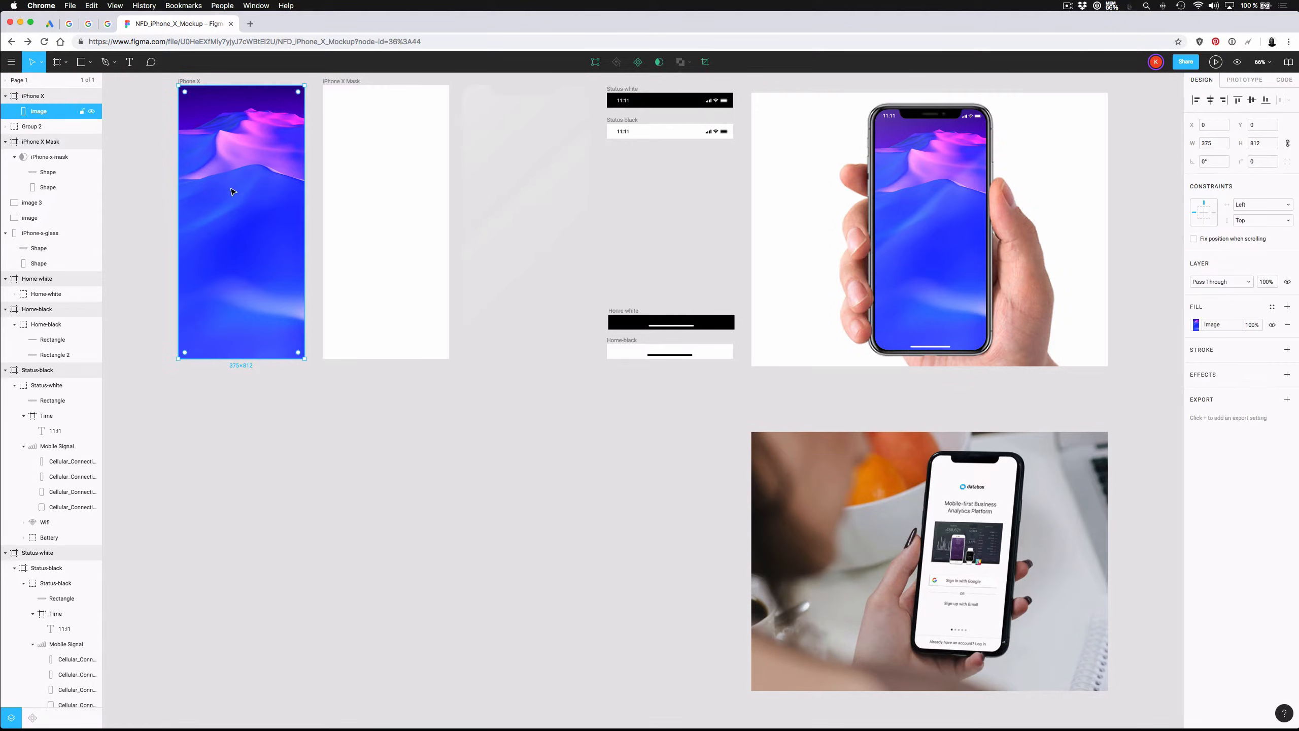
left_click_drag(236, 191, 234, 194)
left_click(193, 83)
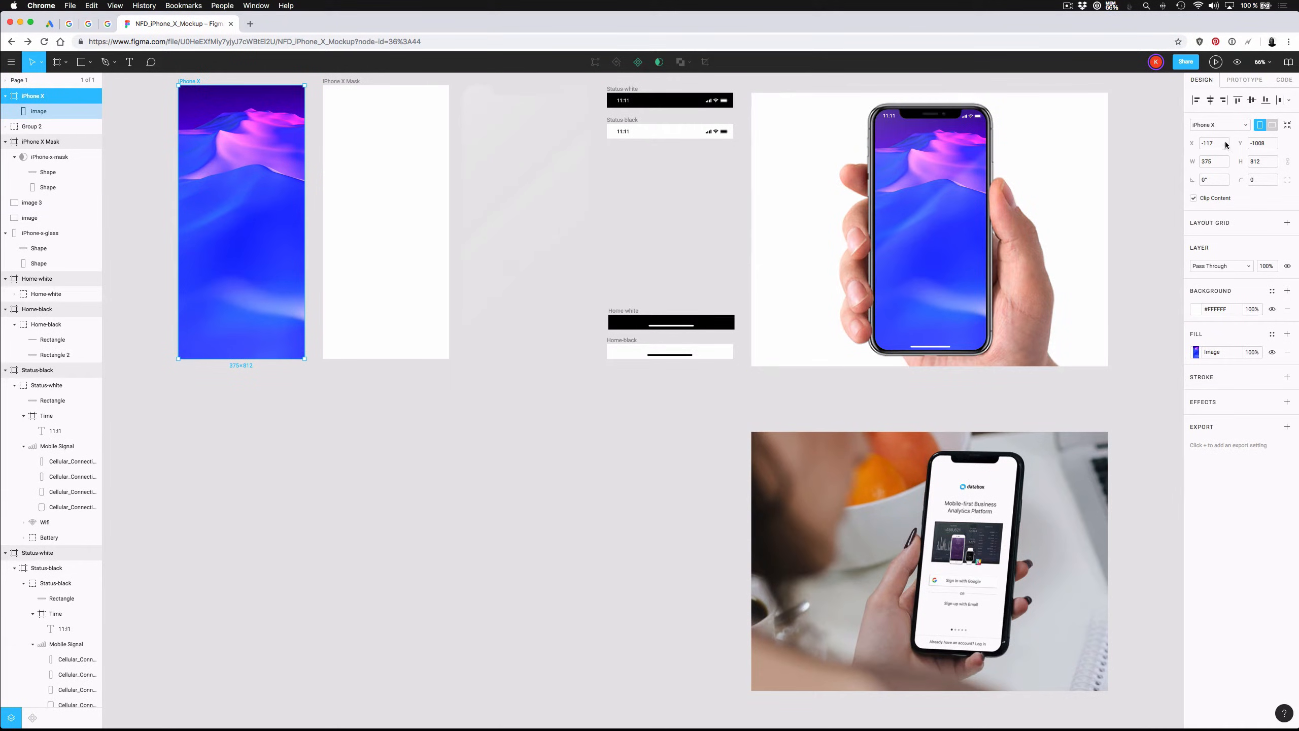
left_click(1215, 63)
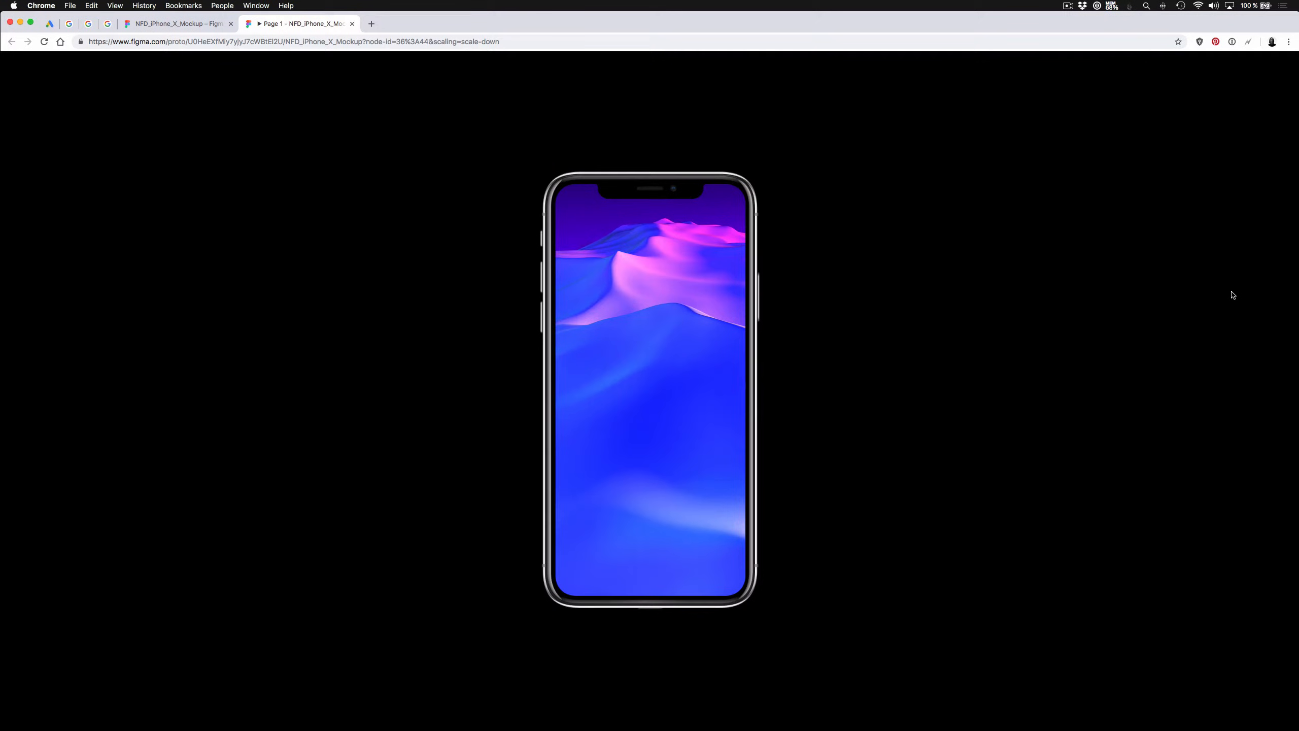
left_click(351, 23)
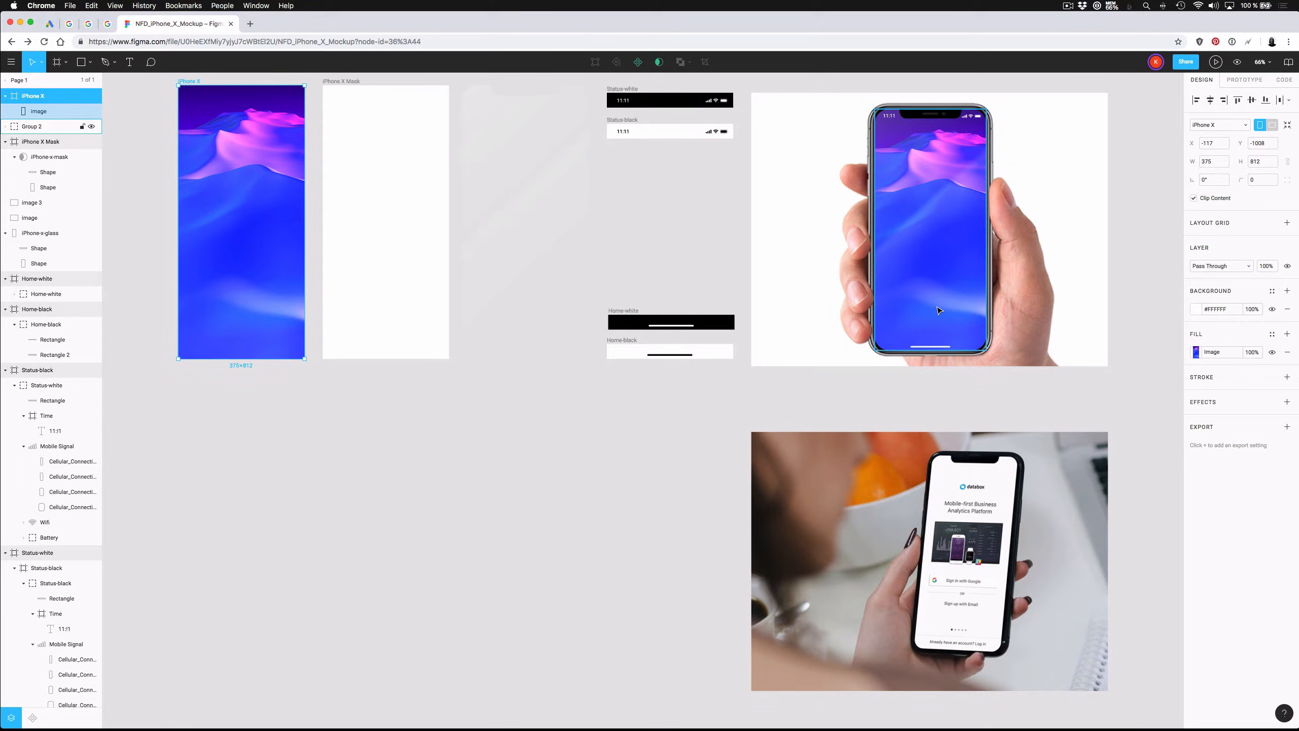
left_click(573, 534)
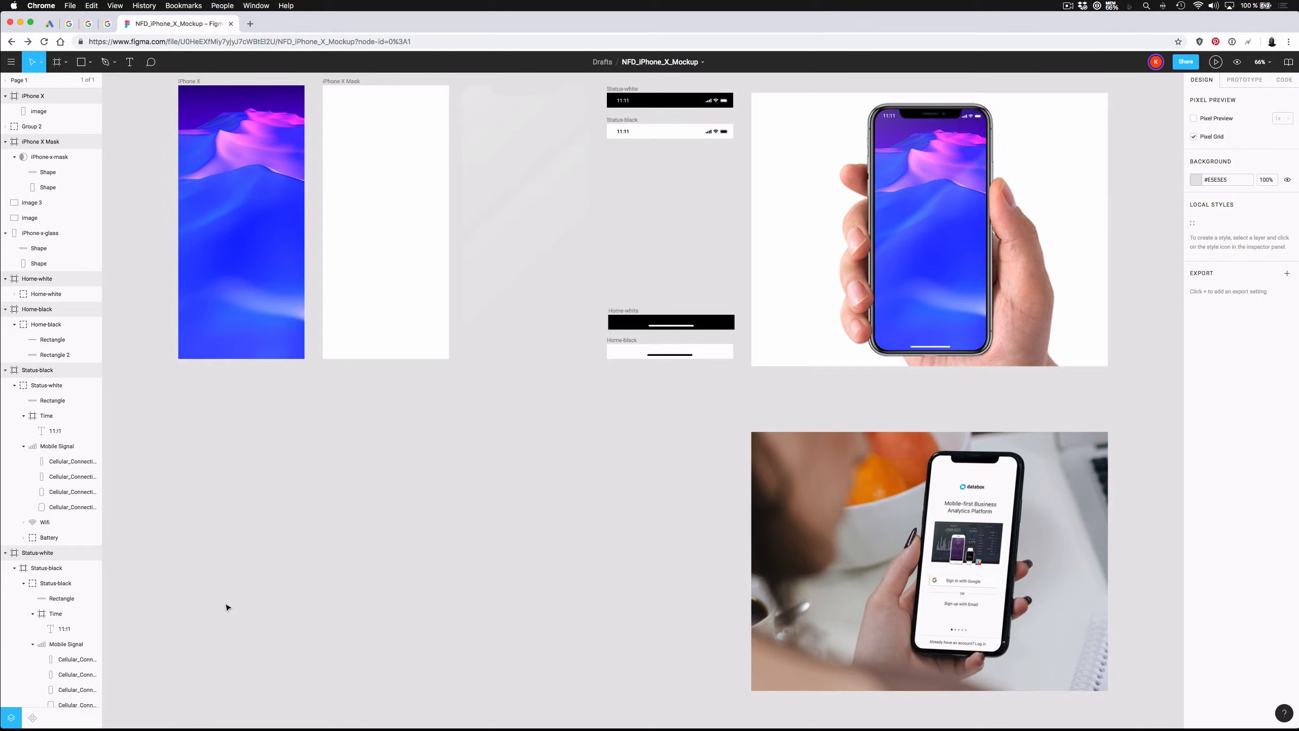
Step: Duplicate the iPhone X Mask frame and place the copy directly below the original at X 312, Y -22
mouse_move(243, 261)
left_mouse_down()
mouse_move(267, 261)
mouse_move(246, 255)
left_mouse_up()
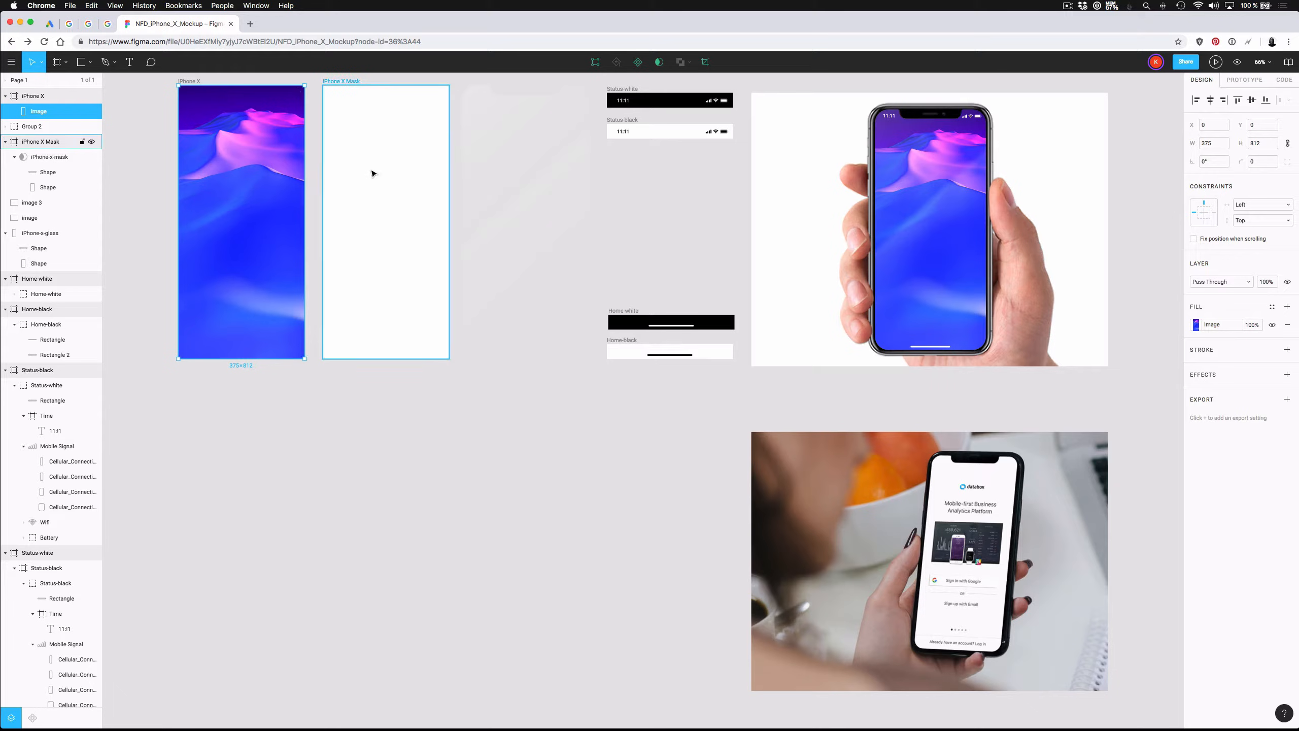
left_click(341, 83)
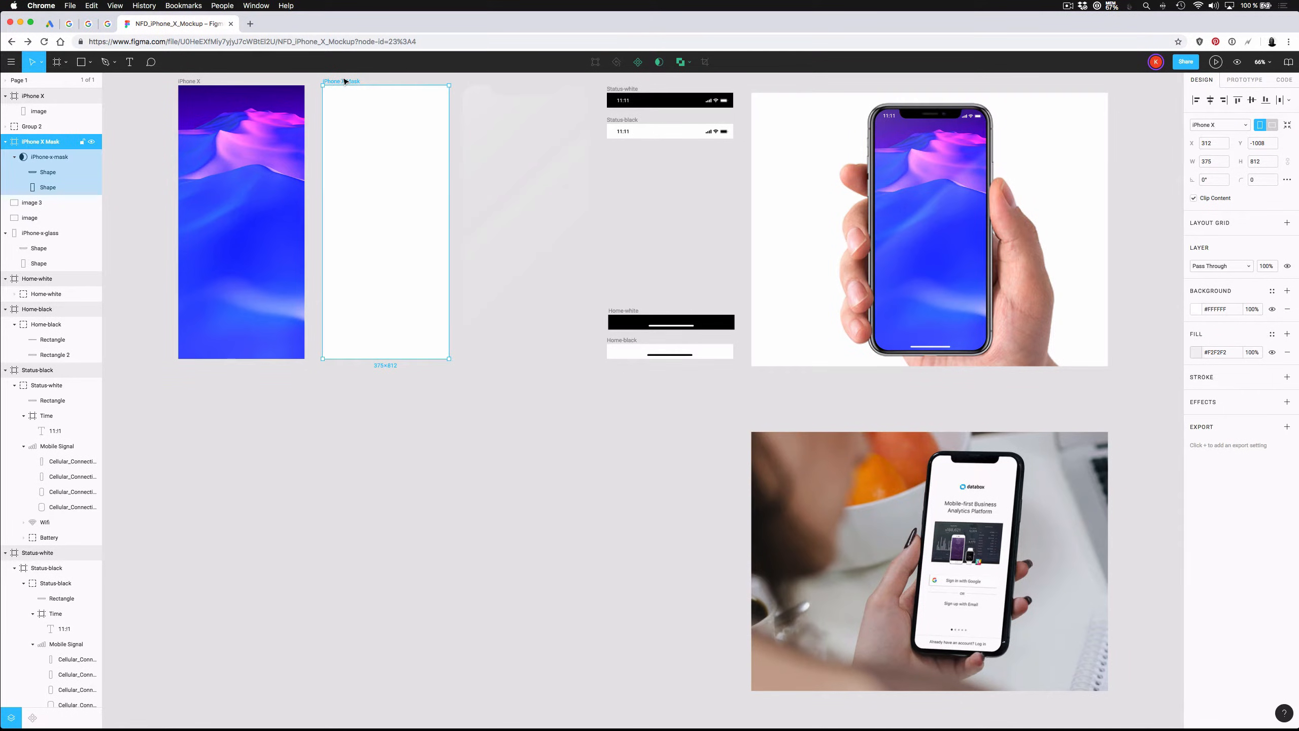
left_click_drag(345, 81, 340, 413)
left_click(451, 407)
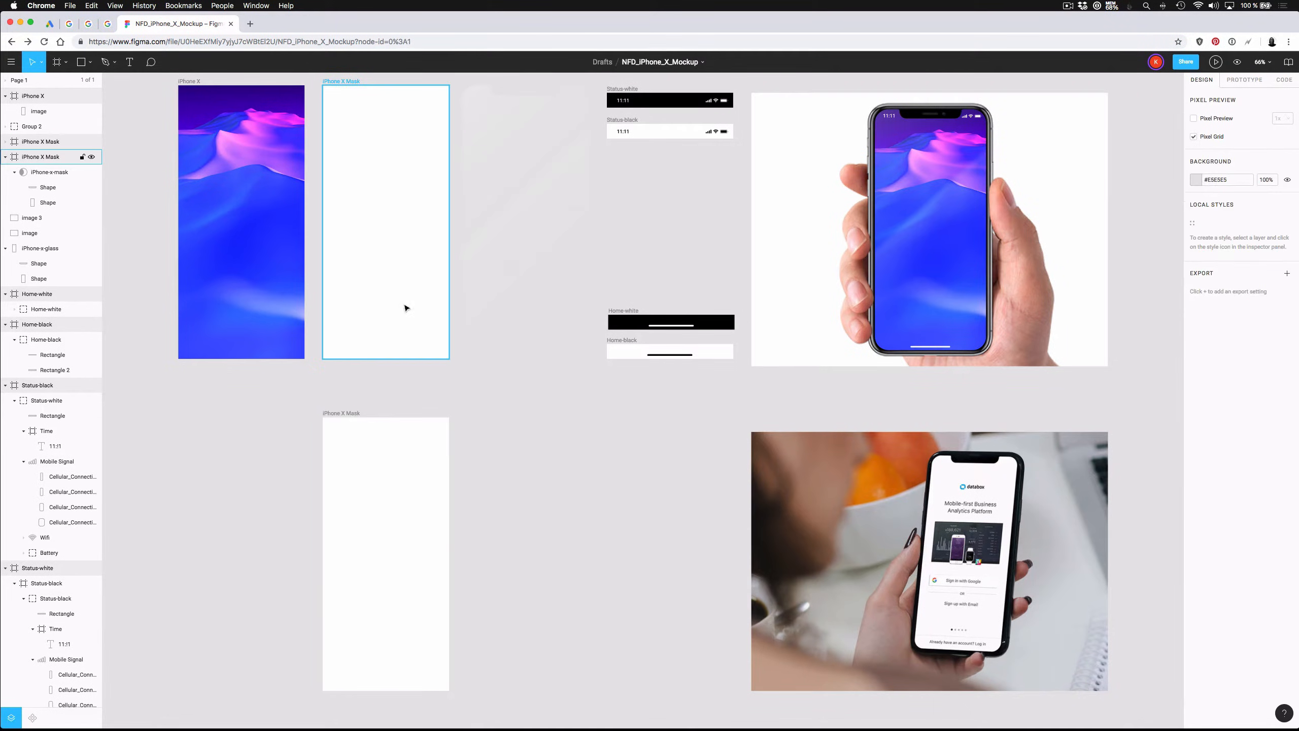
Step: Copy the wallpaper image from the iPhone X frame into the duplicated mask frame and move that frame up to Y -117
left_click(240, 177)
double_click(240, 178)
mouse_move(240, 178)
left_mouse_down()
mouse_move(272, 199)
mouse_move(243, 179)
left_mouse_up()
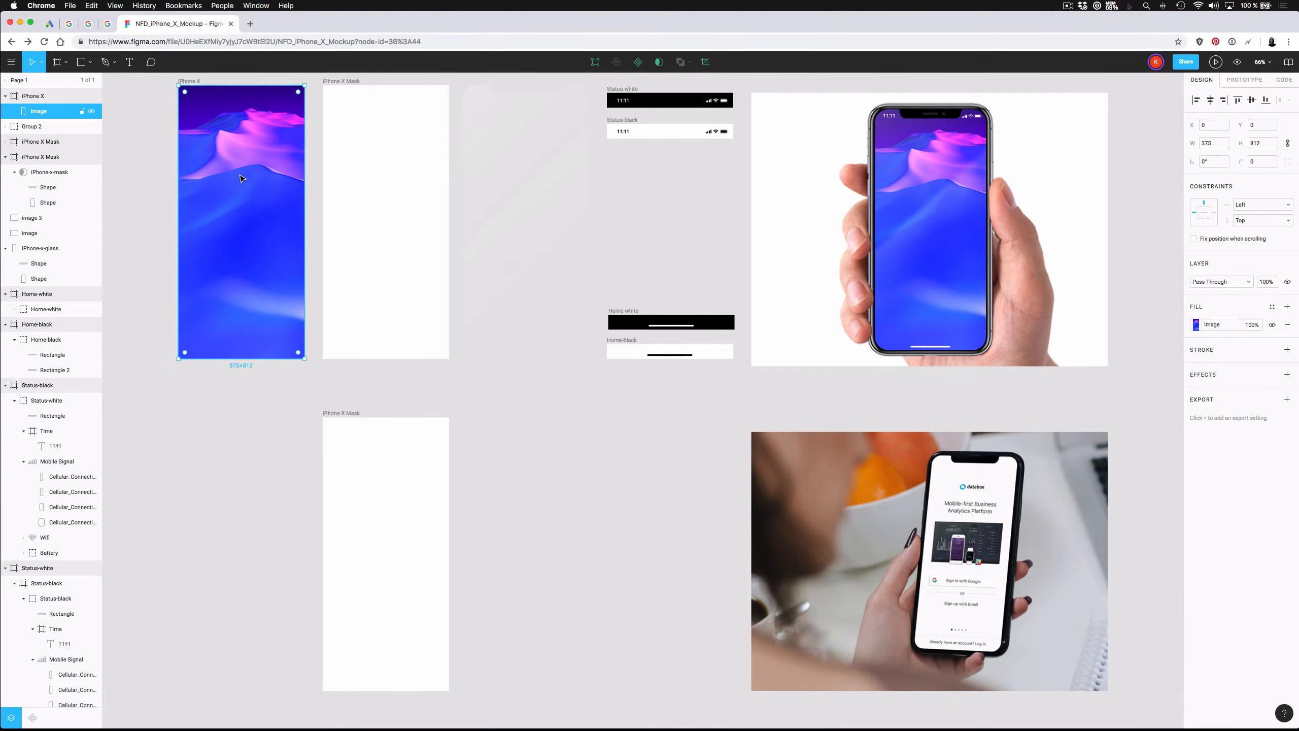
left_click(358, 415)
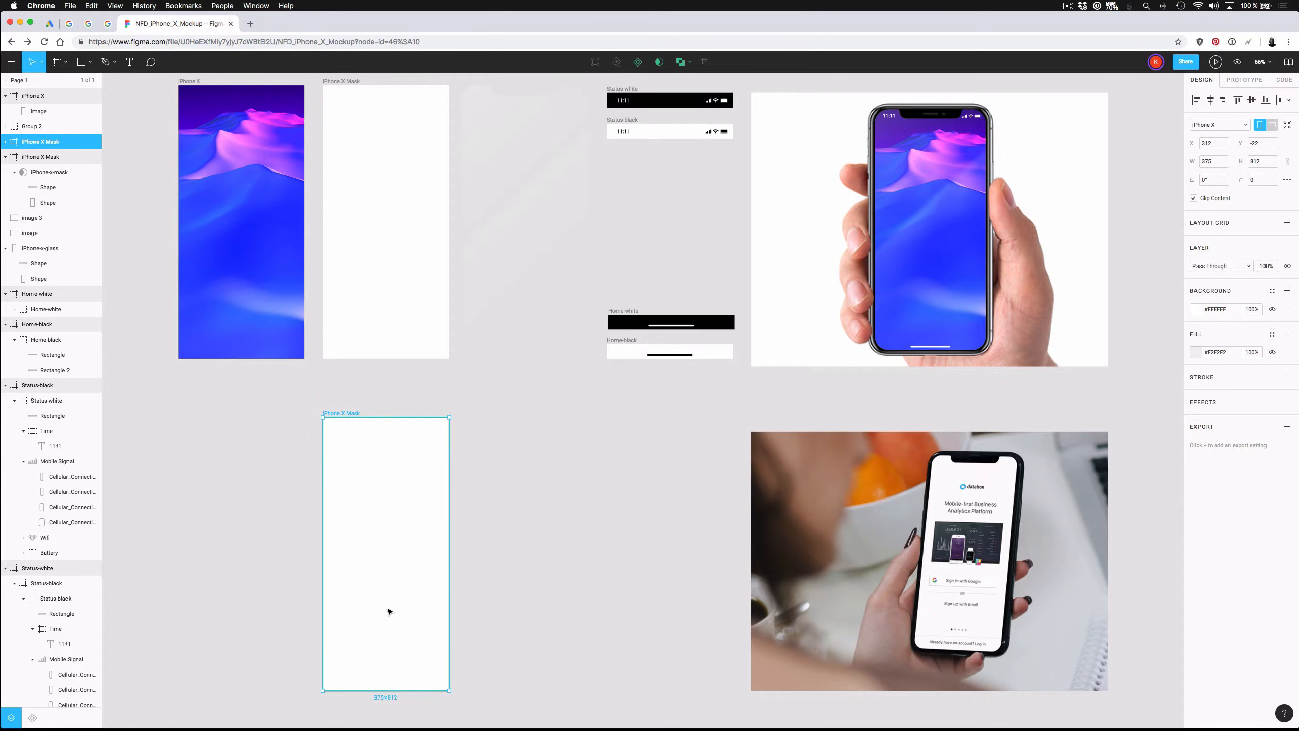
key("super+v")
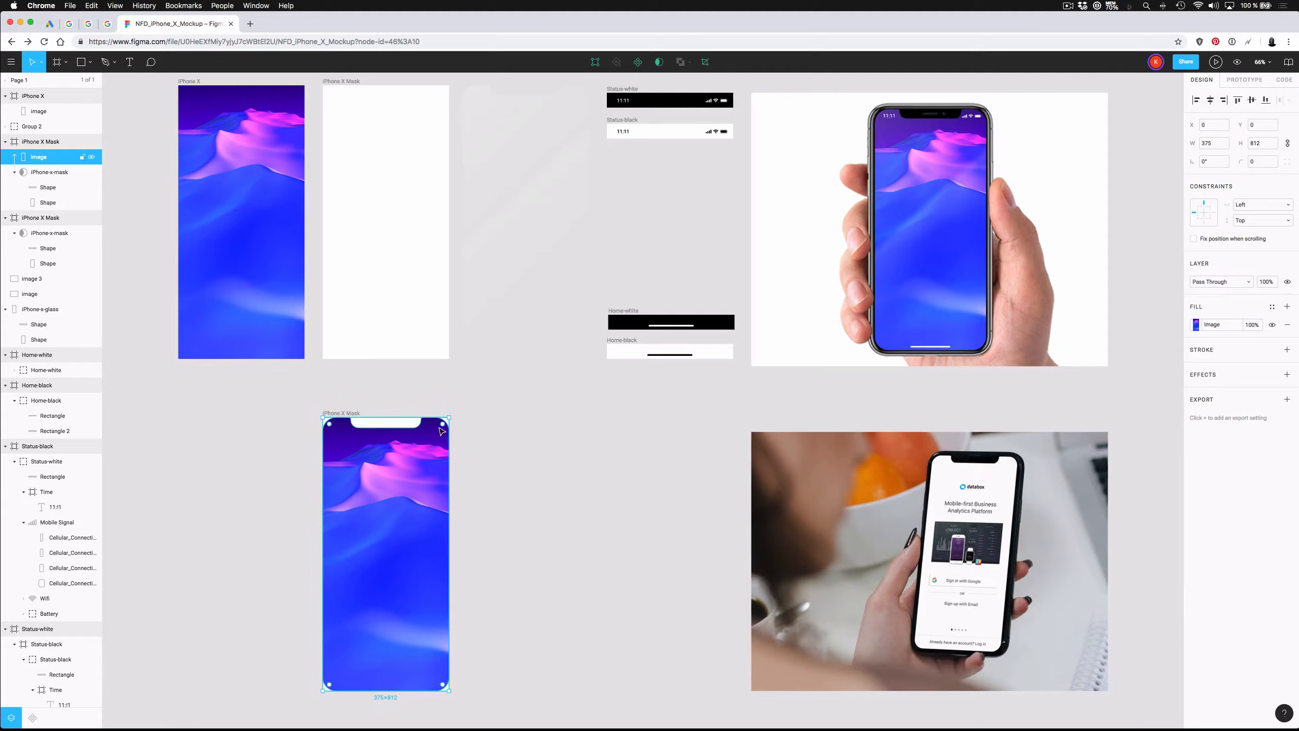
left_click_drag(344, 414, 344, 382)
left_click(557, 503)
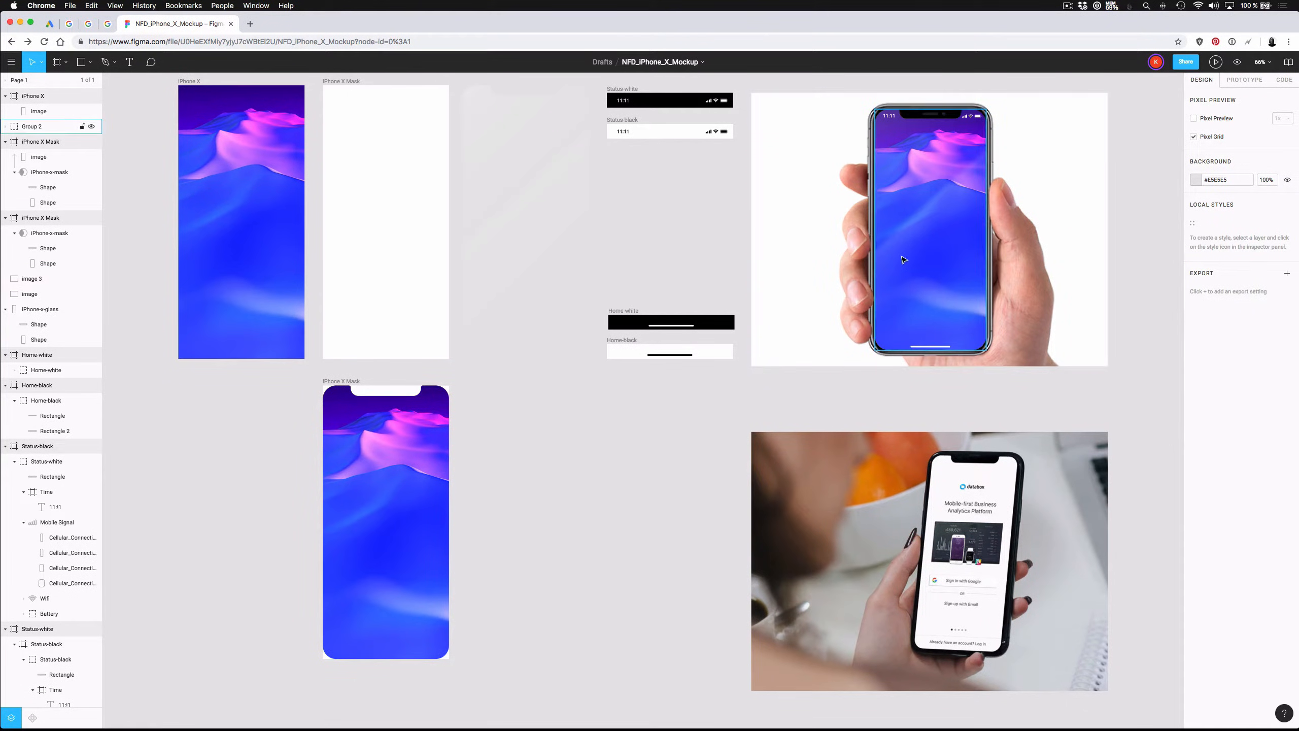
Step: Copy the Home-white group into the duplicated mask frame and align it to the frame's bottom edge
left_click_drag(901, 254, 926, 253)
key("super+z")
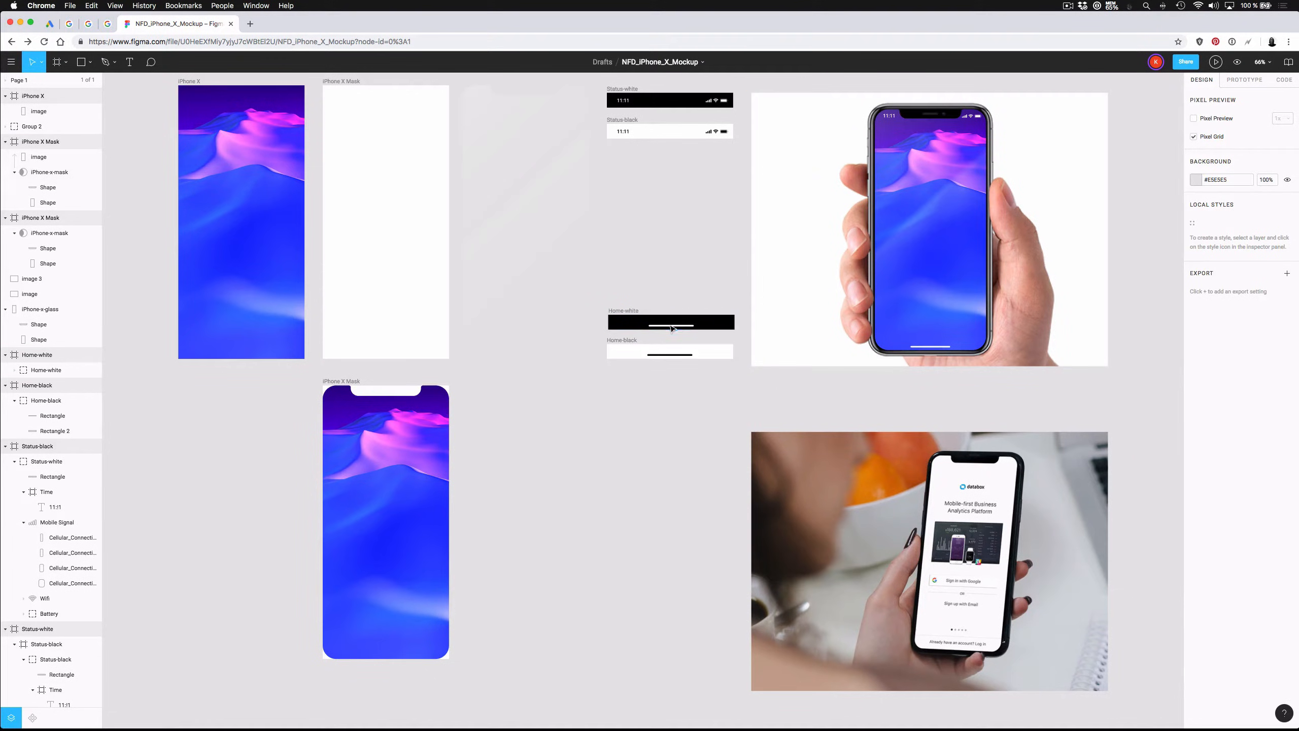
mouse_move(671, 326)
left_mouse_down()
mouse_move(685, 318)
mouse_move(667, 325)
left_mouse_up()
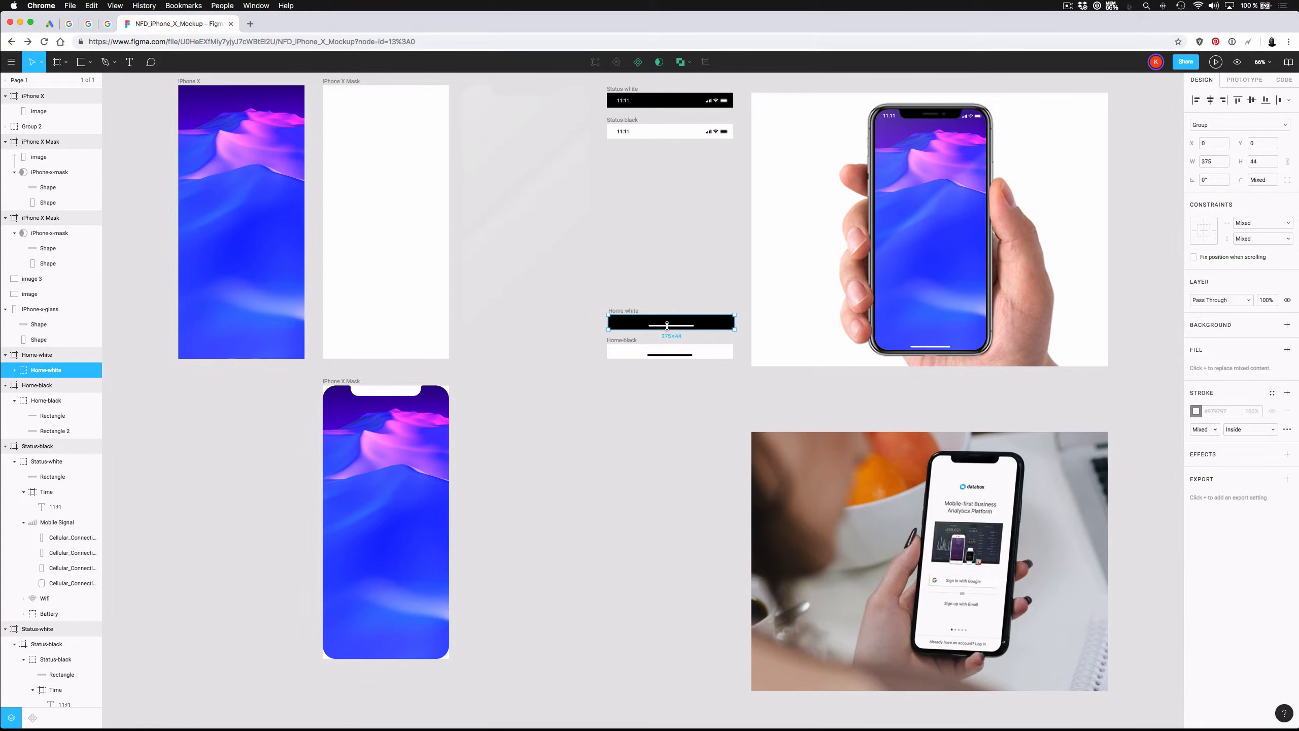
left_click(339, 384)
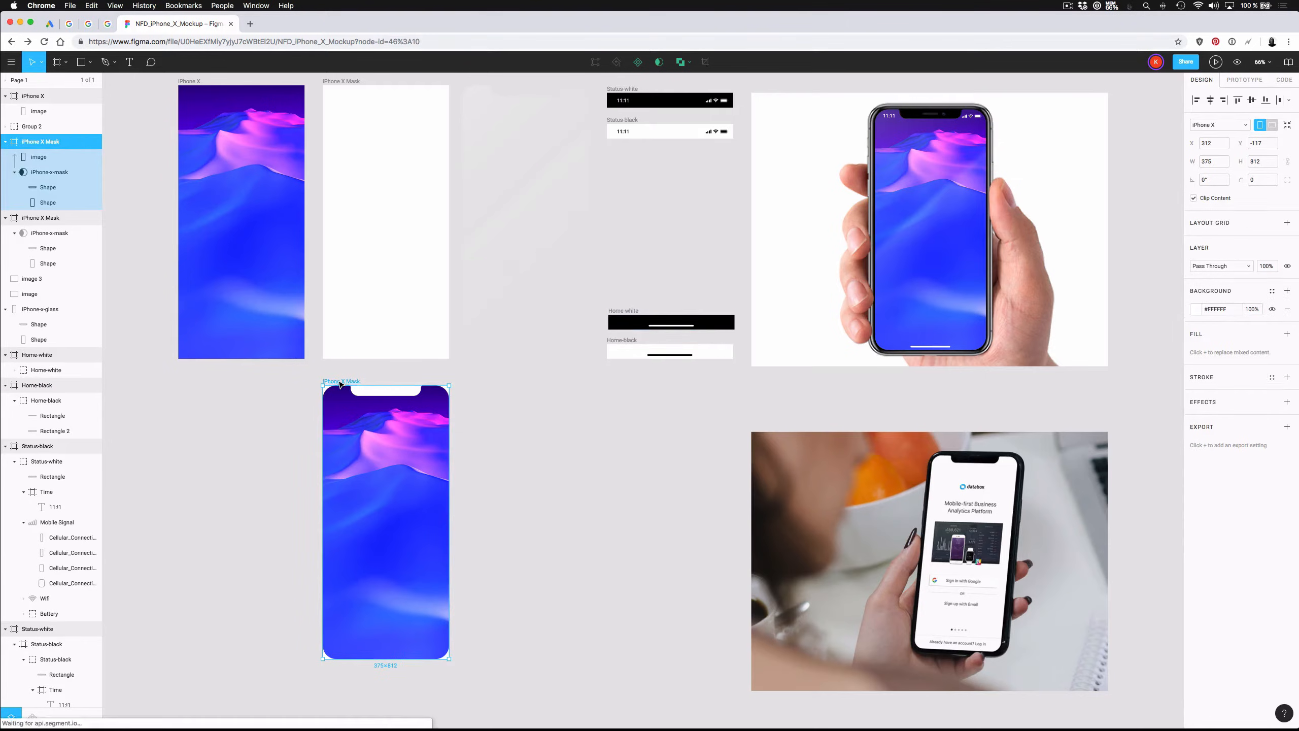
key("super+v")
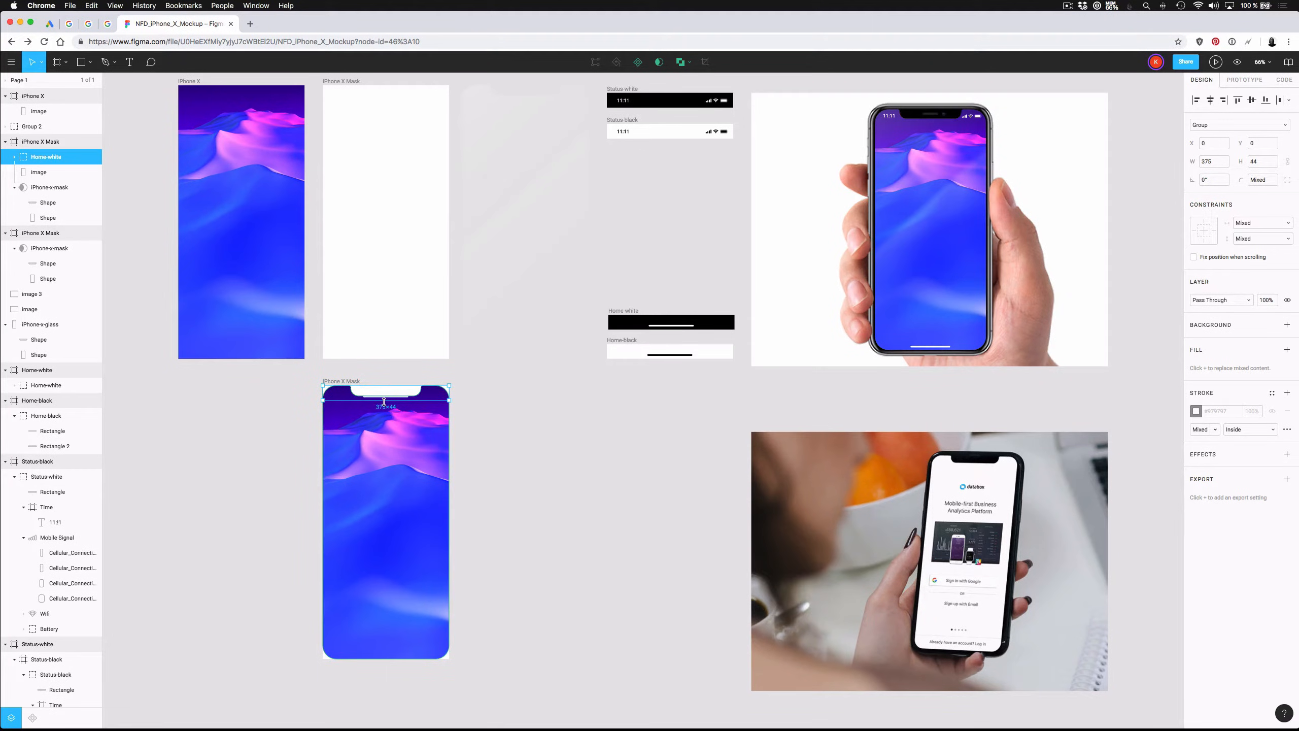
left_click(1266, 101)
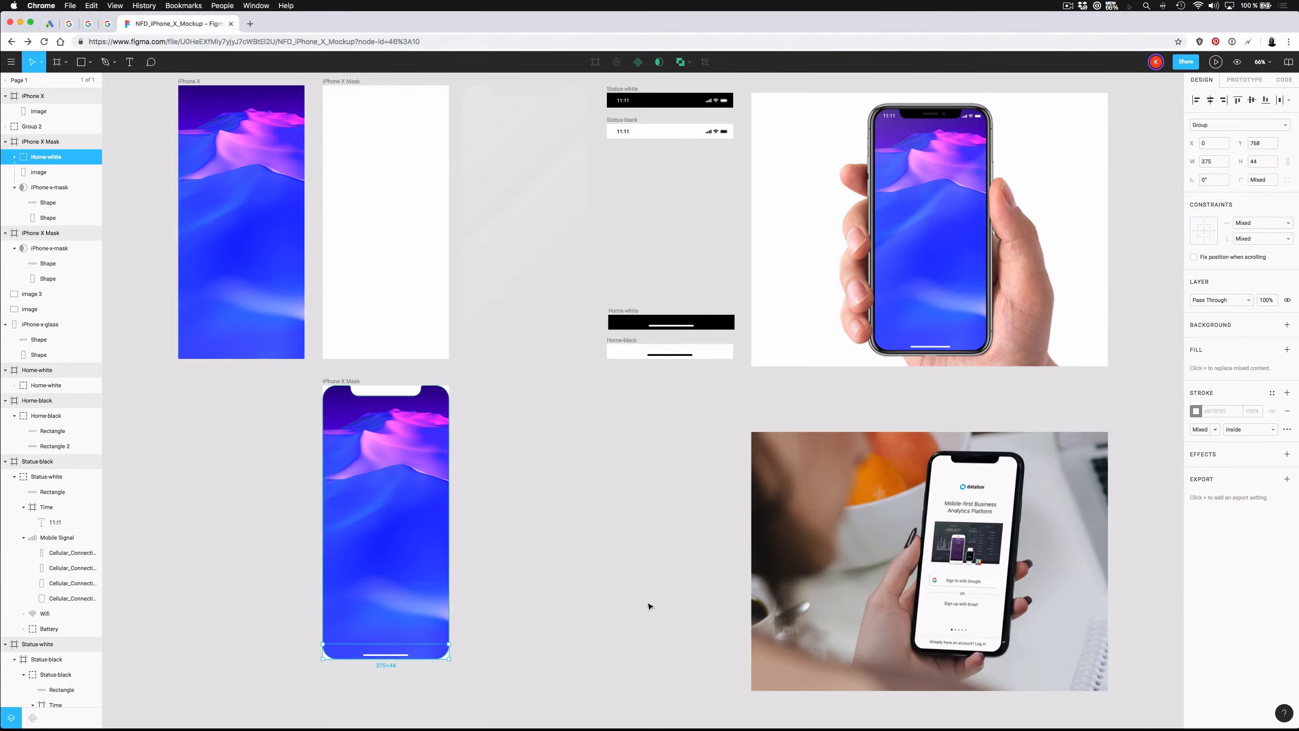
left_click(504, 637)
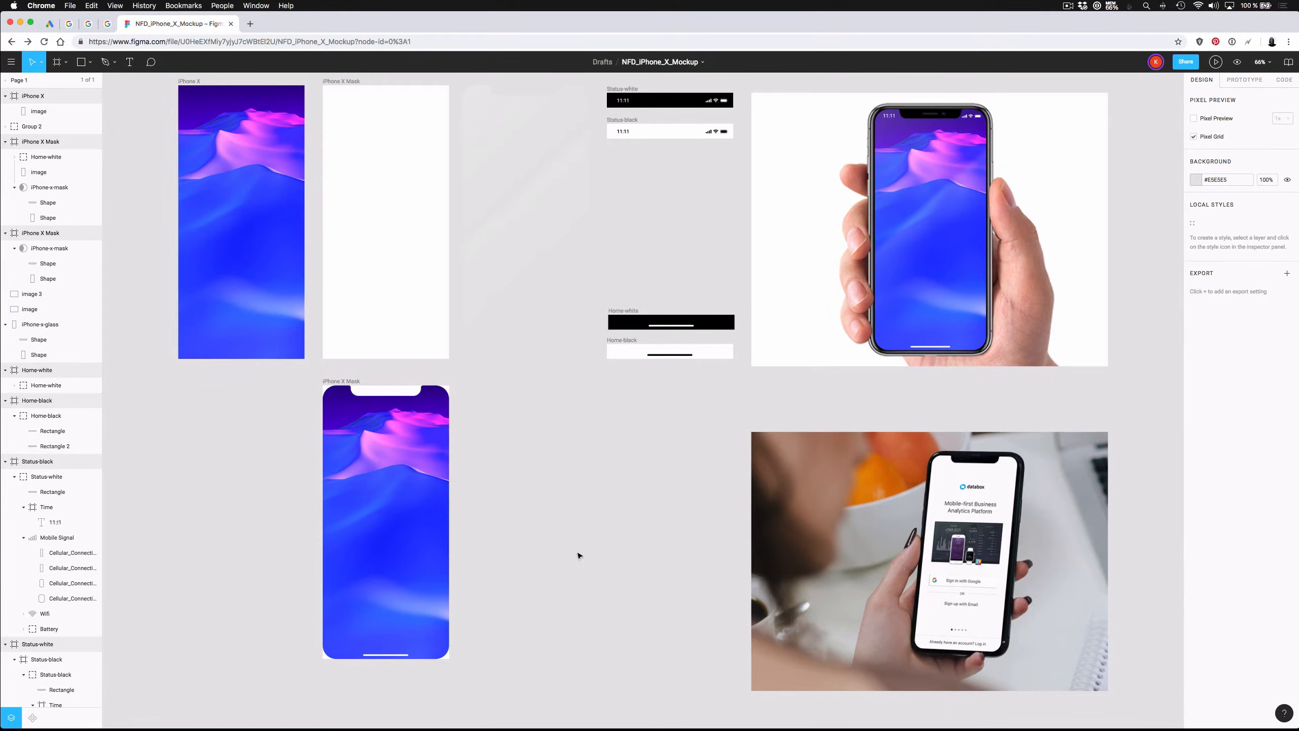
Step: Copy the Status-white group into the duplicated mask frame, over the top of the wallpaper
left_click(722, 101)
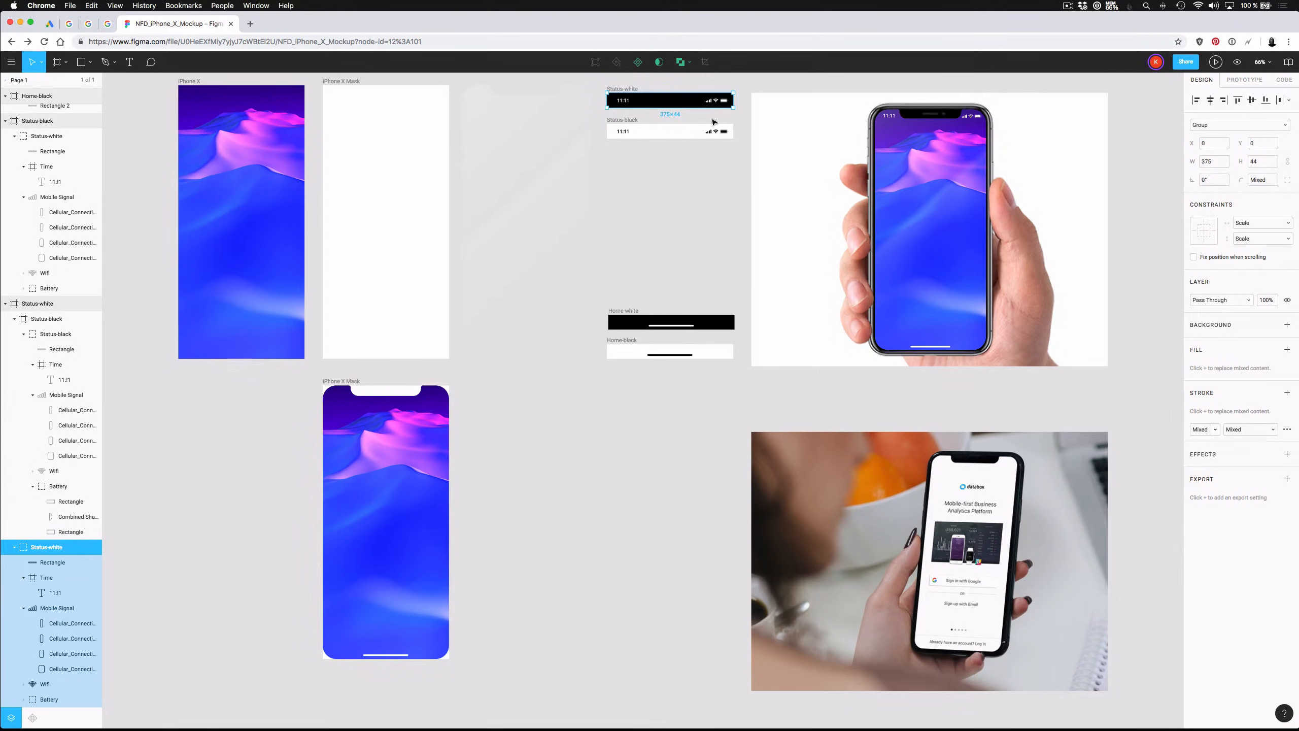
left_click(342, 382)
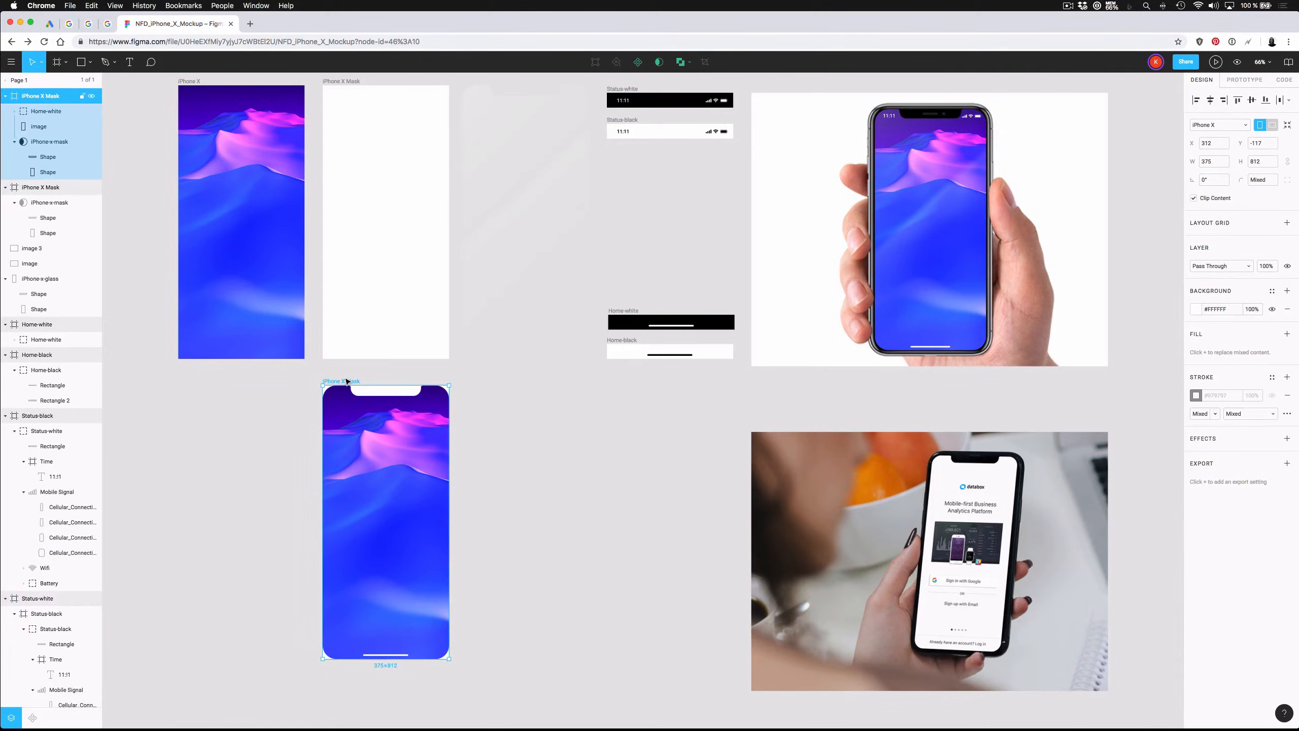
key("super+v")
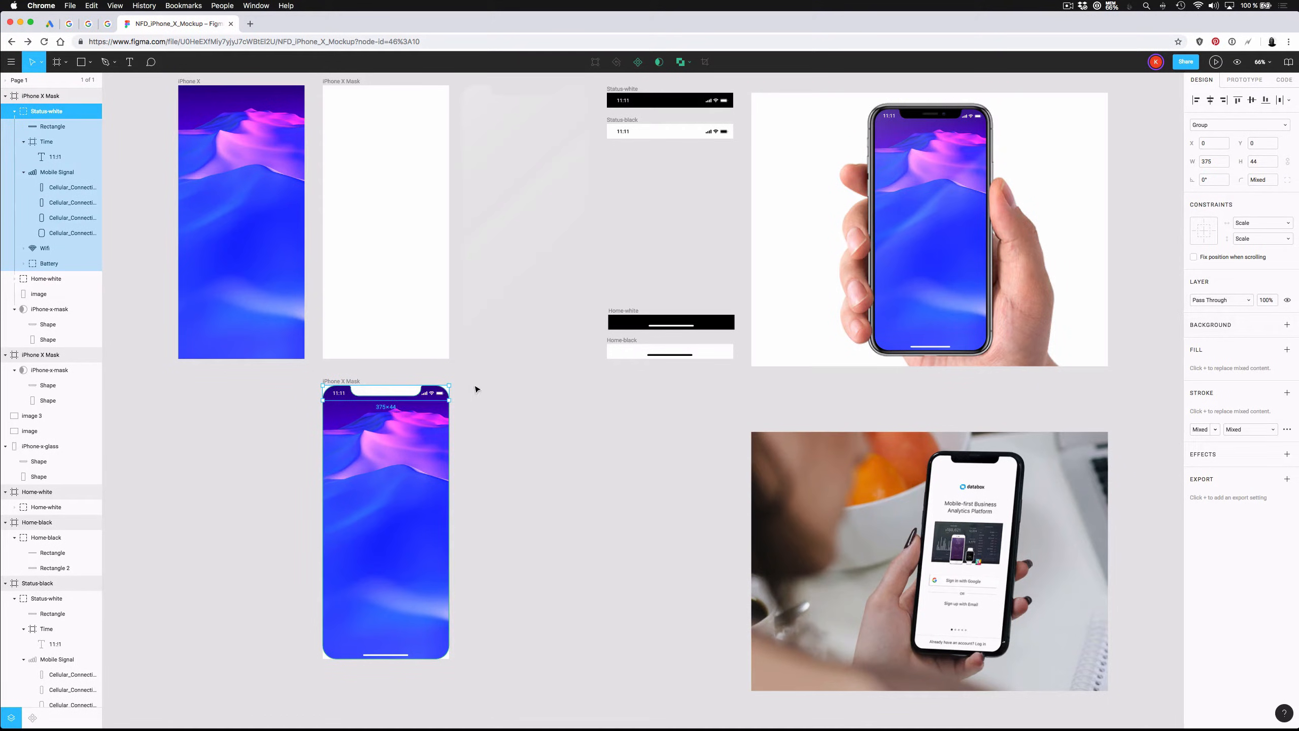
left_click(533, 387)
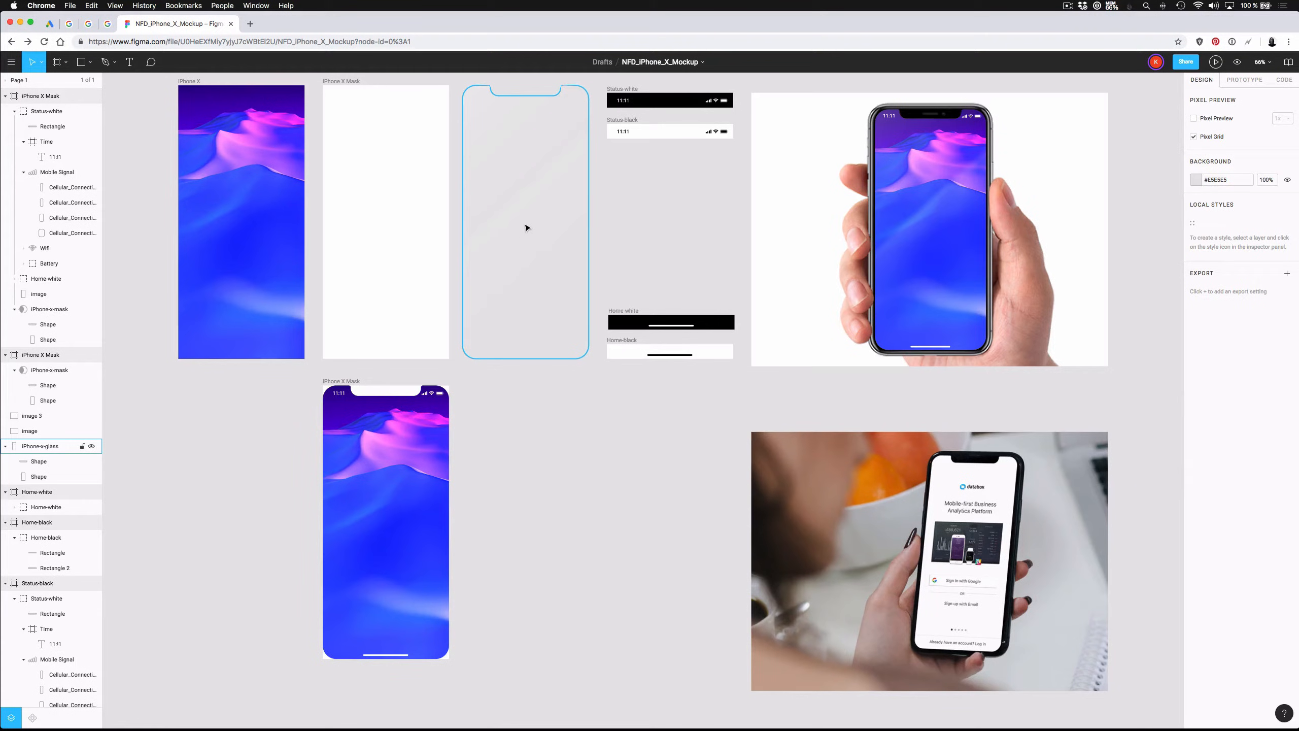
Step: Copy the iPhone-x-glass shape into the duplicated mask frame, undoing and repeating the paste to compare the reflection effect
left_click(501, 213)
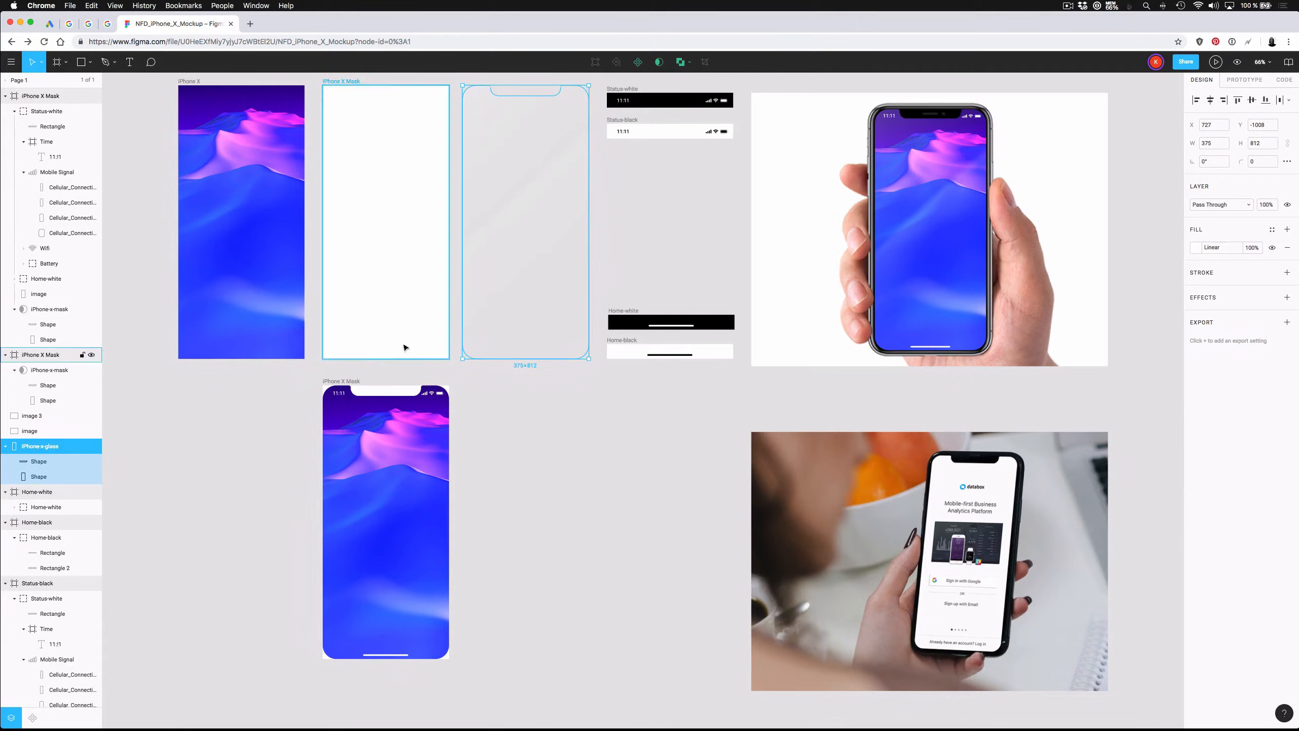
left_click(341, 381)
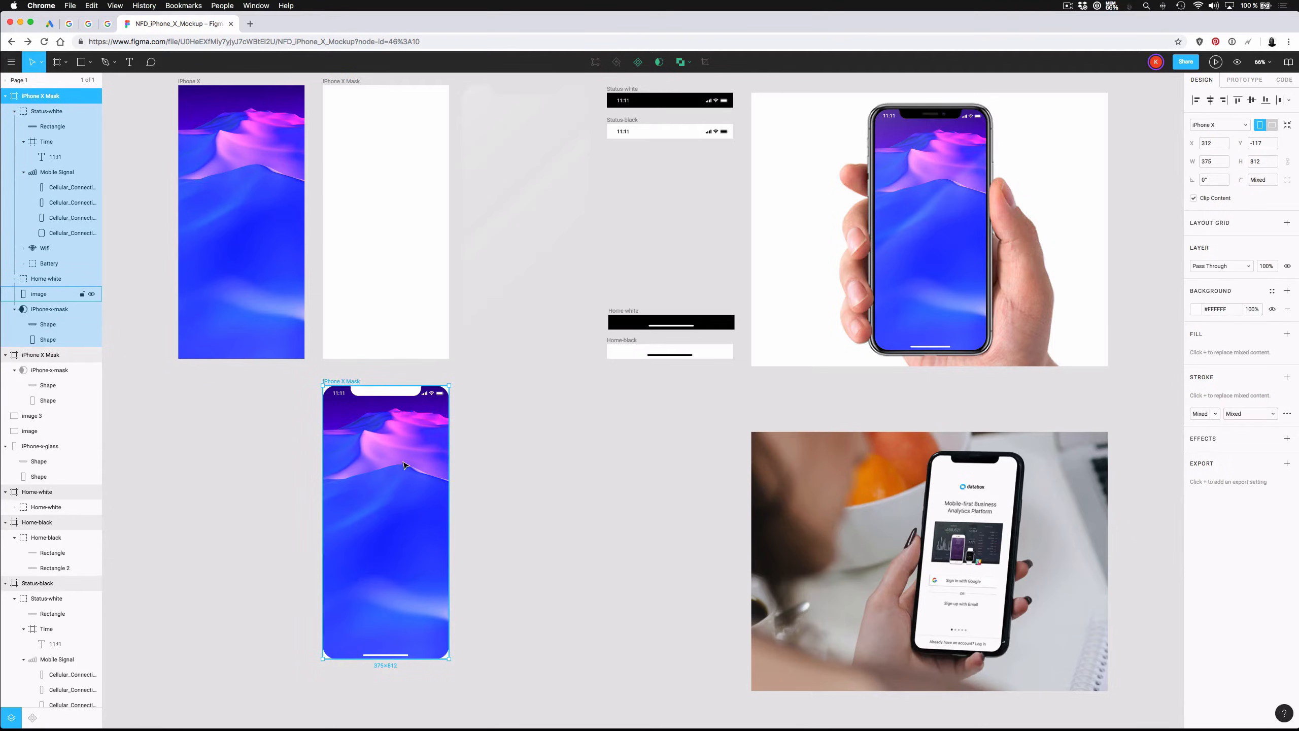
key("super+v")
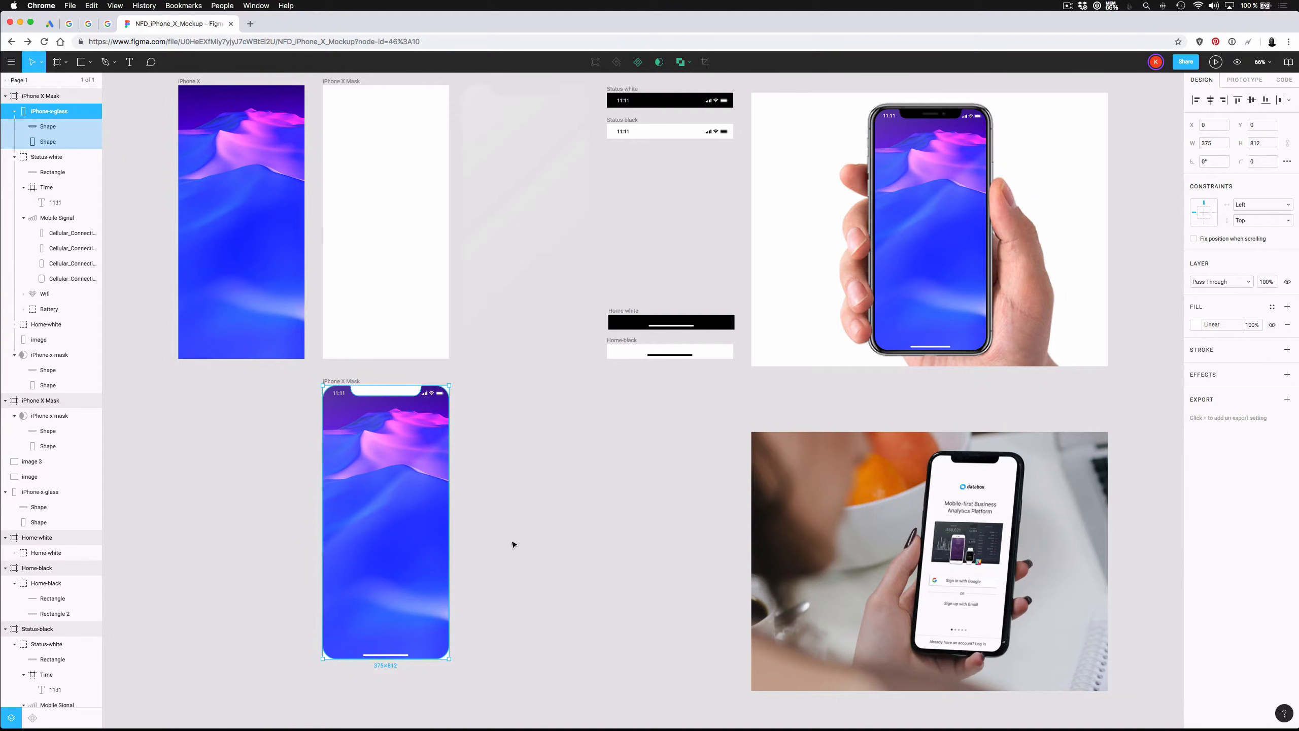
key("super+z")
key("super+v")
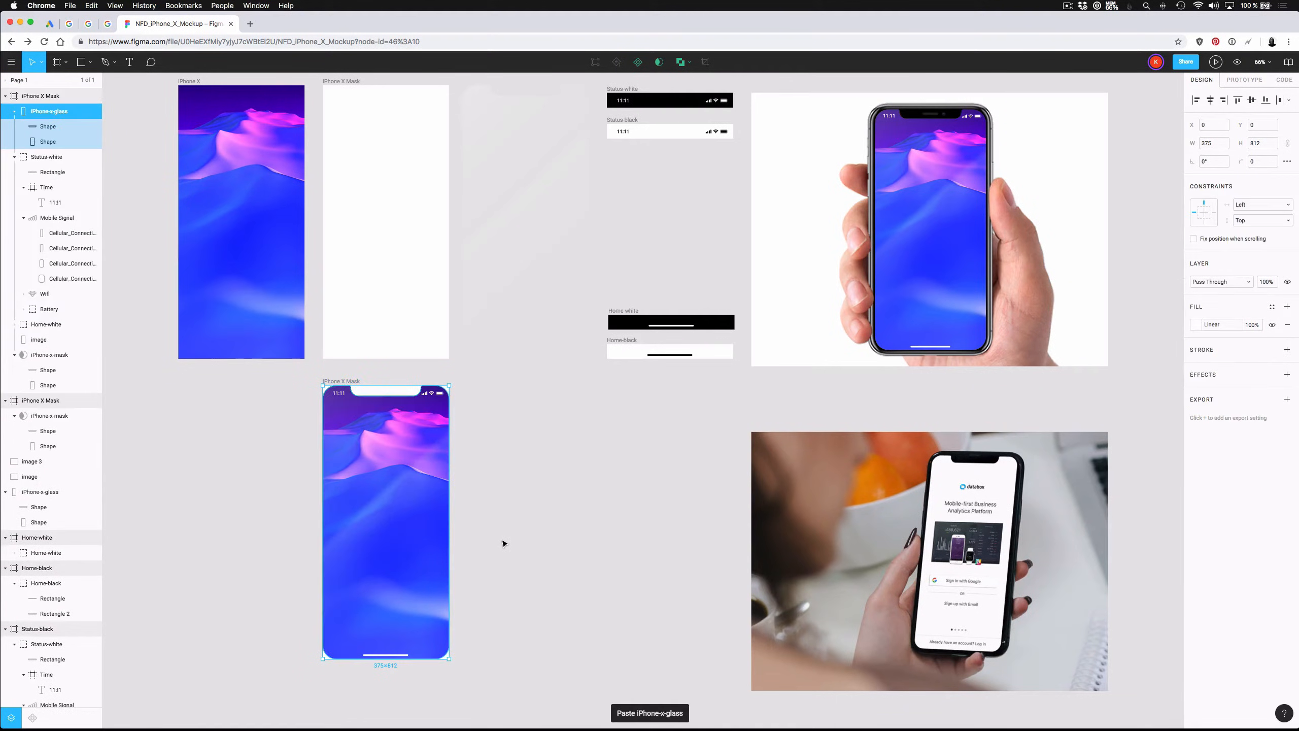
key("super+z")
key("super+v")
left_click(505, 487)
Step: Group the glass, status bar, home bar, wallpaper and mask layers inside the duplicated mask frame
left_click(345, 381)
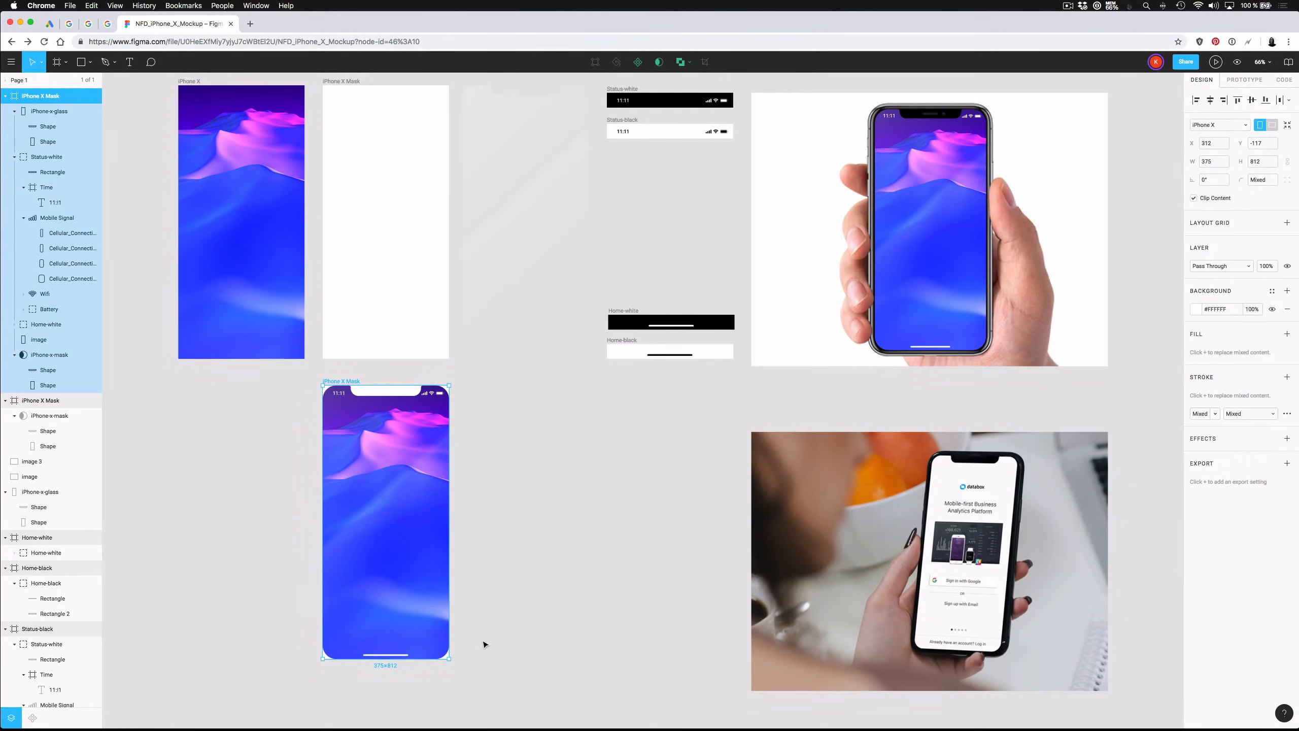
left_click_drag(475, 671, 317, 391)
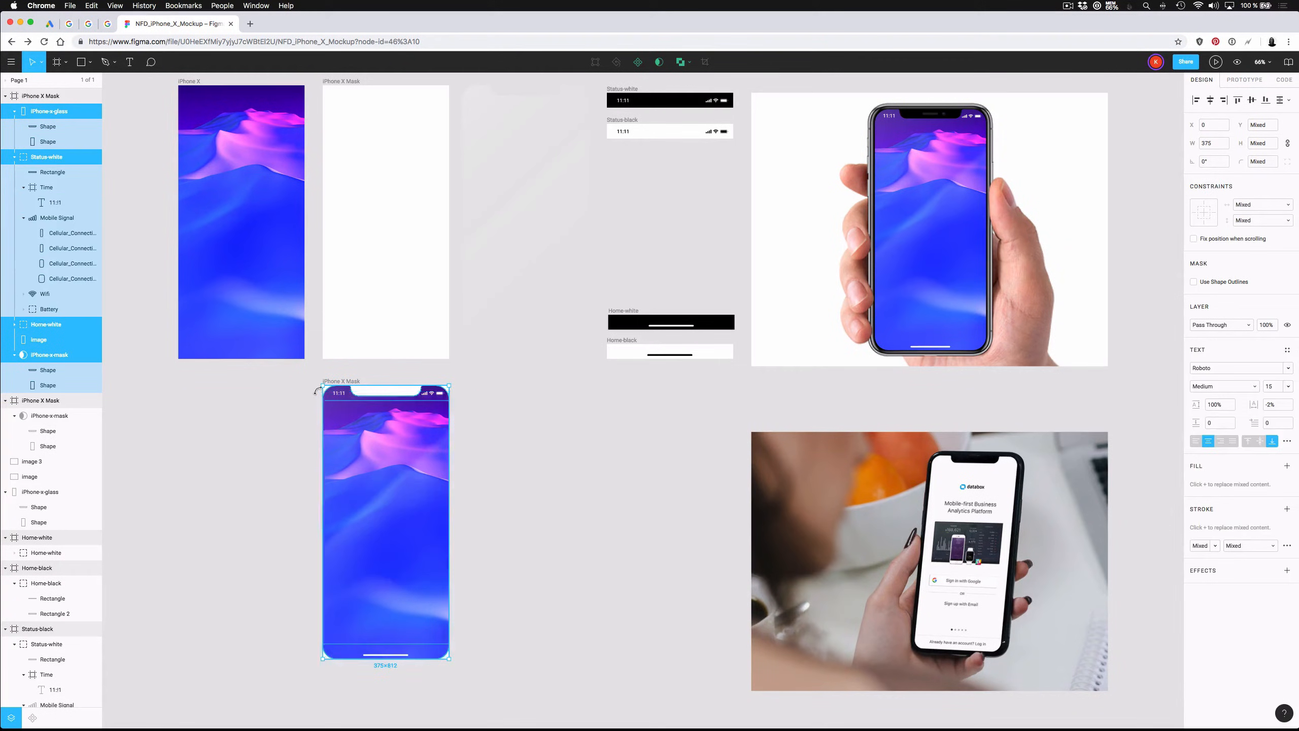
key("super+g")
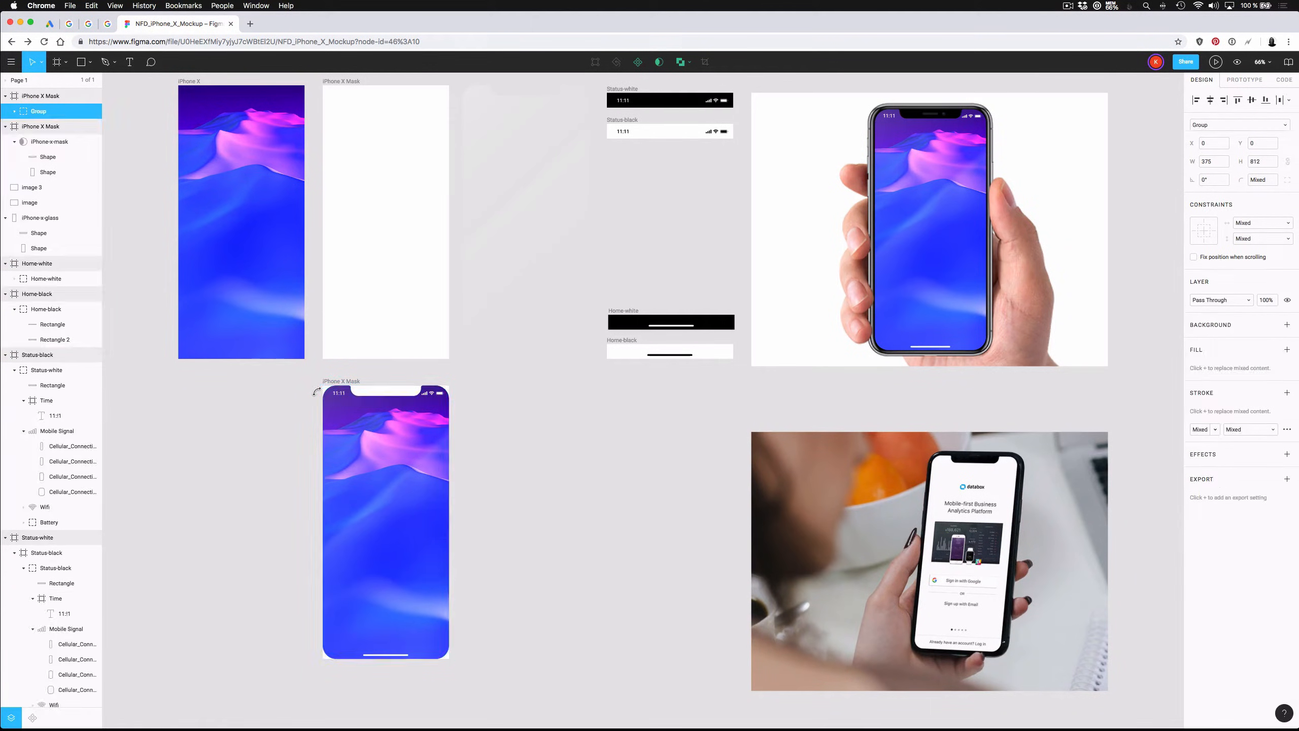
left_click_drag(402, 507, 419, 492)
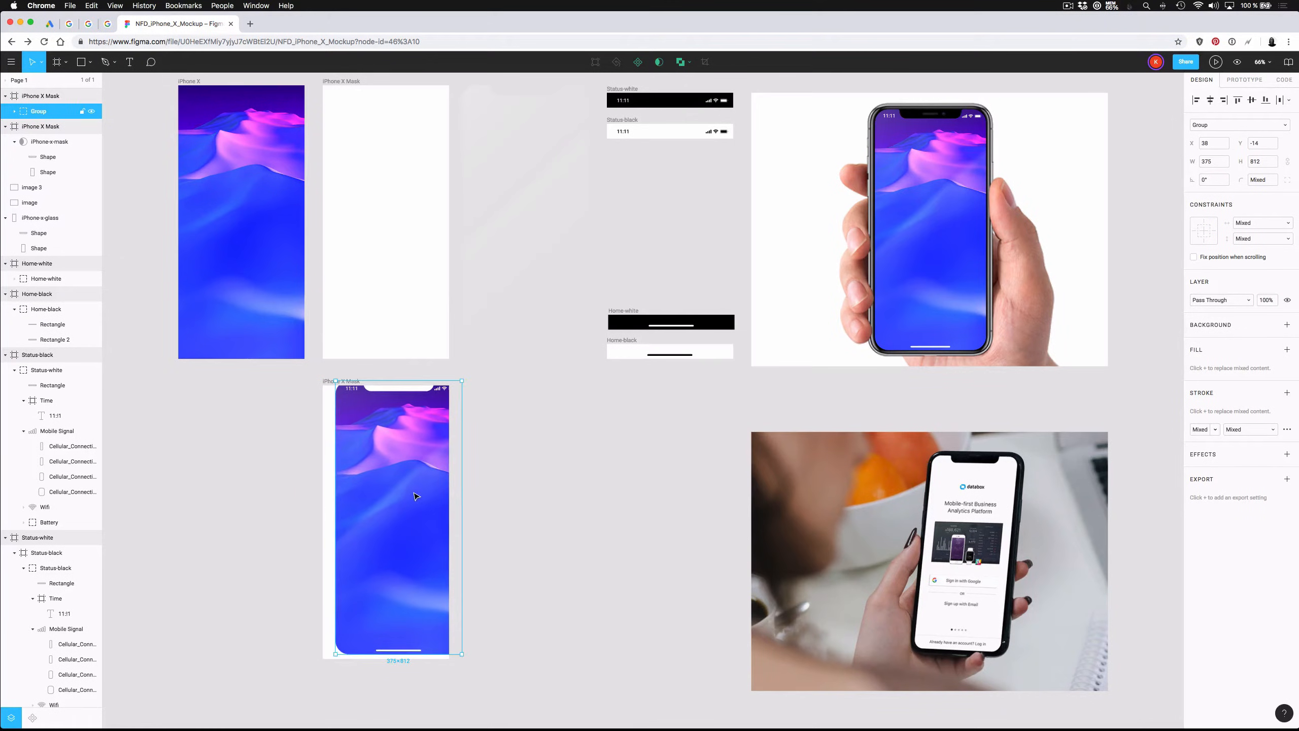
key("super+z")
Step: Delete the Group 2 screen overlay from the hand-held phone mockup
key("super+v")
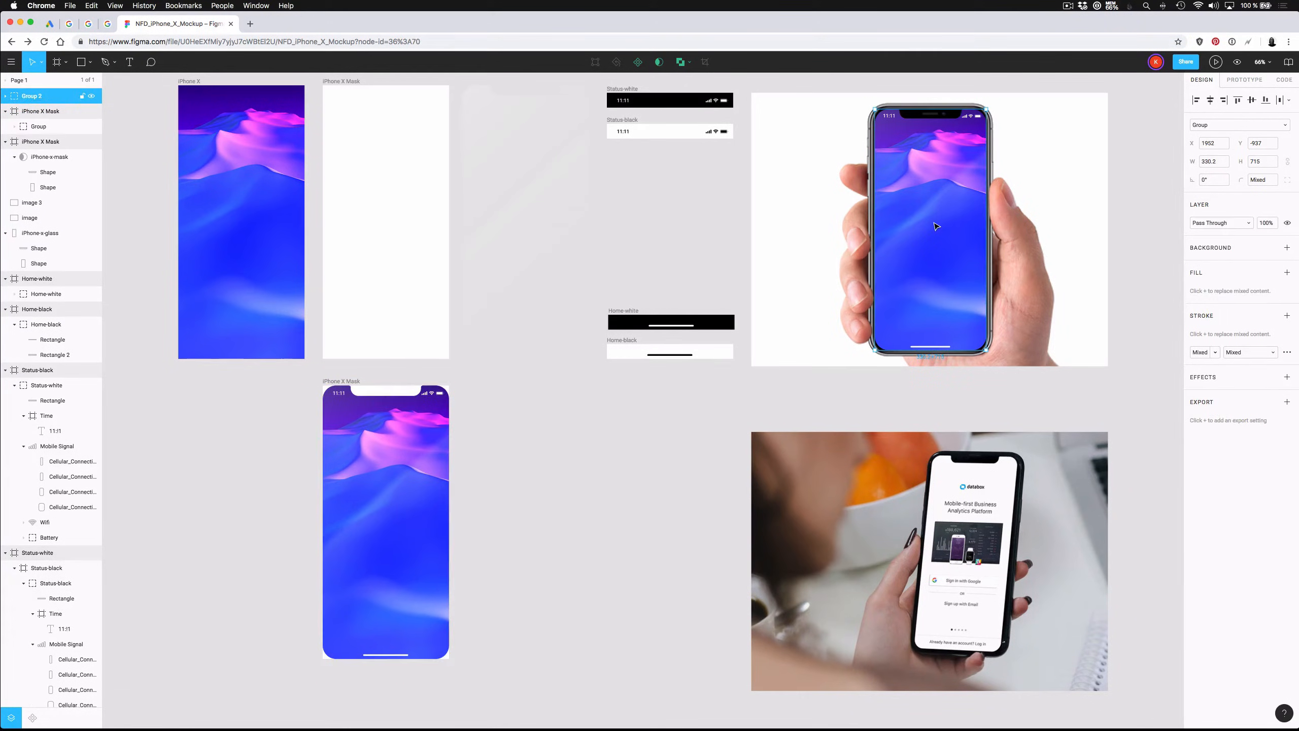
key("Delete")
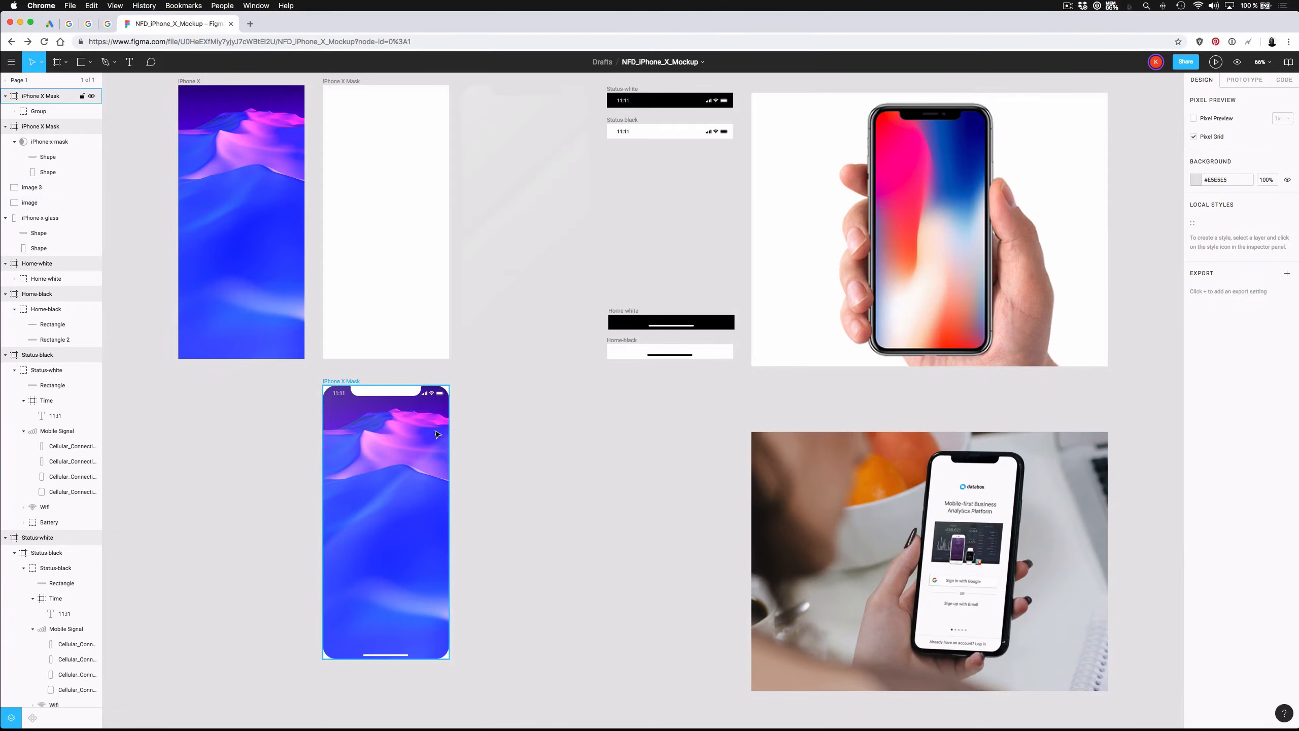
Step: Try placing a copy of the whole composed mask frame over the hand-held phone's screen
left_click(411, 459)
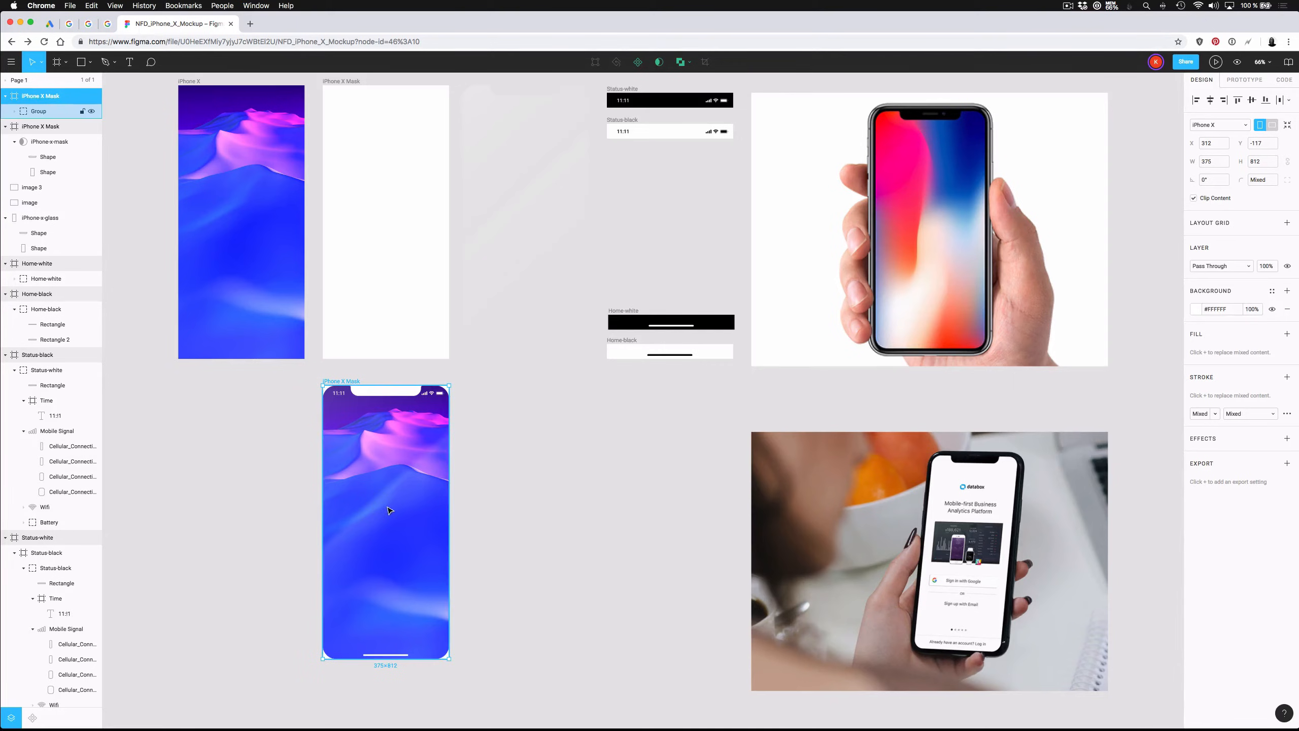
left_click_drag(390, 510, 962, 263)
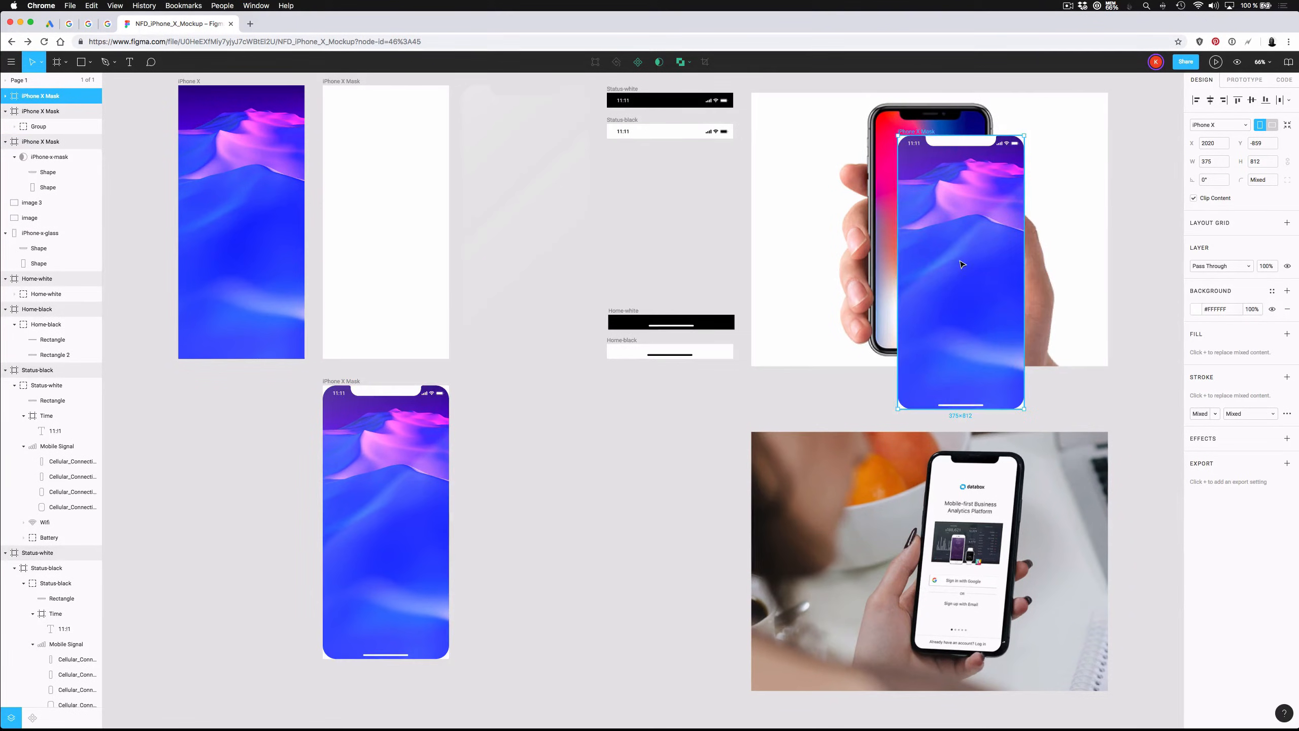
key("super+z")
Step: Copy the composed screen group out of the duplicated mask frame and place the copy over the hand-held phone's screen
left_click(637, 466)
mouse_move(402, 511)
left_mouse_down()
mouse_move(426, 513)
mouse_move(415, 500)
left_mouse_up()
left_click(400, 502)
key("super+c")
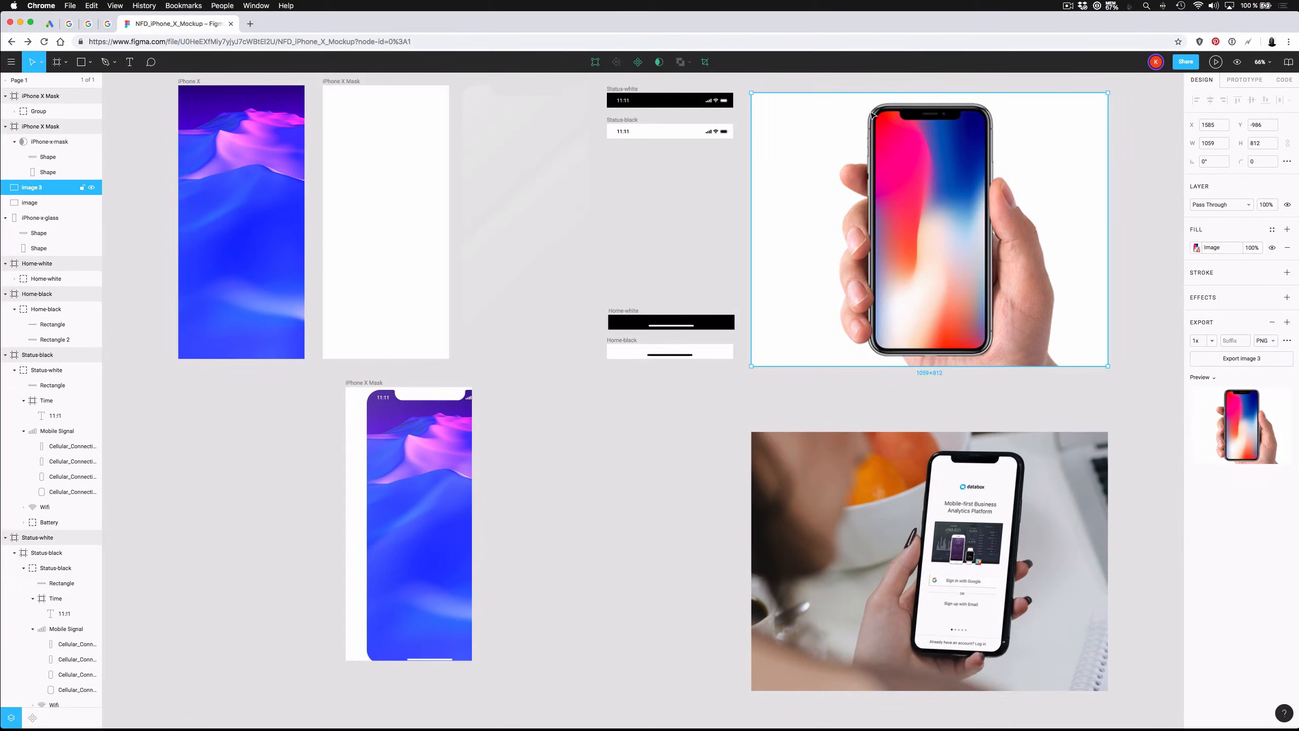
key("super+v")
left_click_drag(478, 450, 945, 210)
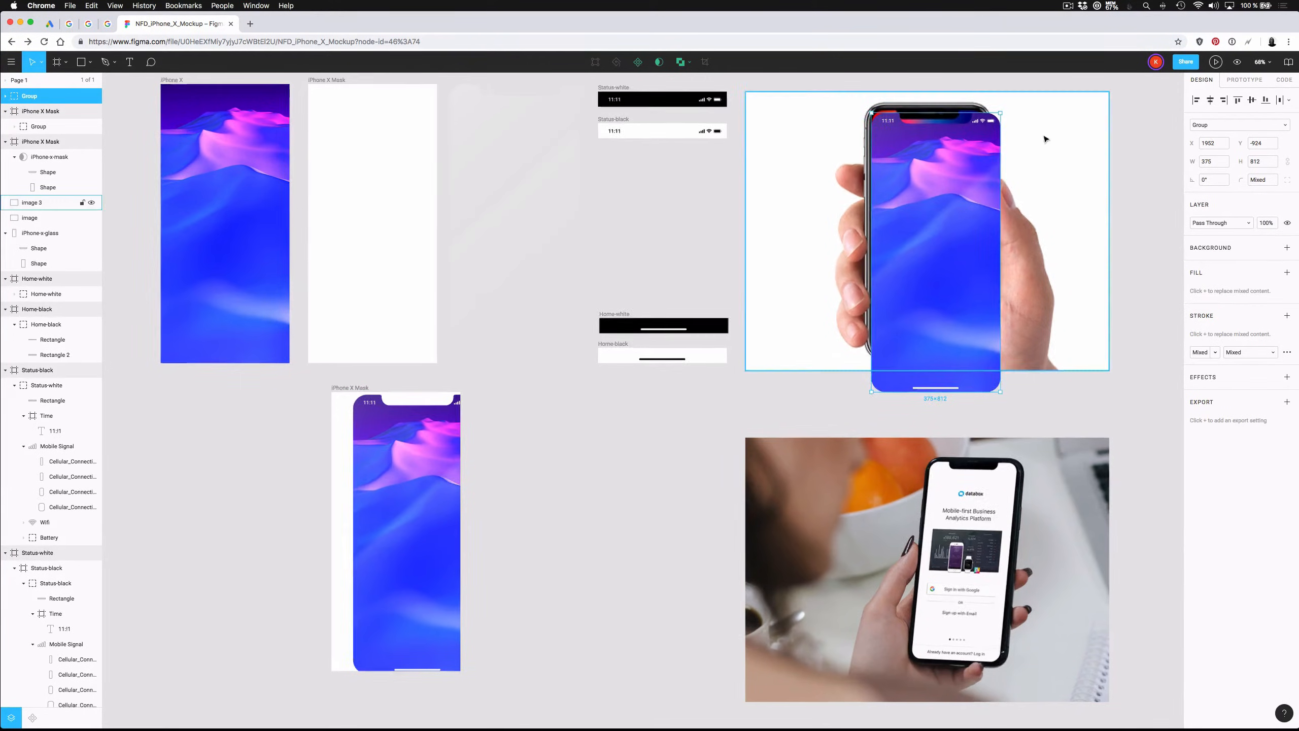
Step: Nudge the pasted screen group up to Y -935 so it lines up with the upper edge of the phone's display
scroll(1048, 134, "up", 5, "ctrl")
scroll(668, 119, "down", 5, "ctrl")
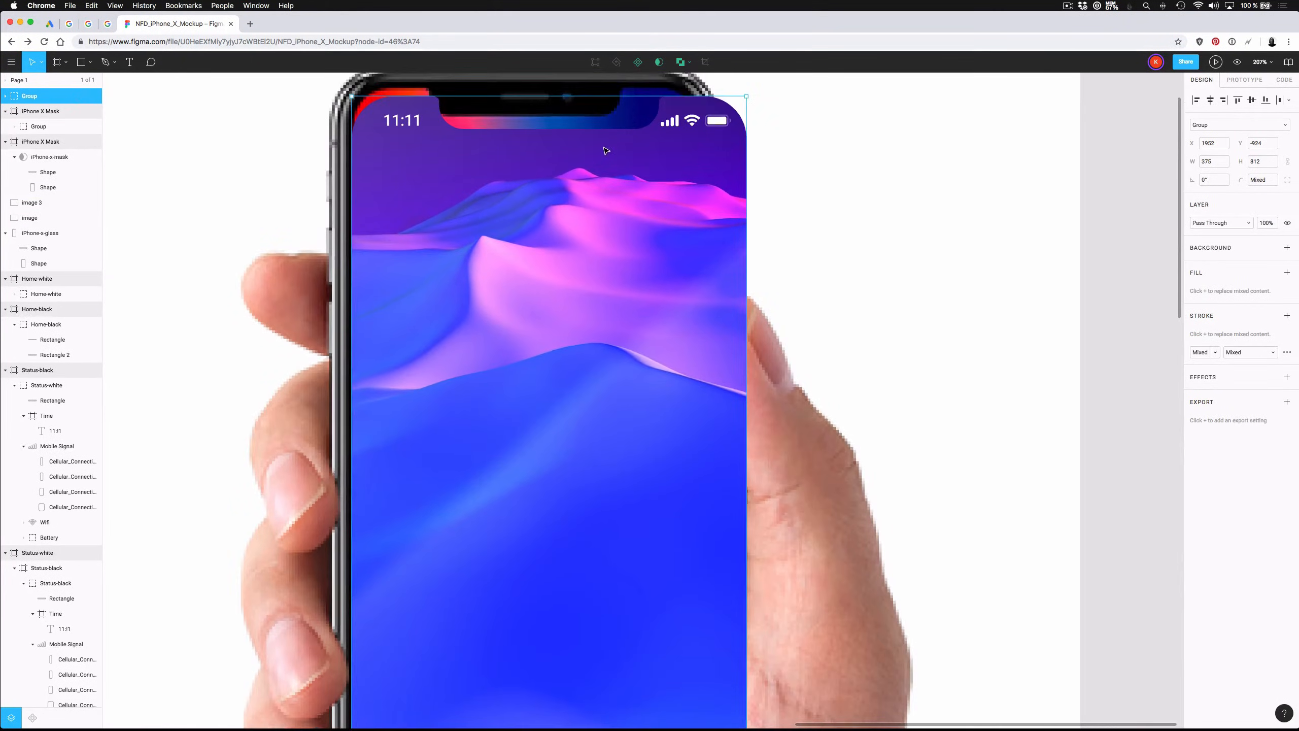
key("Up")
key("Up")
key("Up")
key("Up")
key("Up")
key("Up")
key("Up")
key("Up")
key("Up")
key("Up")
key("Up")
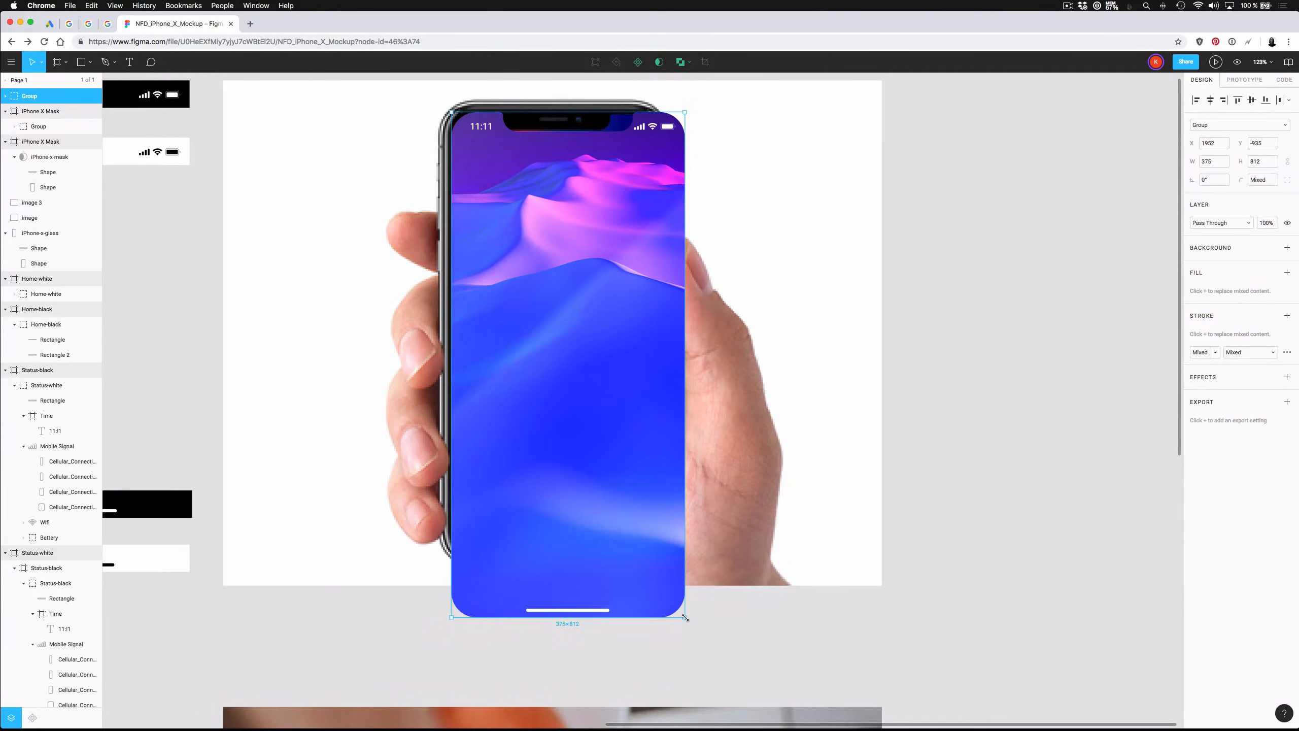
Step: Scale the screen group down proportionally to 328.82 × 712 to fit inside the hand-held phone's bezel
left_click_drag(685, 618, 634, 556)
left_click(880, 541)
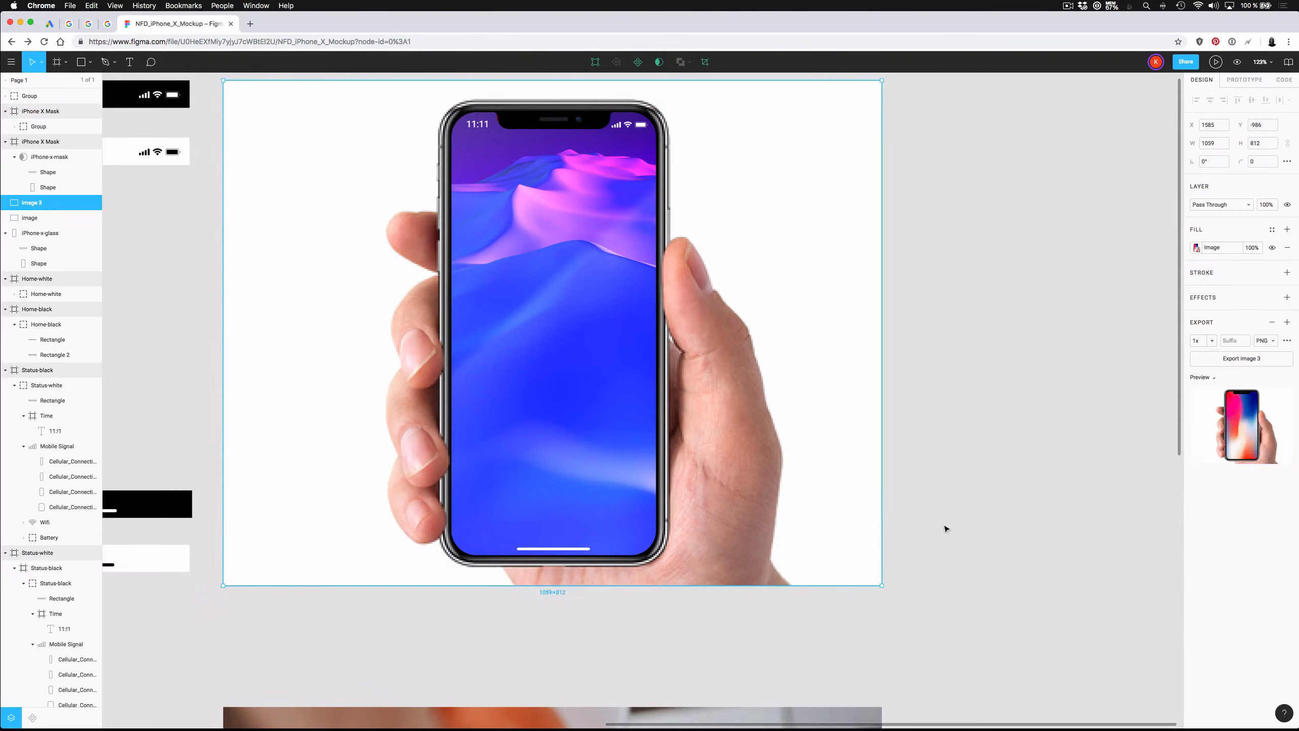
left_click(946, 529)
left_click(553, 318)
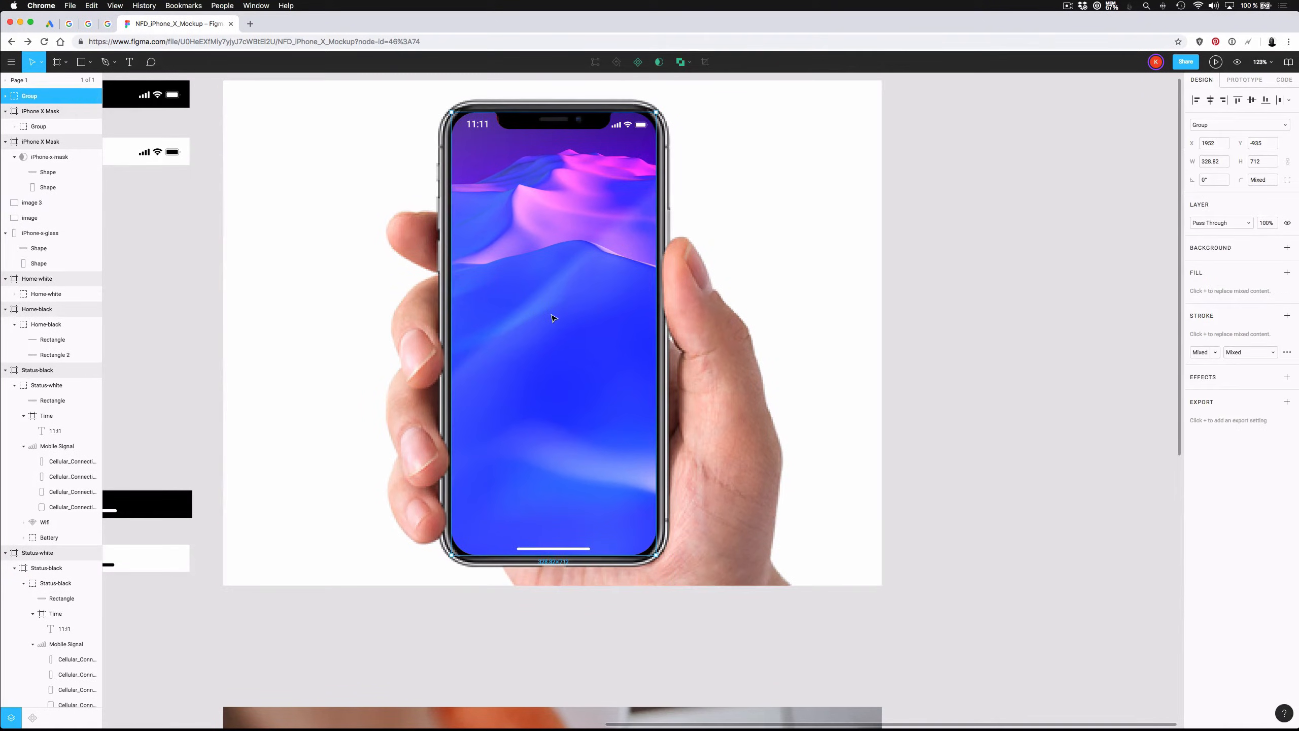
Step: Fine-tune the screen group's position within the bezel, testing a 1 px sideways shift and settling at X 1952, Y -936
key("Right")
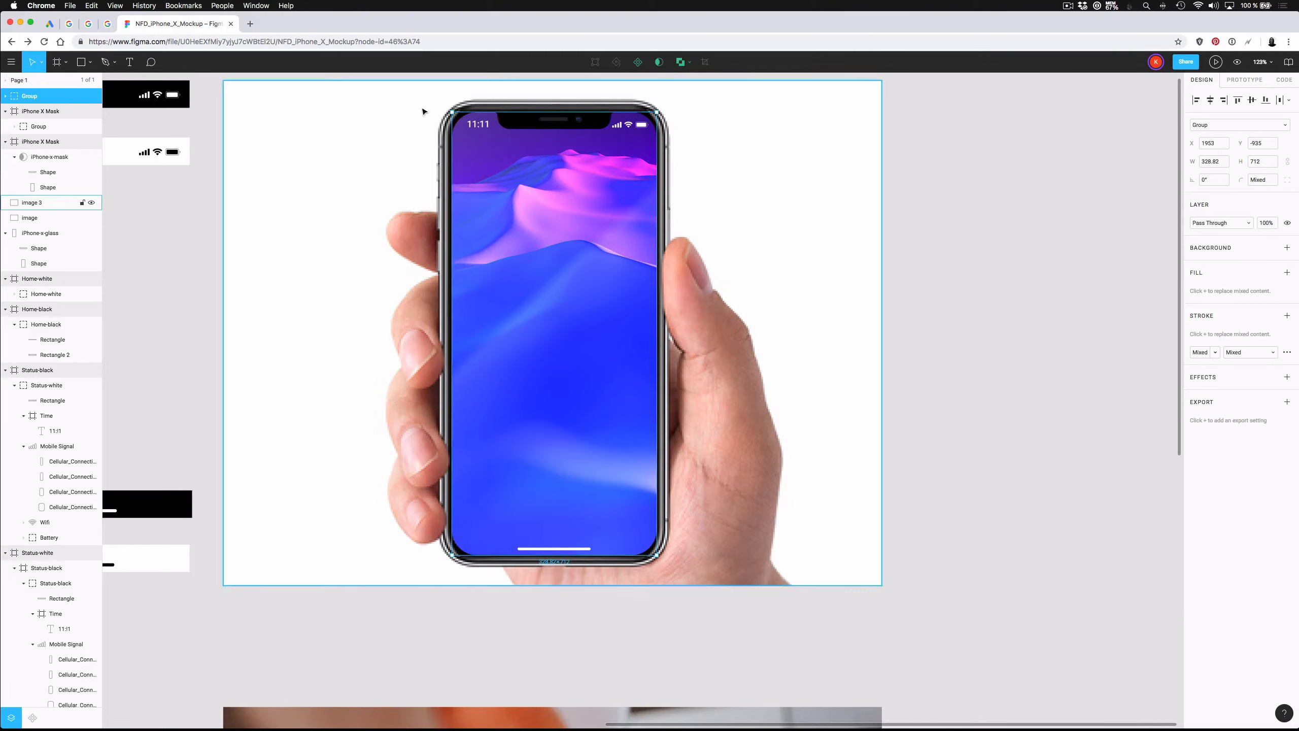
scroll(557, 137, "up", 5)
scroll(513, 120, "down", 5)
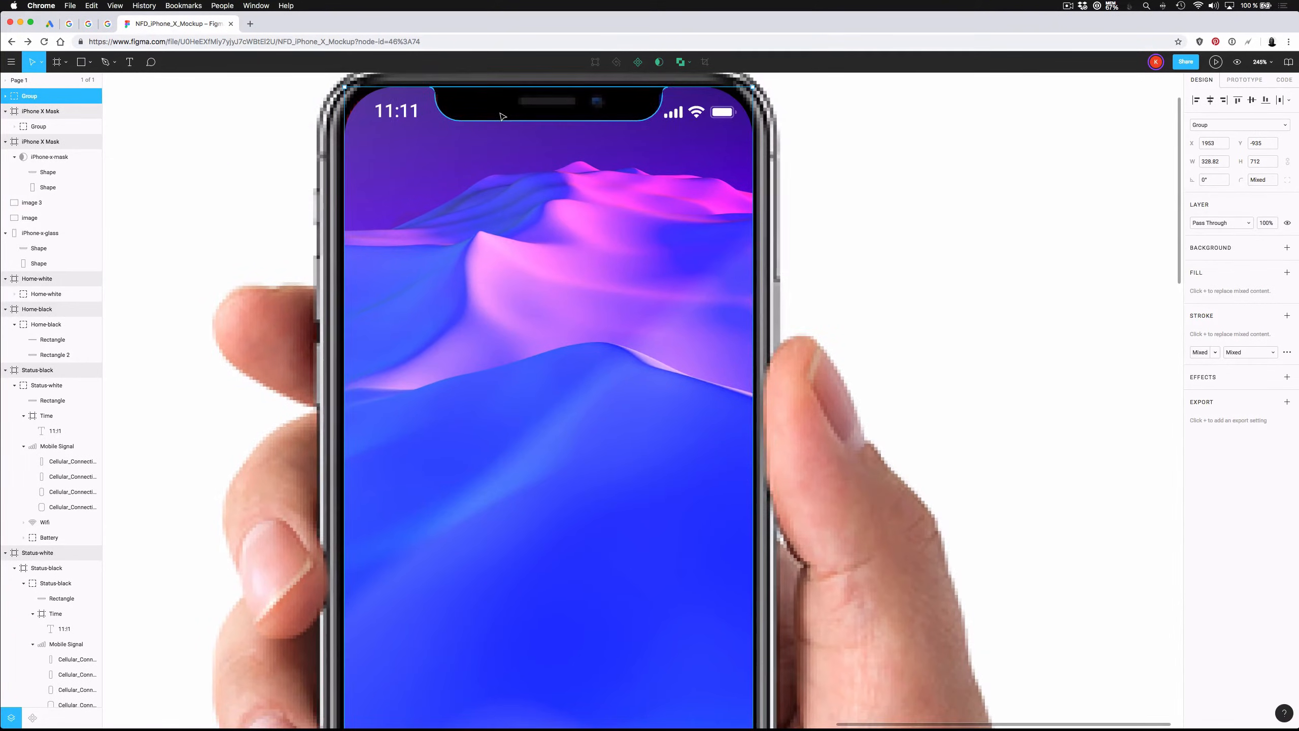
key("Left")
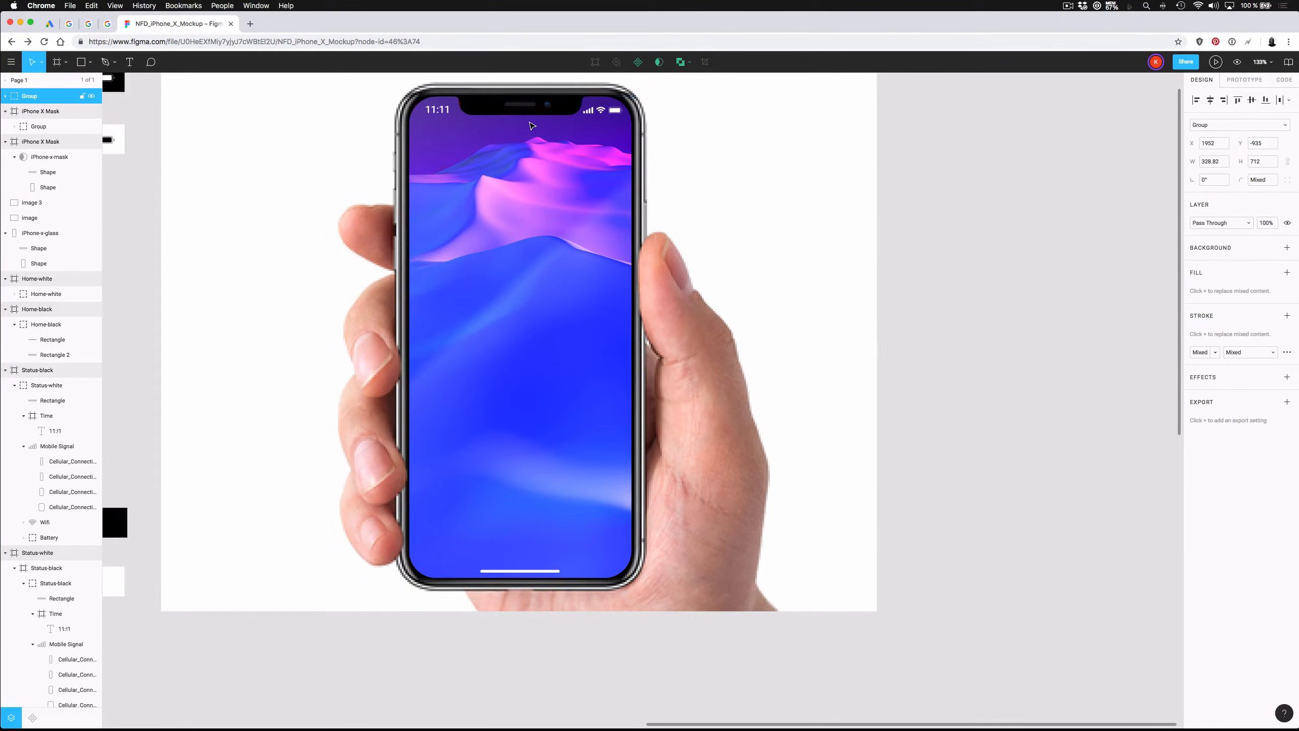
key("Up")
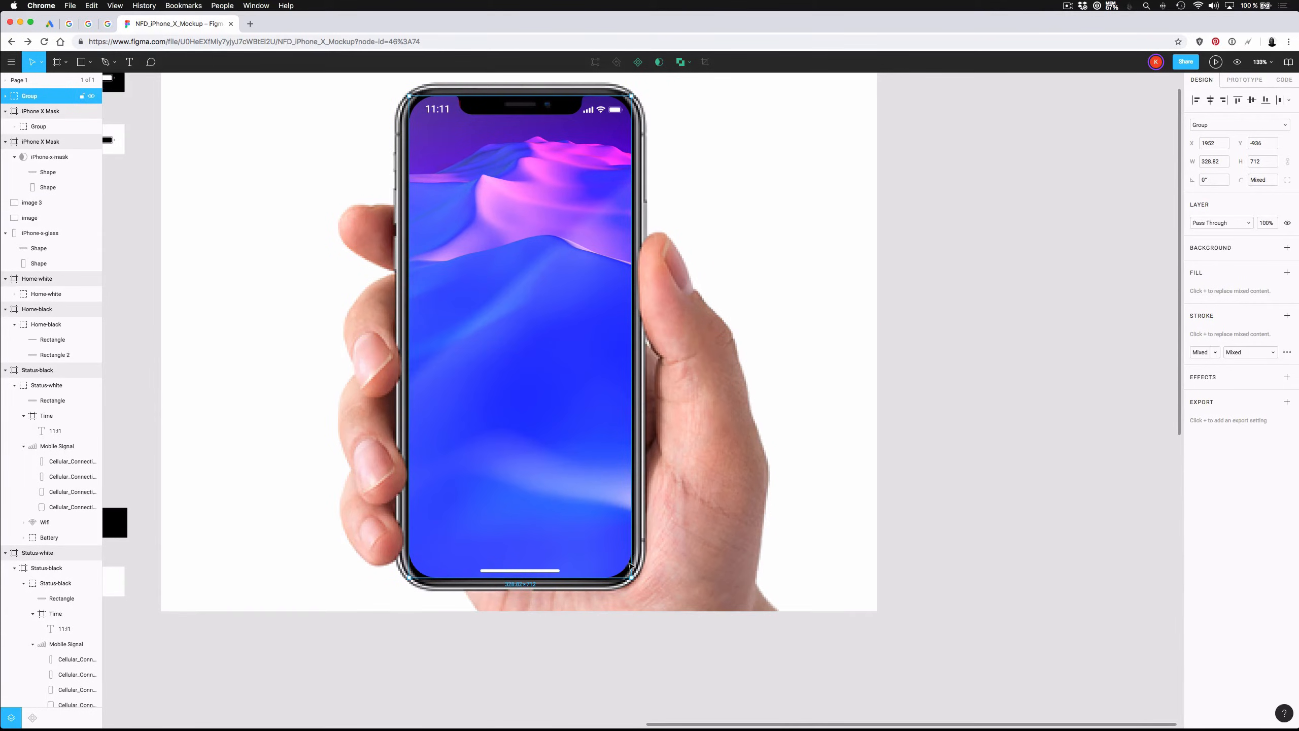
Step: Enlarge the screen group to 331.59 × 718, raise it to Y -938, and deselect it
left_click_drag(632, 577, 634, 582)
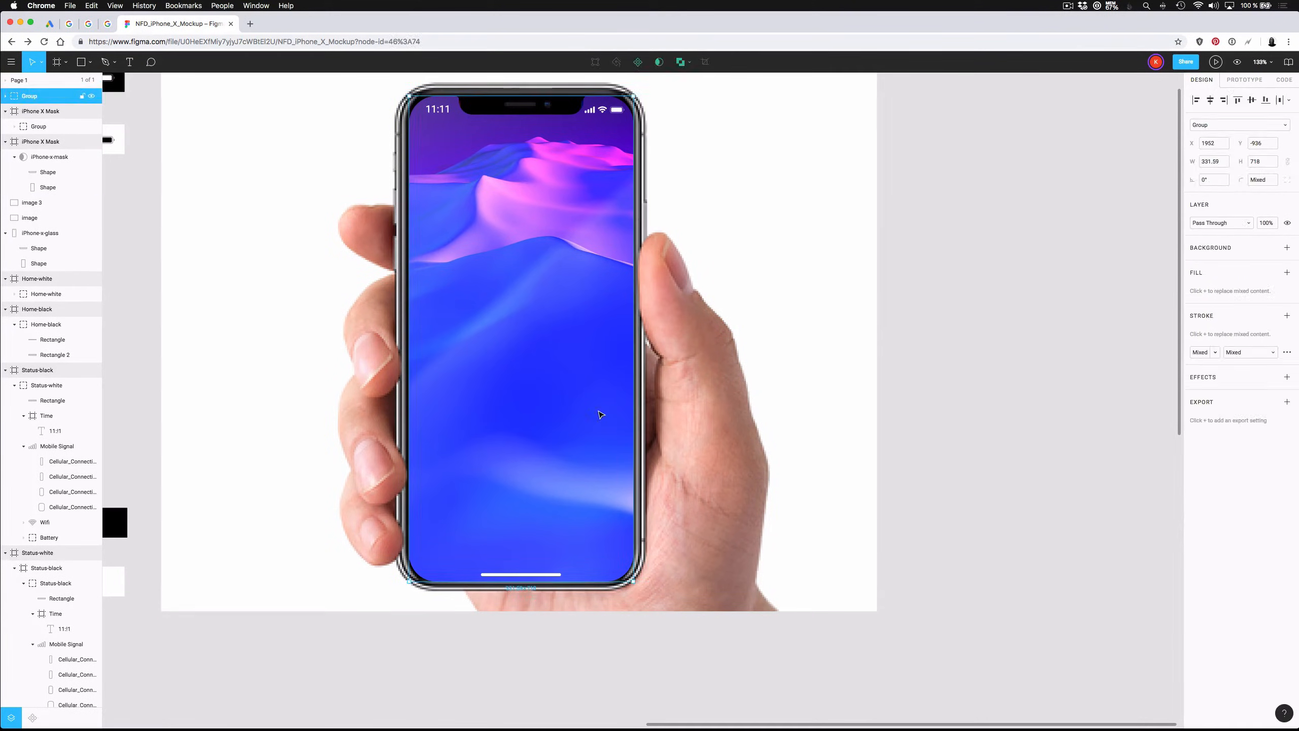
key("Up")
key("Up")
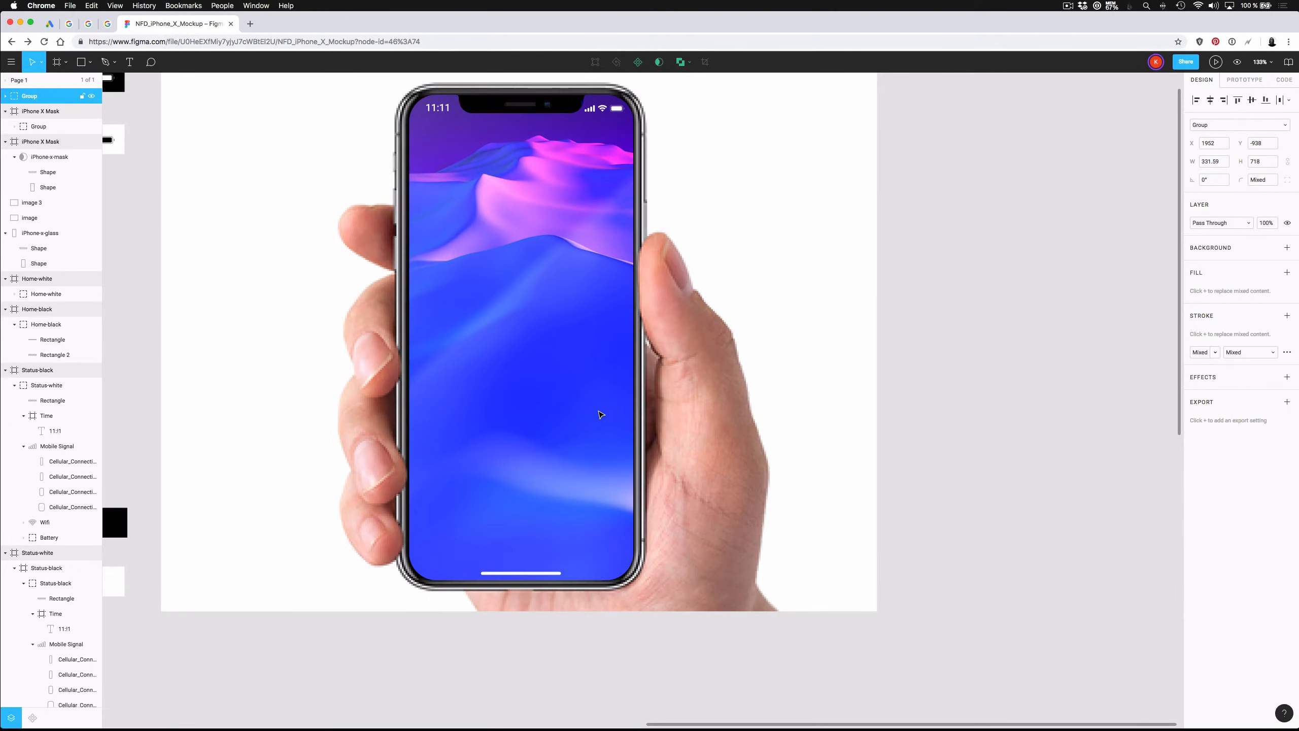
scroll(600, 415, "down", 10)
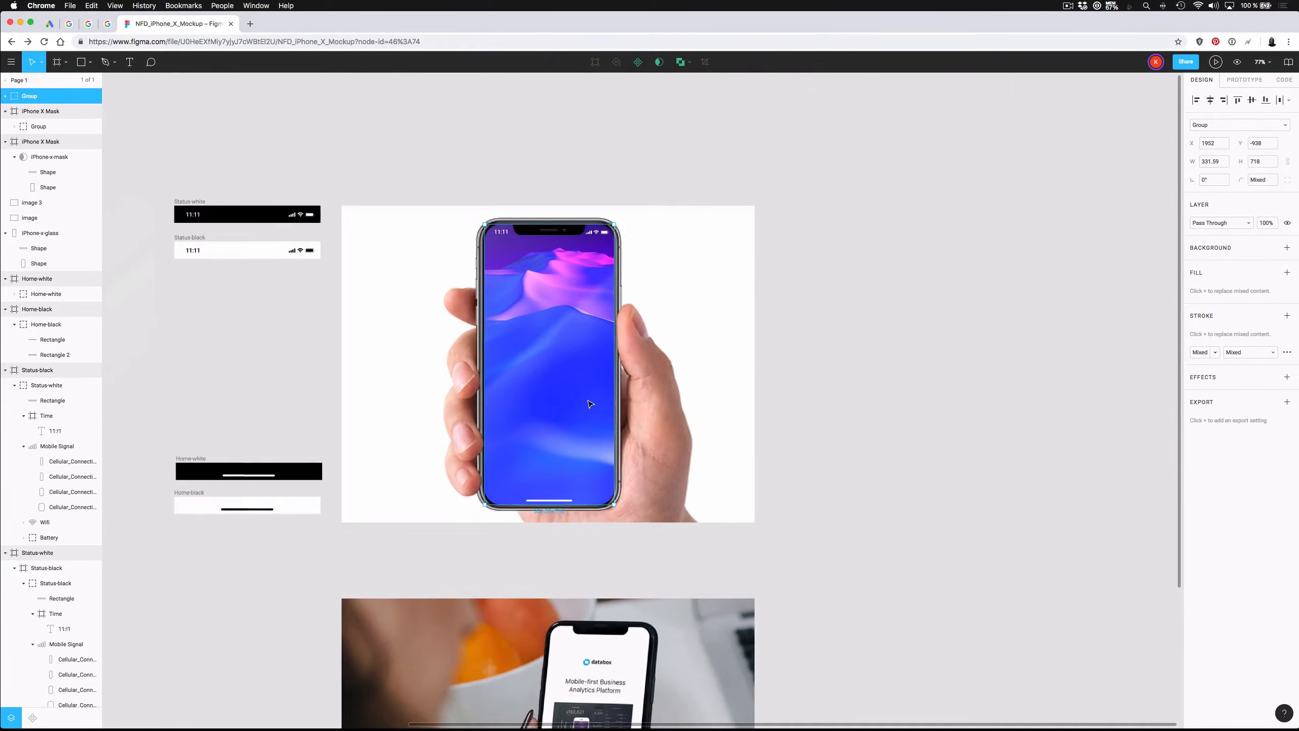
left_click(811, 368)
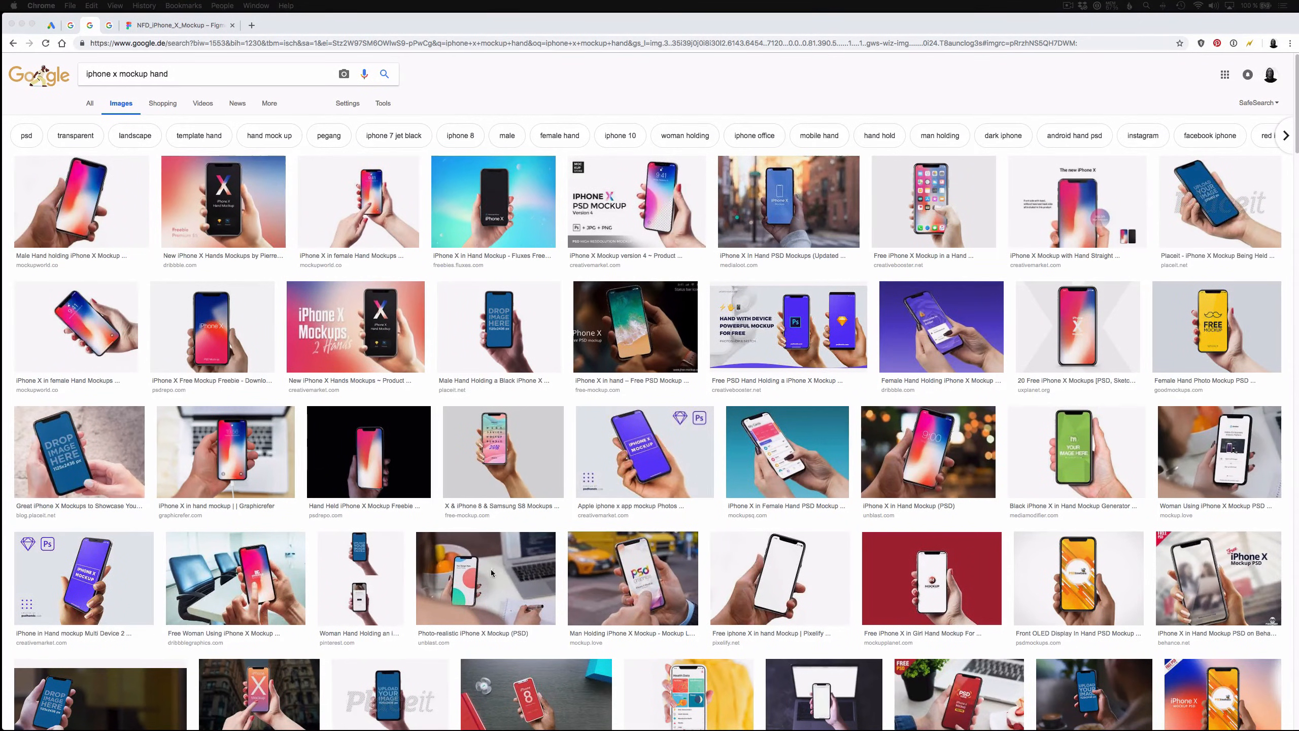
Step: Examine the image search results for hand-held iPhone X mockups, previewing several photos with different phone angles and backgrounds
scroll(491, 572, "down", 9)
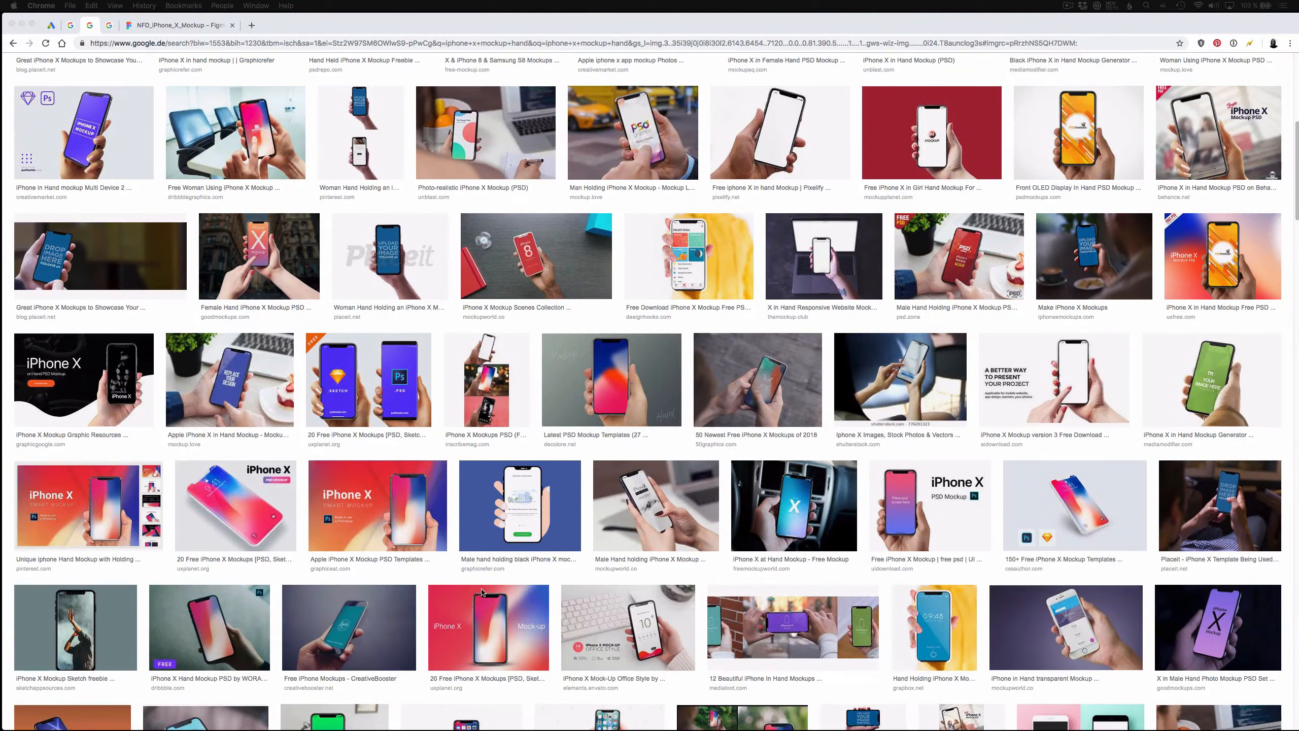
scroll(484, 589, "down", 3)
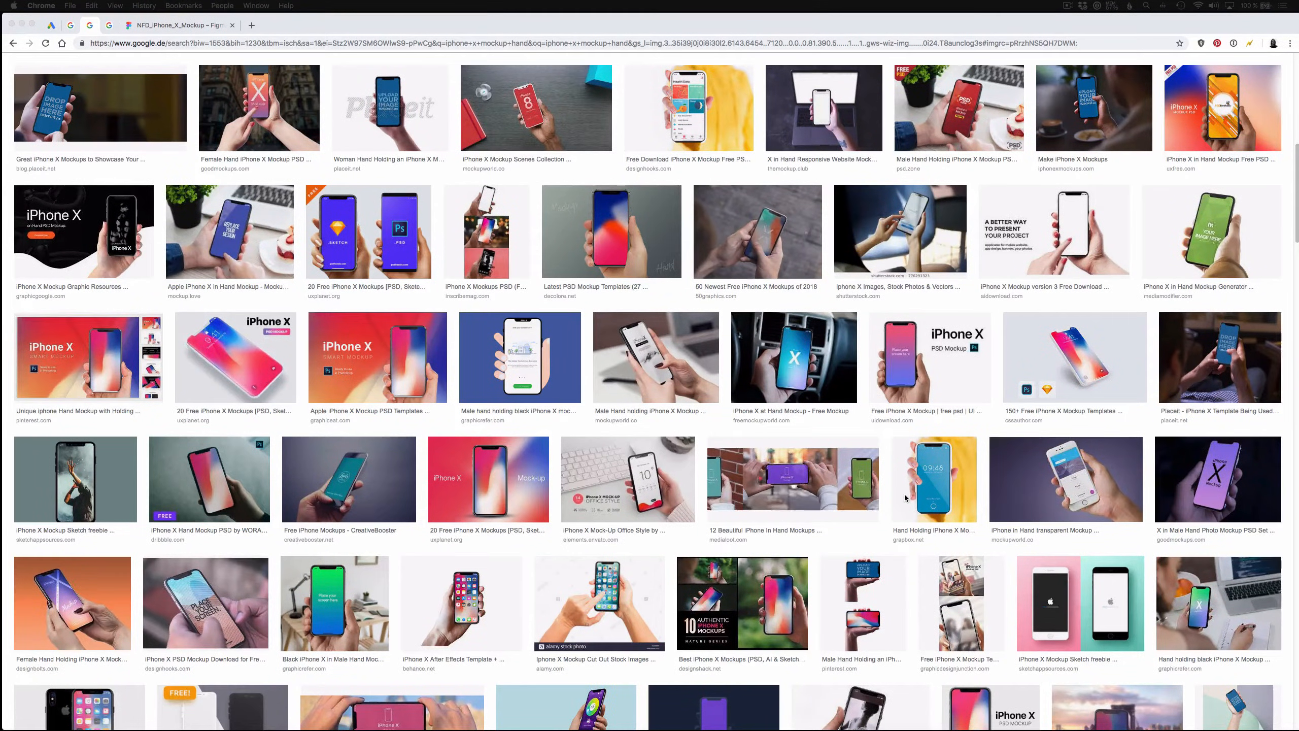
scroll(904, 497, "up", 3)
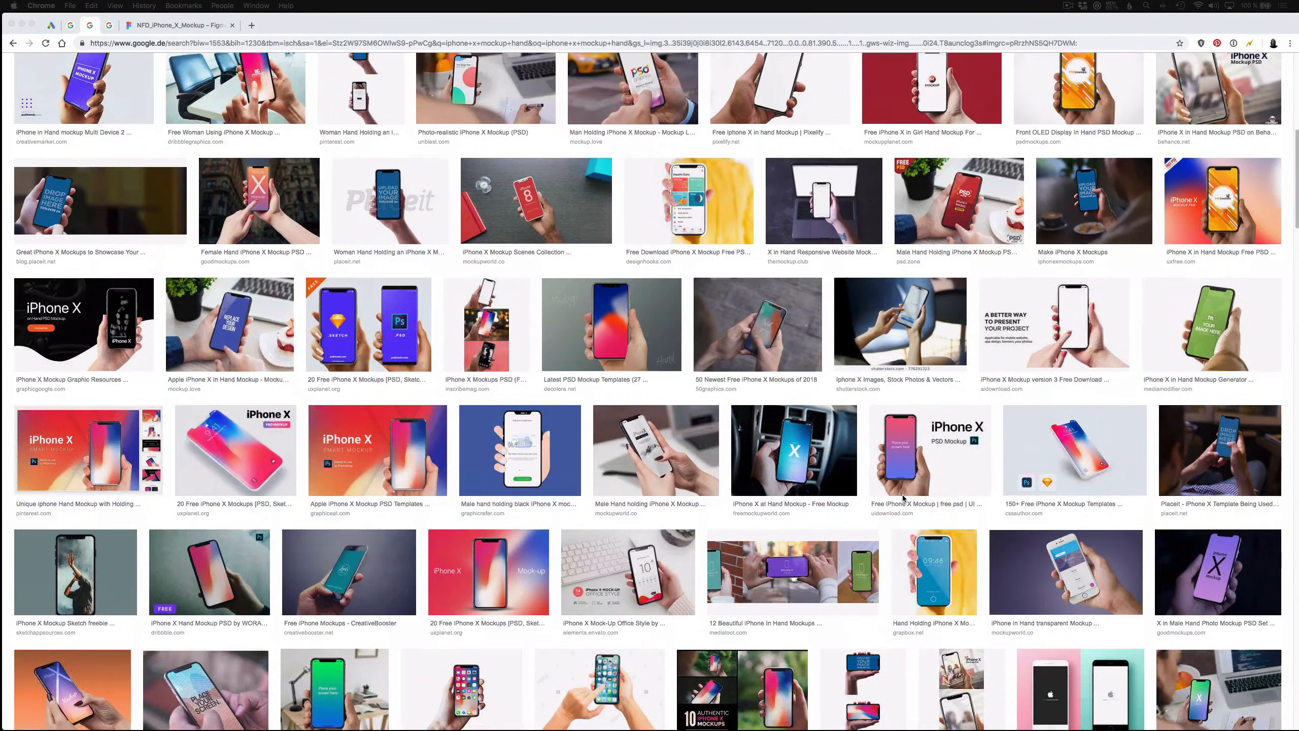
scroll(903, 498, "up", 8)
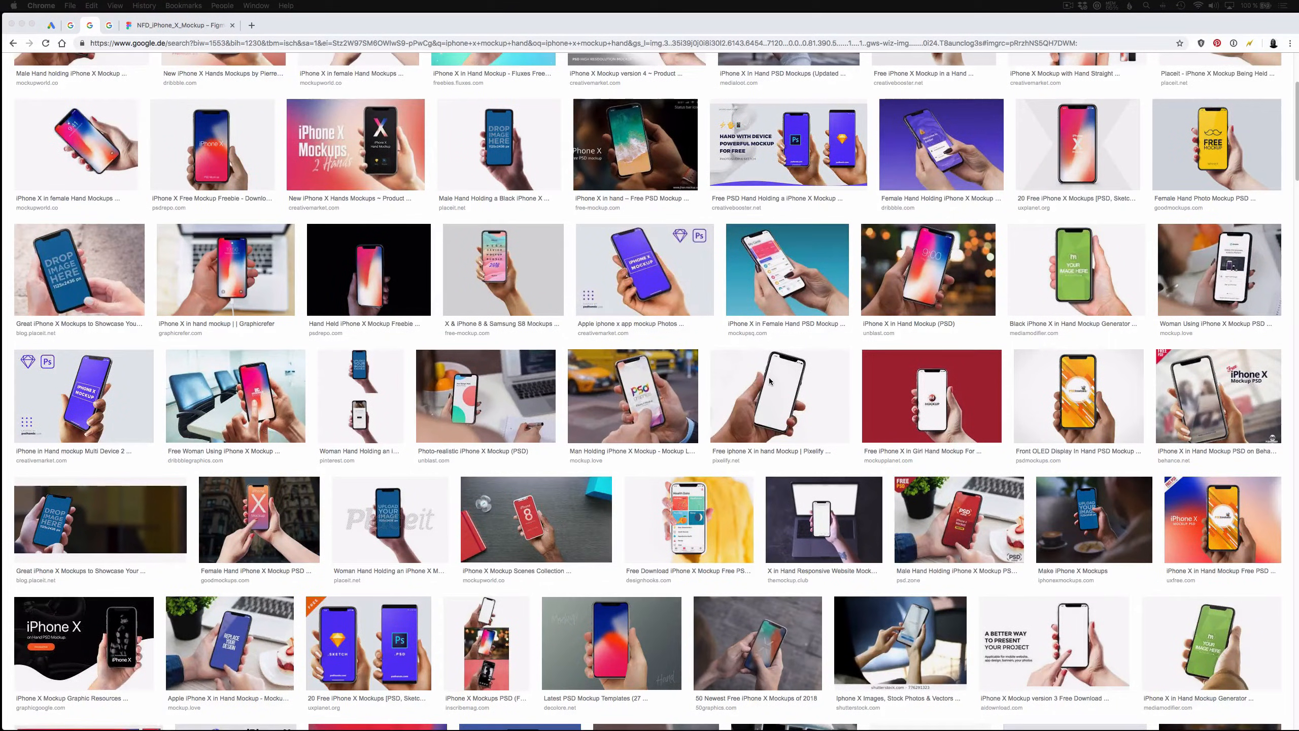
left_click(645, 273)
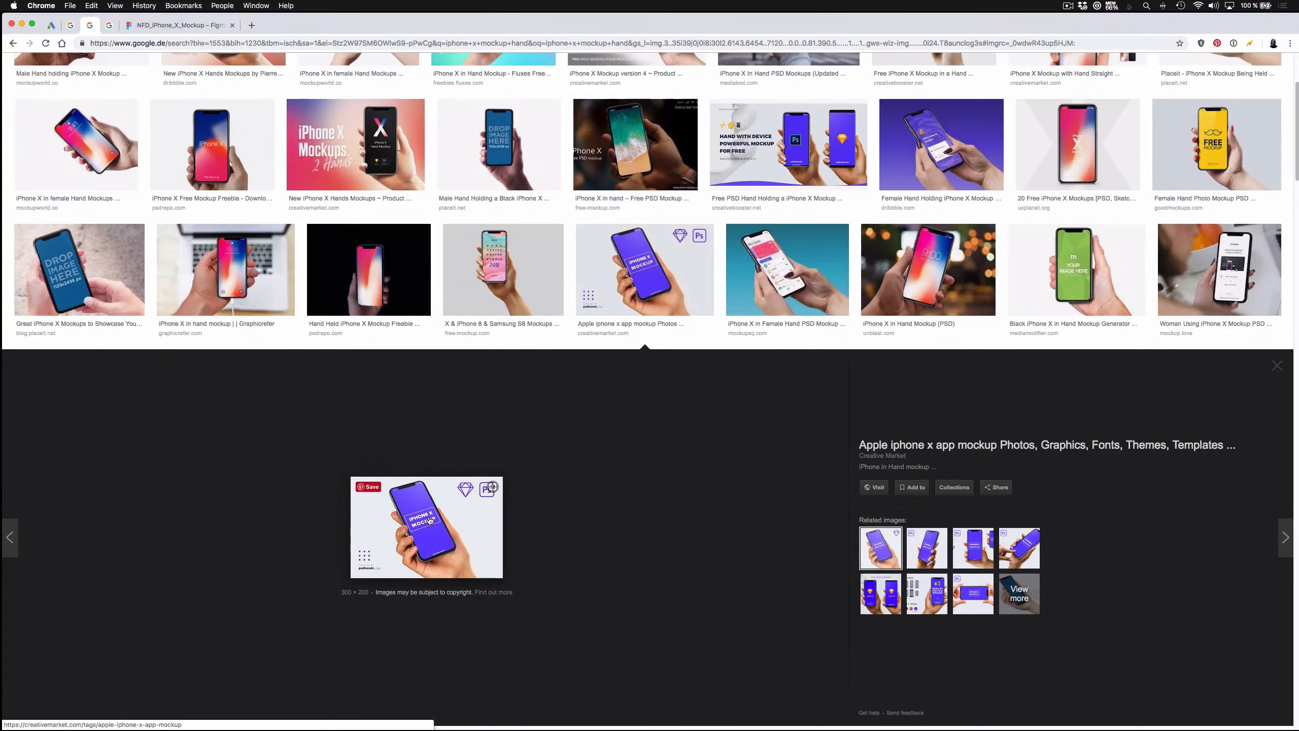
left_click(240, 307)
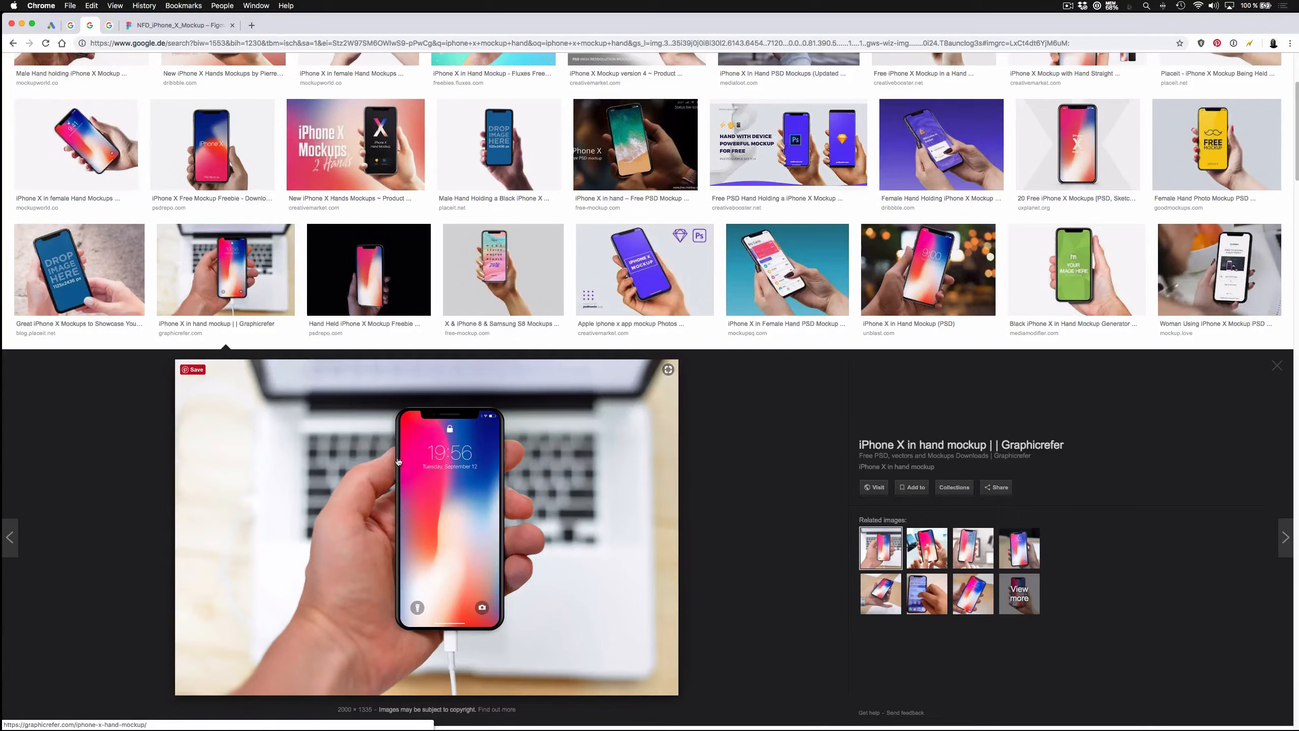
left_click(506, 280)
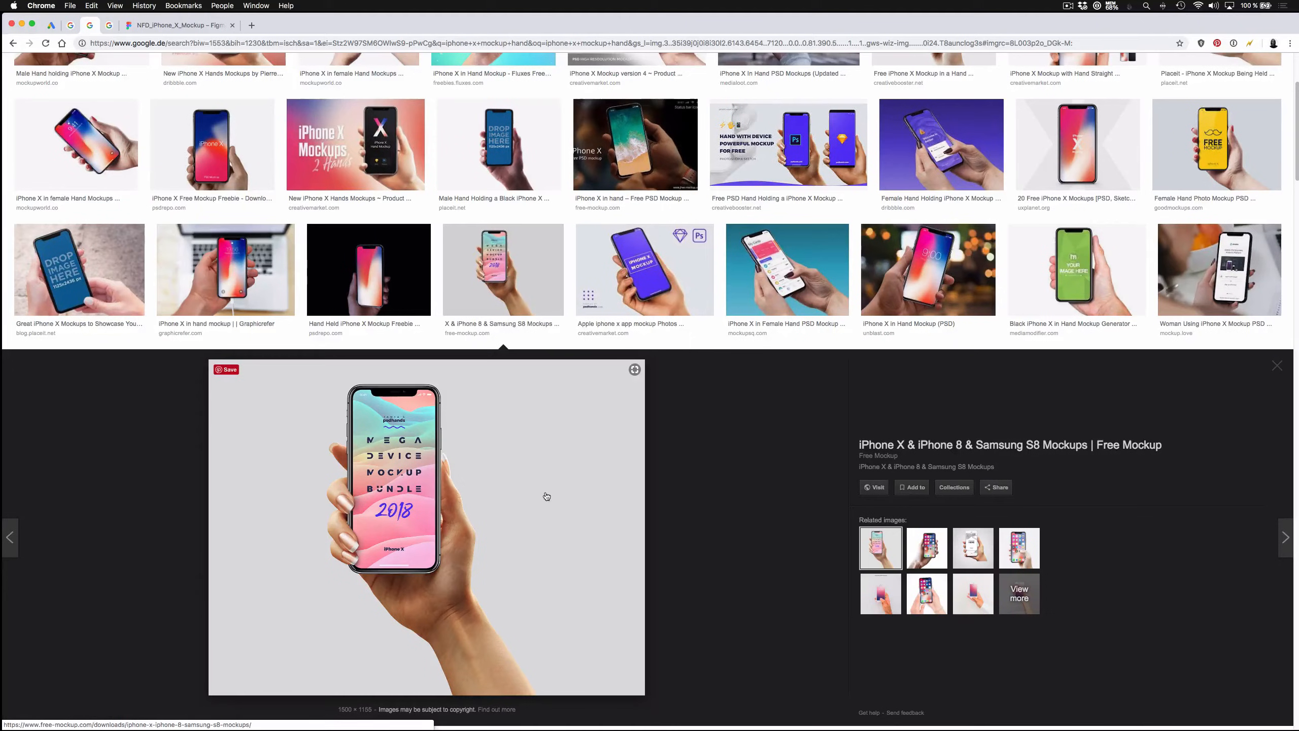
left_click(1087, 264)
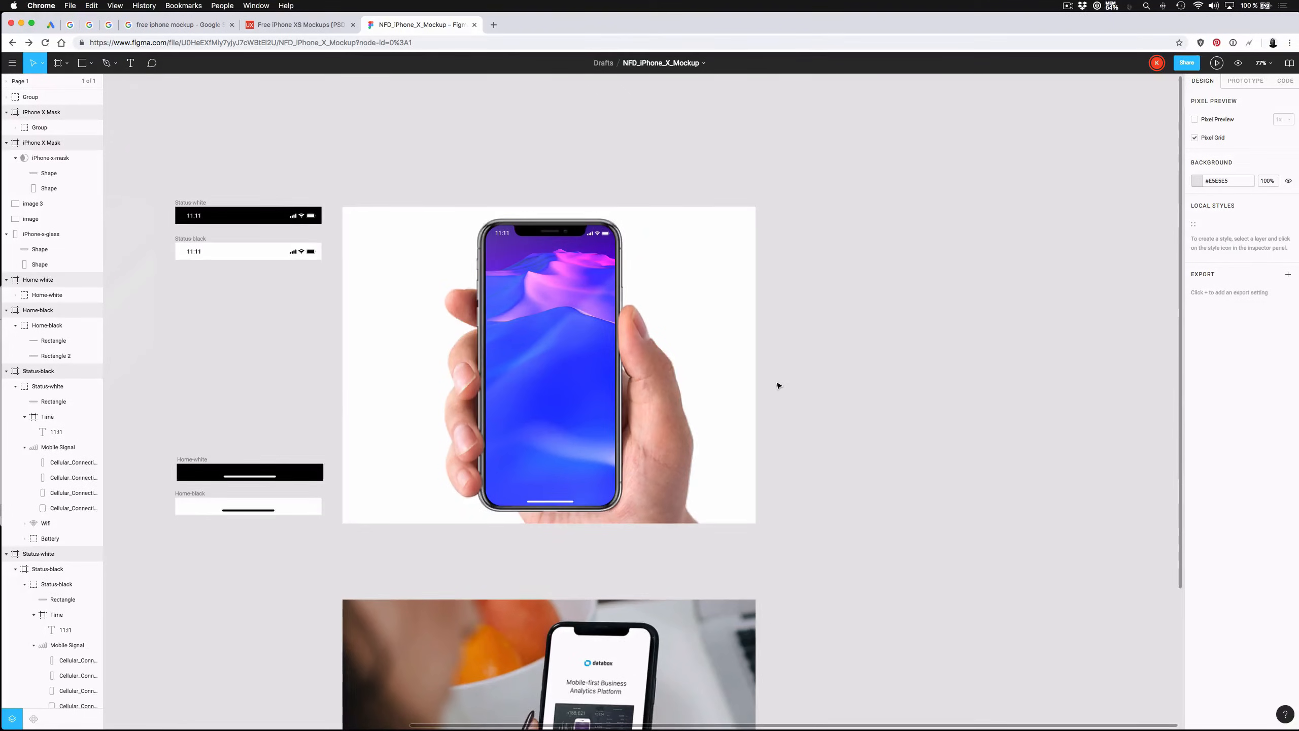
Step: Try moving the screen group slightly on the hand-held phone, and undo the move
scroll(777, 383, "down", 5)
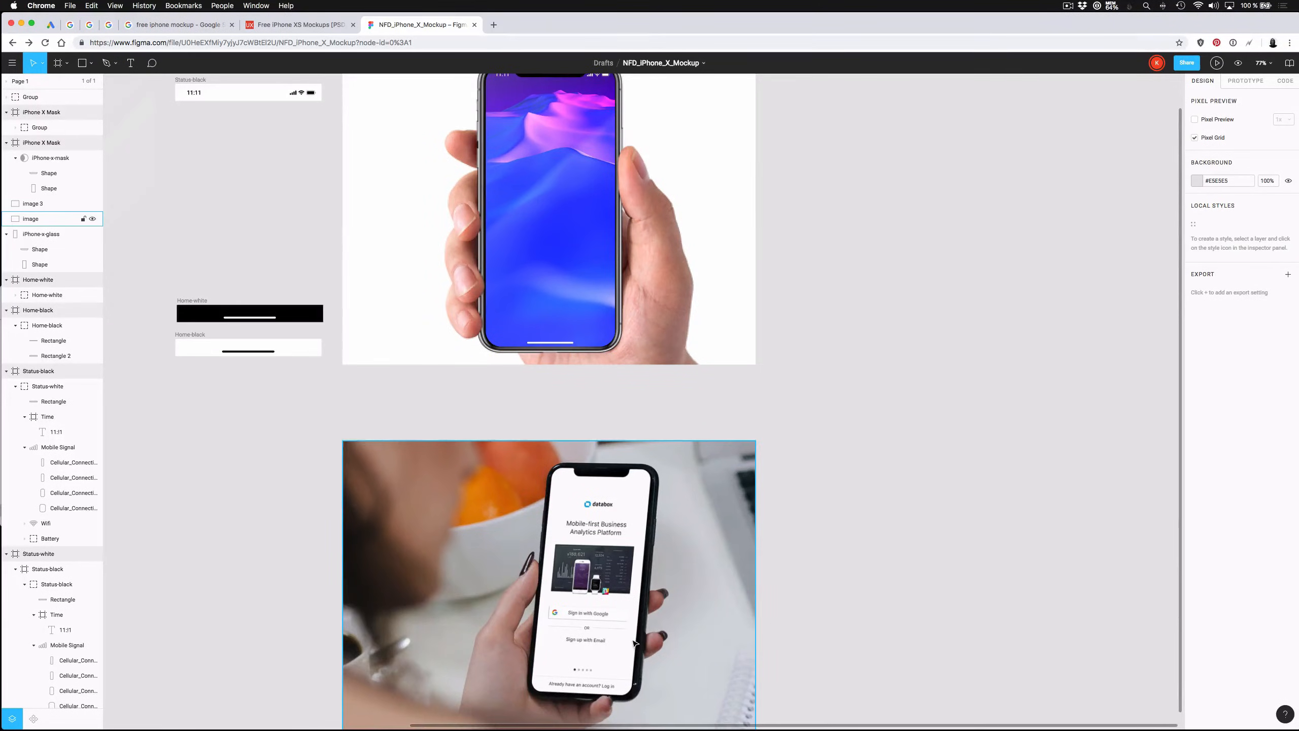
scroll(627, 628, "up", 5)
left_click(609, 389)
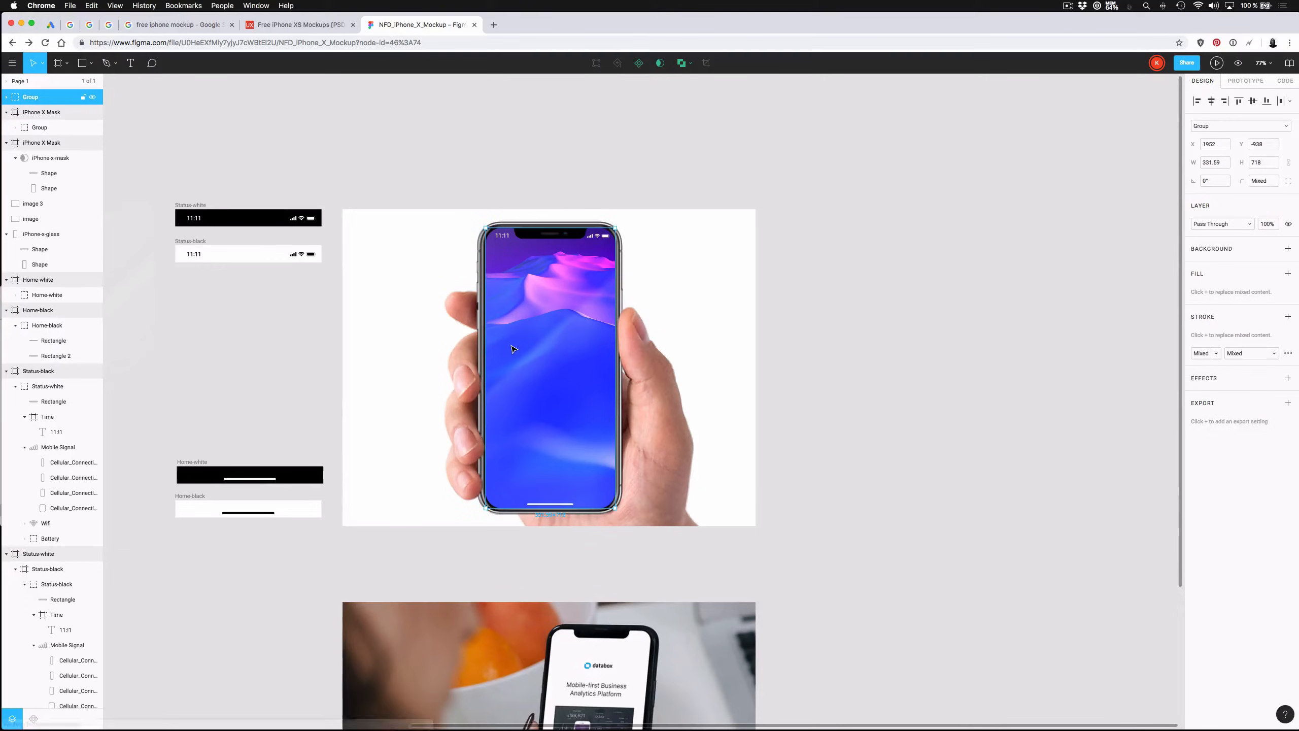
mouse_move(557, 377)
left_mouse_down()
mouse_move(588, 380)
mouse_move(578, 368)
left_mouse_up()
key("super+z")
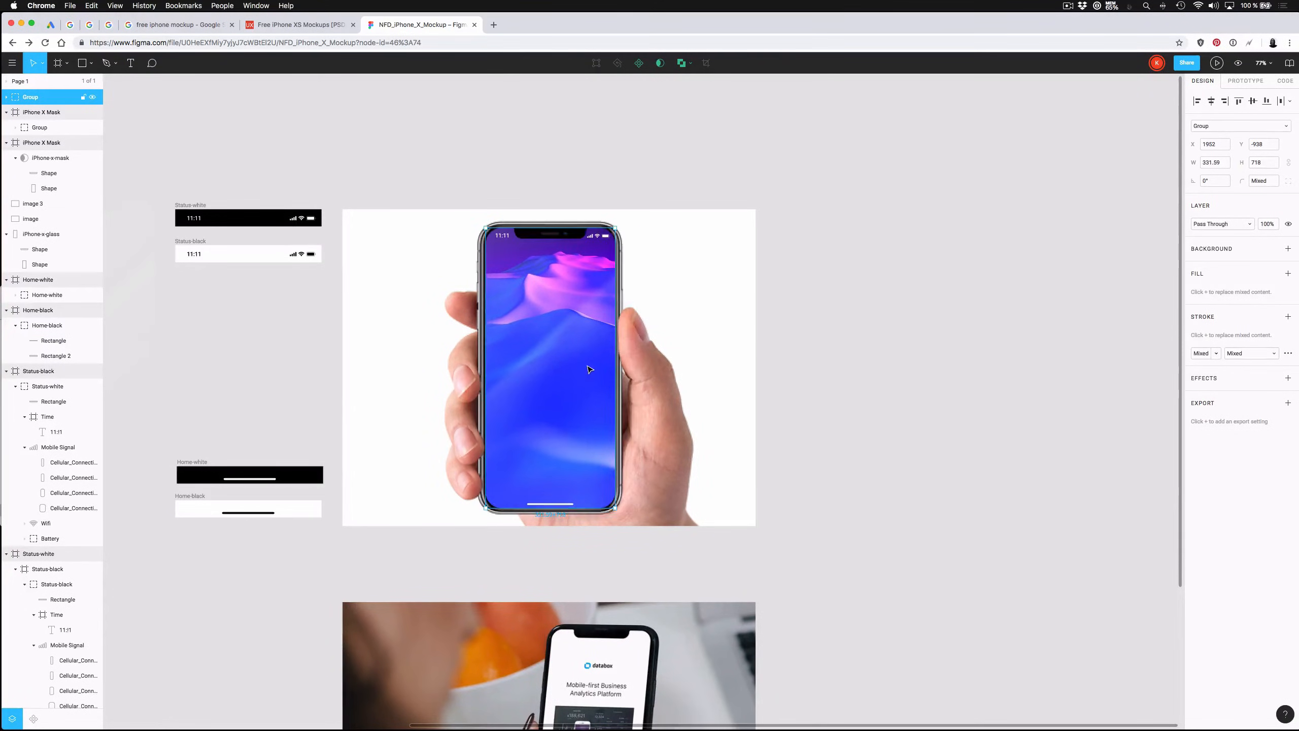
Step: Add a 1x PNG and an SVG export setting to the hand-held phone's screen group and export it
left_click(1206, 404)
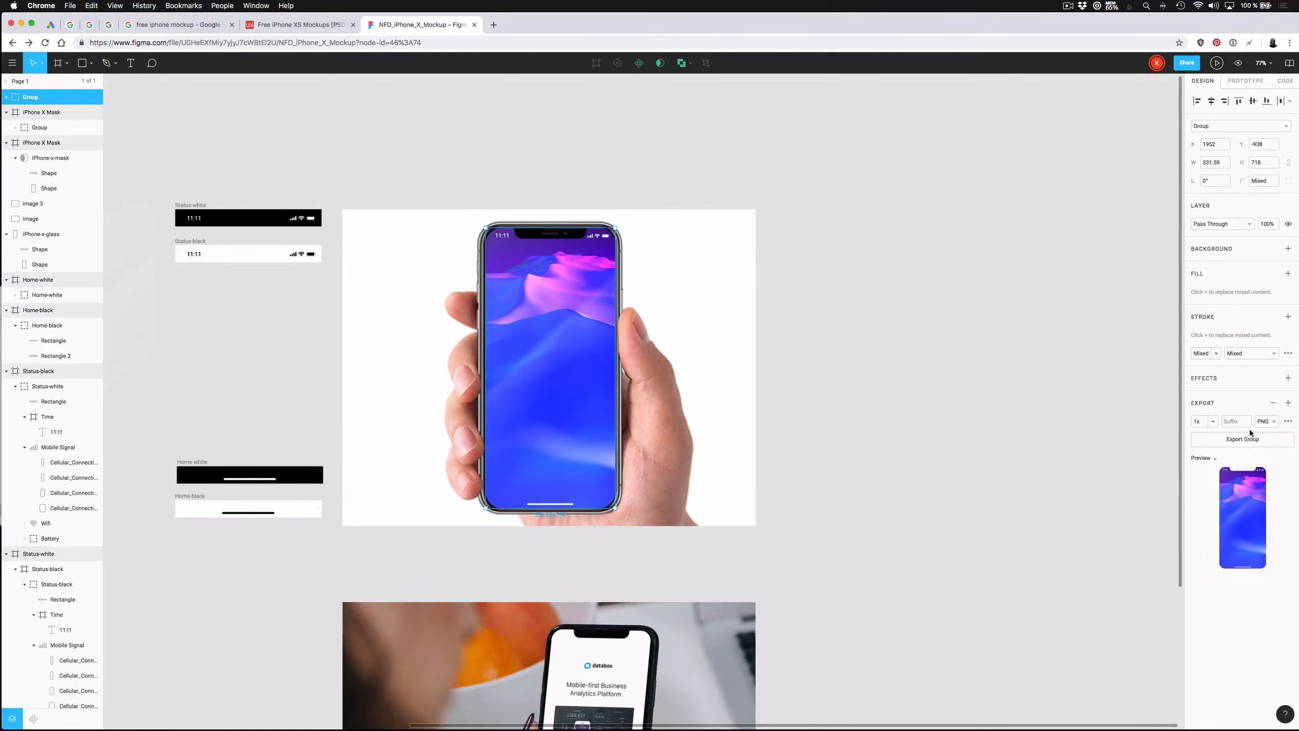
left_click(1287, 402)
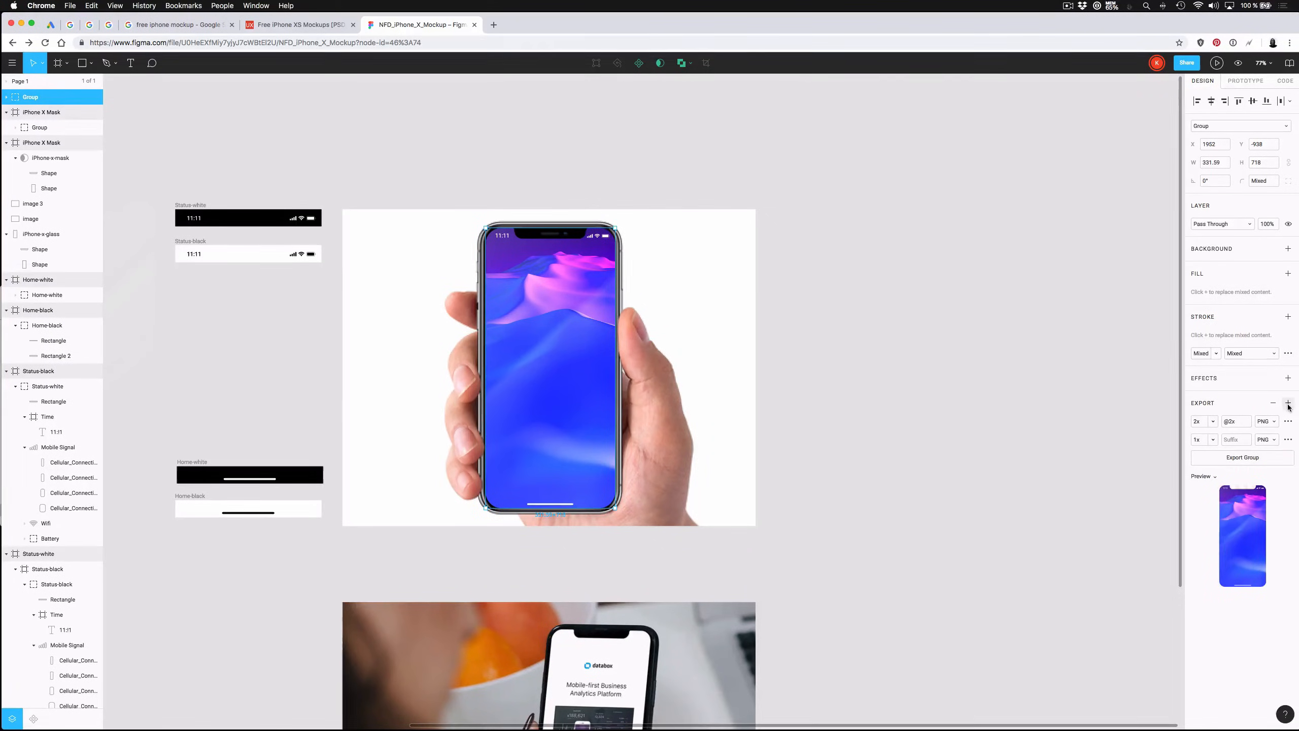
left_click(1264, 421)
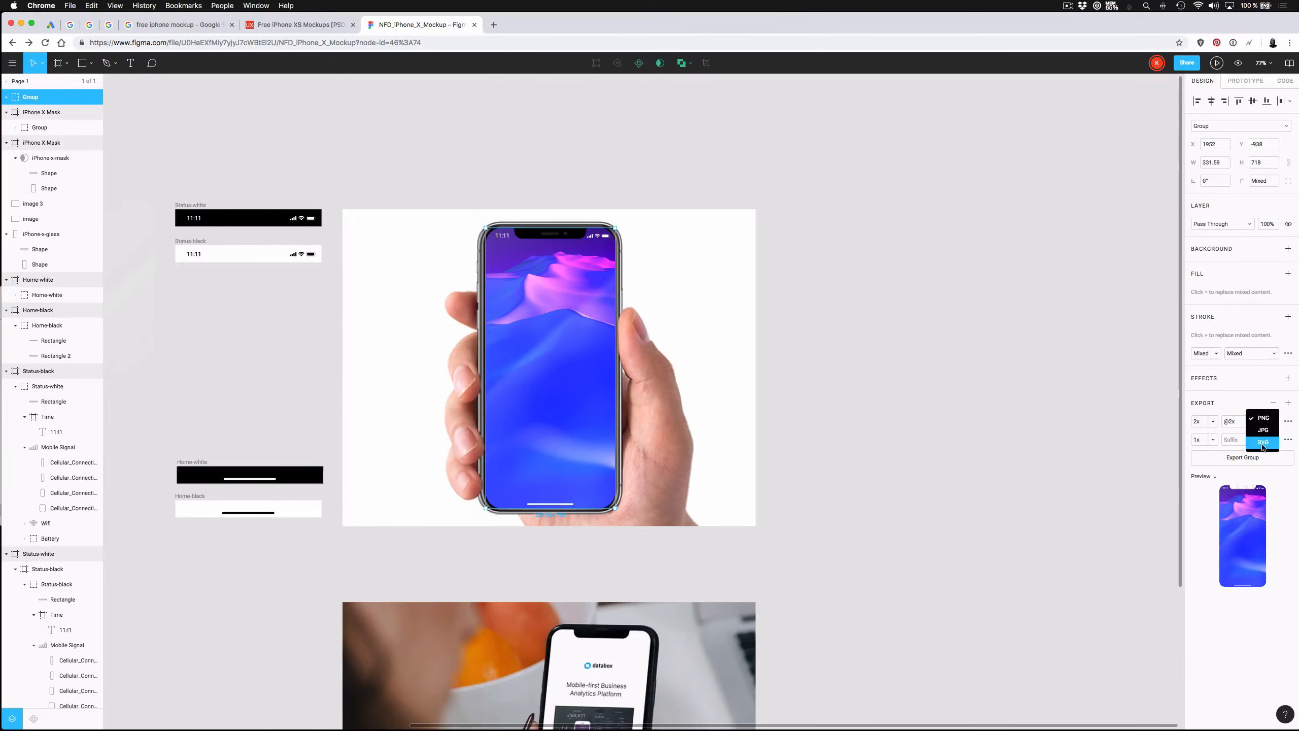
left_click(1262, 436)
left_click(1234, 421)
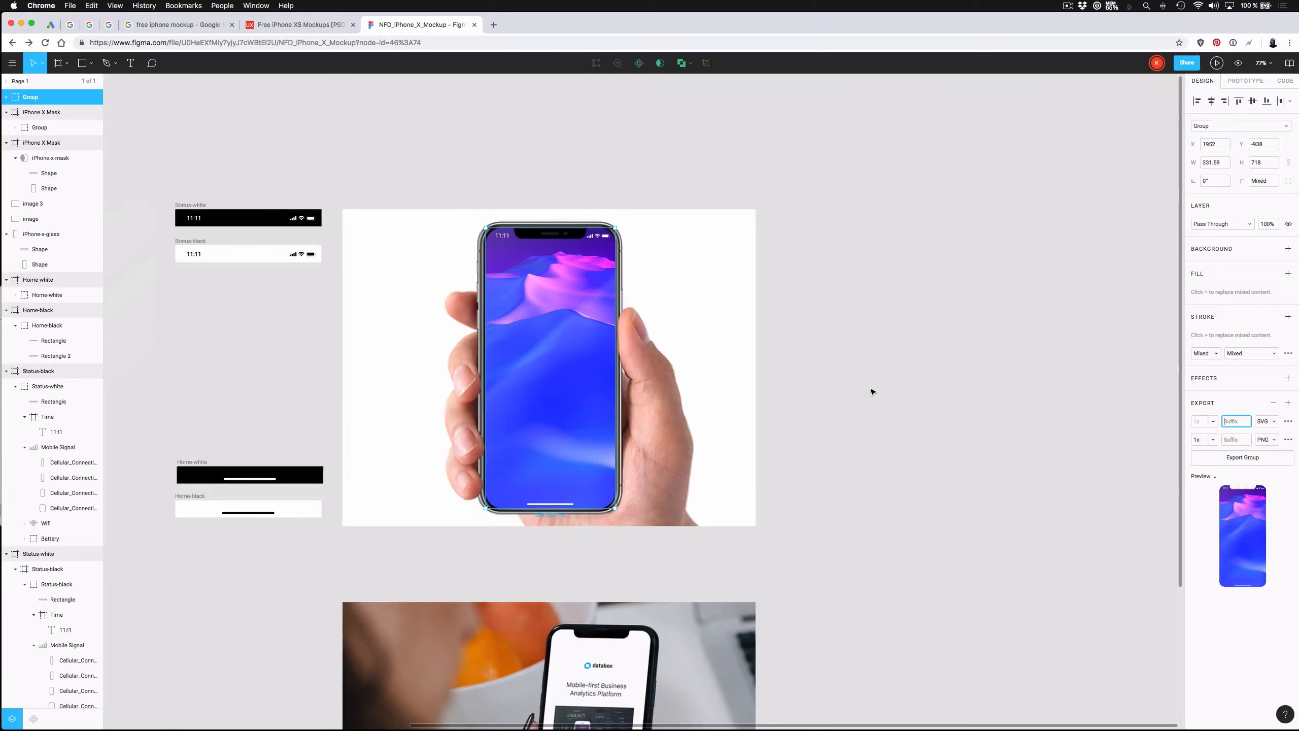
left_click(1240, 458)
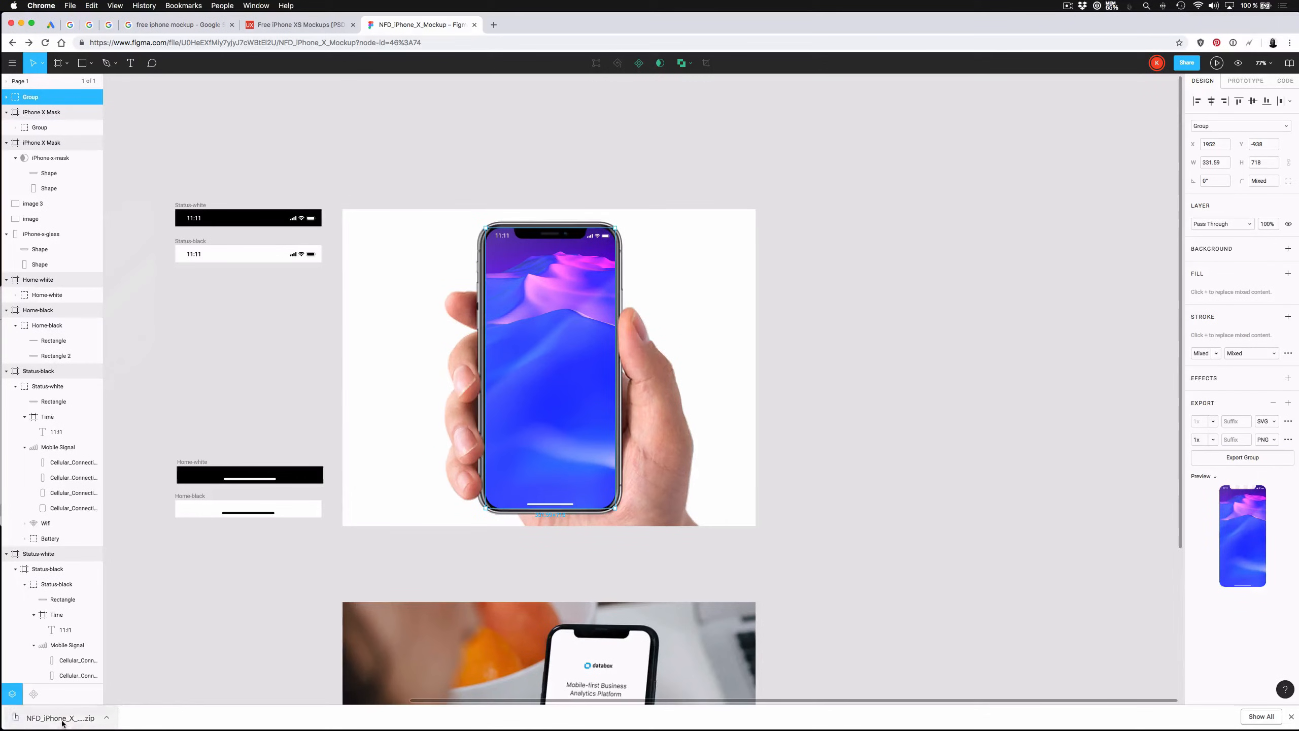
Step: Open Group.svg from the exported NFD_iPhone_X_Mockup archive in Sketch, enlarge the window, and select the imported group
left_click(60, 718)
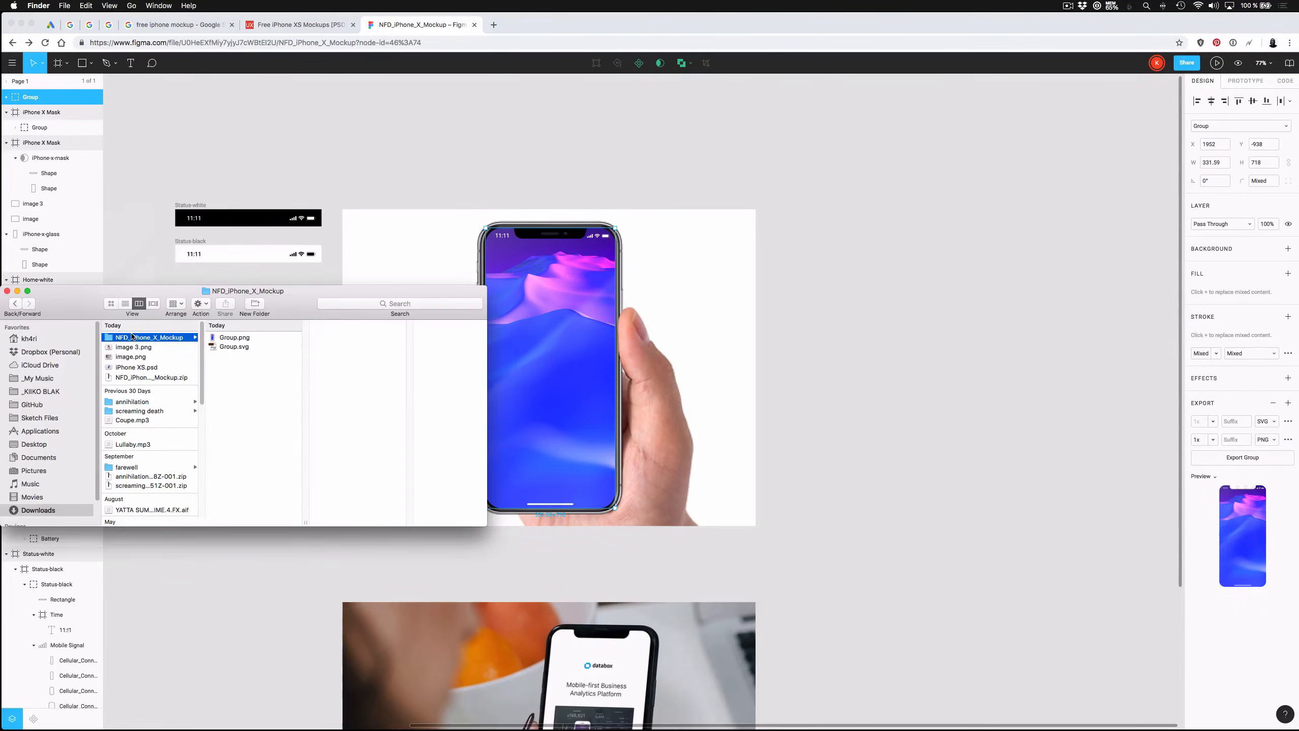
left_click(240, 347)
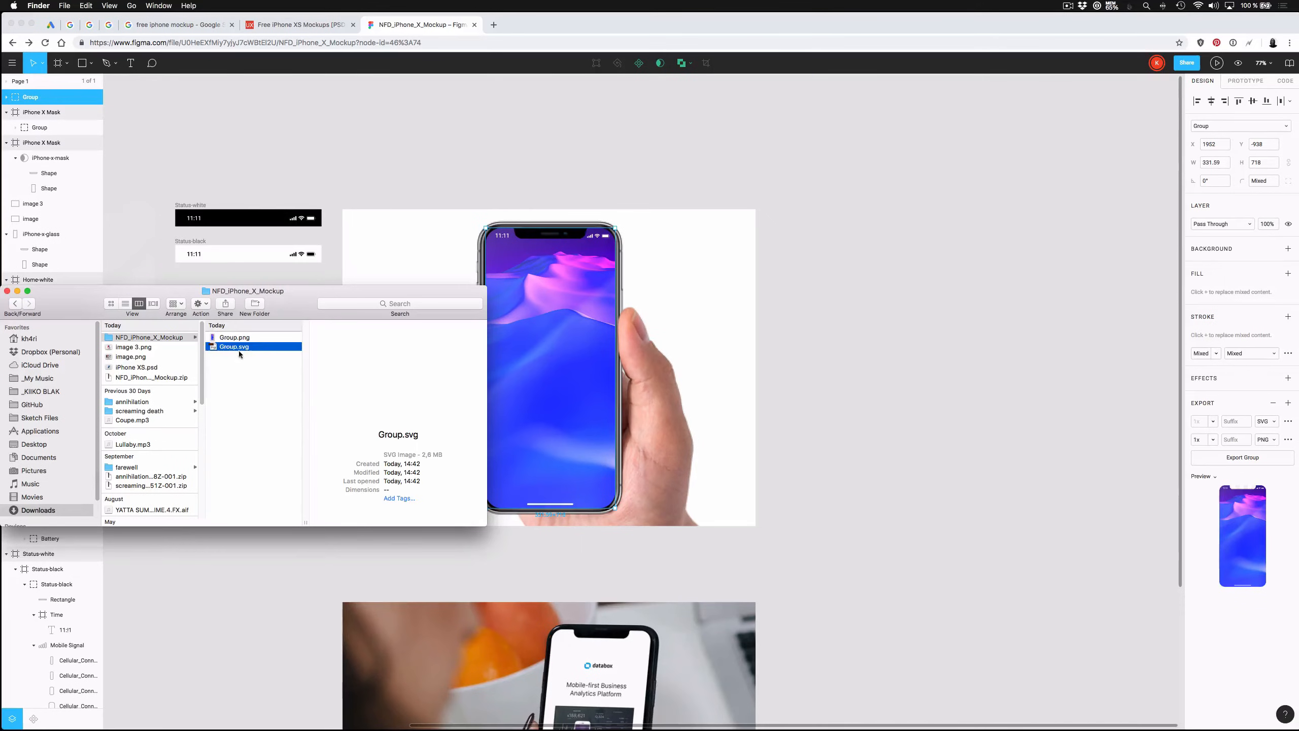
right_click(239, 349)
mouse_move(283, 362)
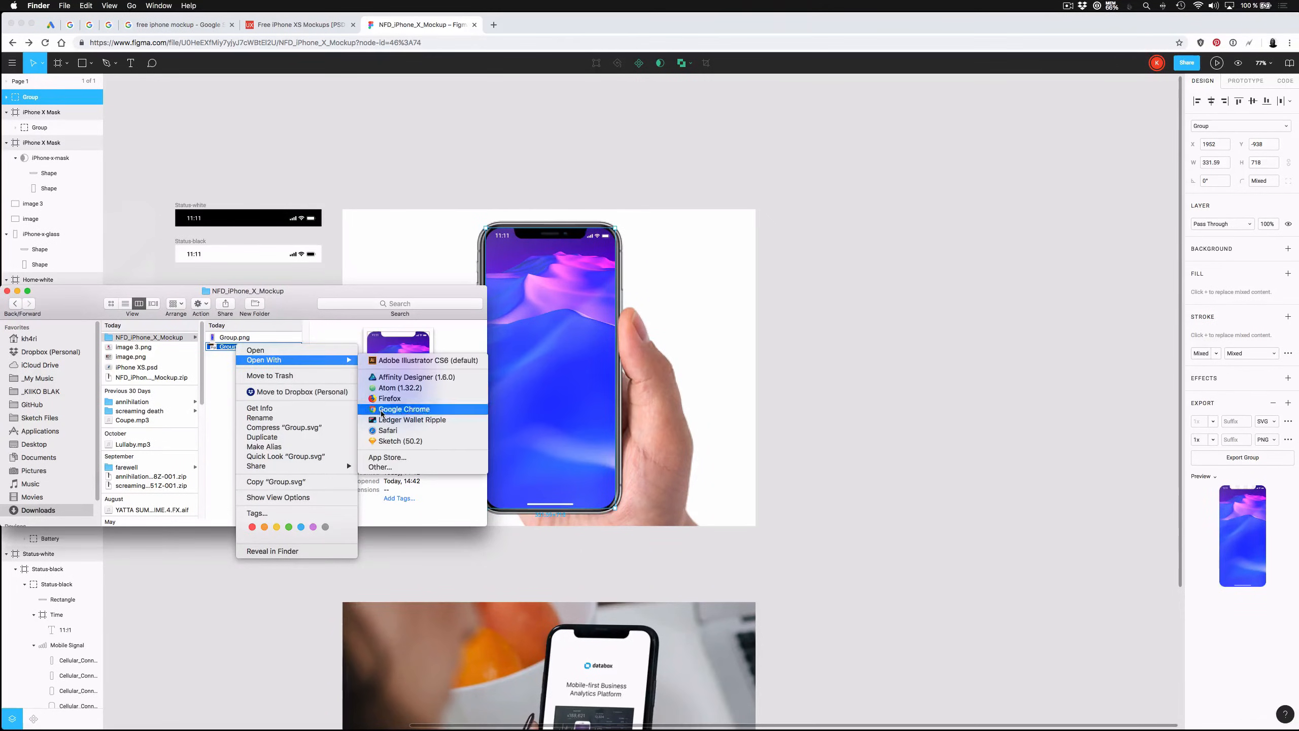
left_click(383, 438)
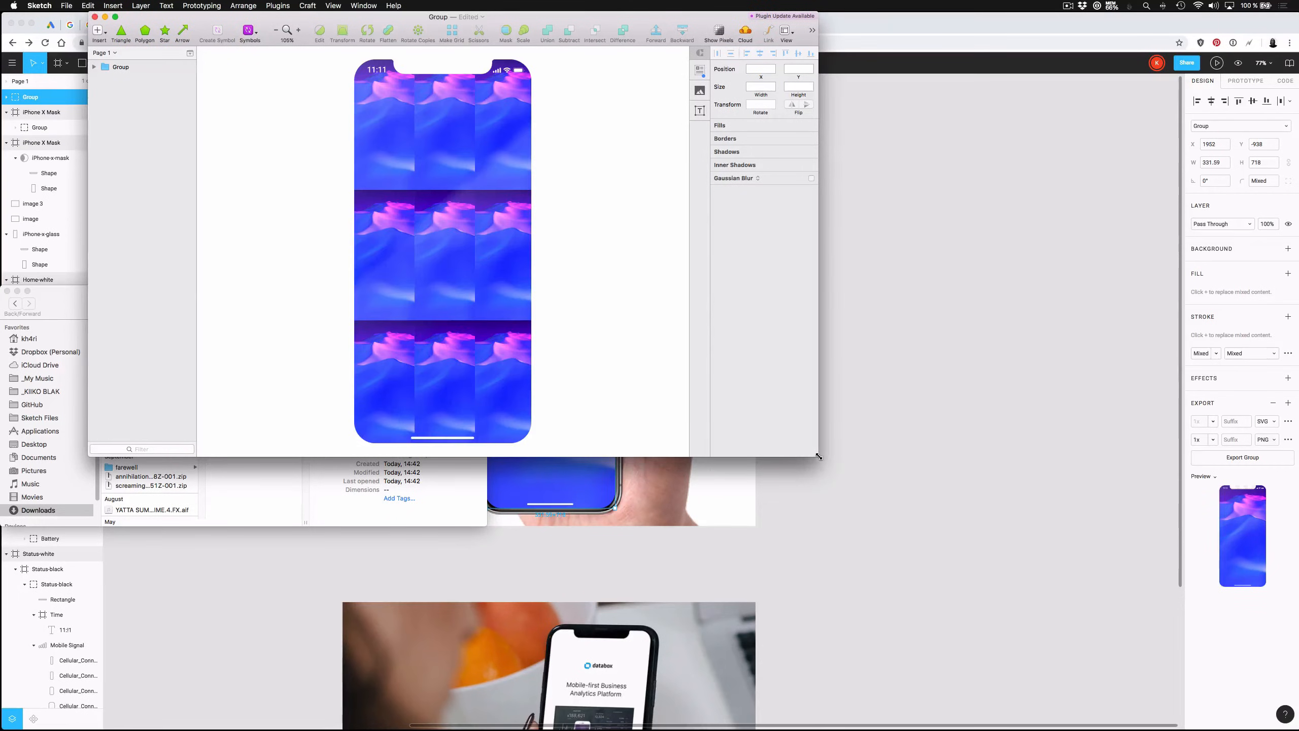
left_click_drag(818, 456, 1105, 644)
left_click(449, 257)
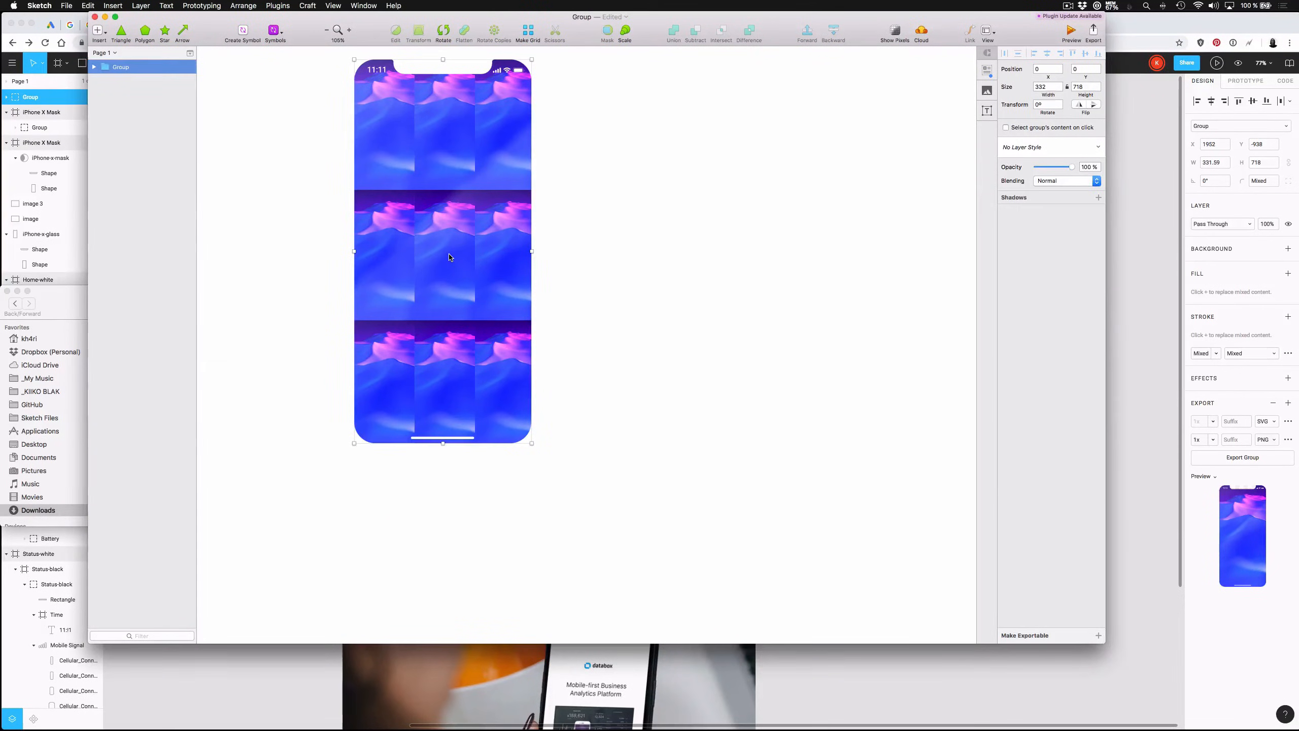
Step: Try replacing the fill of the top shape inside the imported SVG group with a gradient and a pattern
double_click(449, 258)
double_click(447, 271)
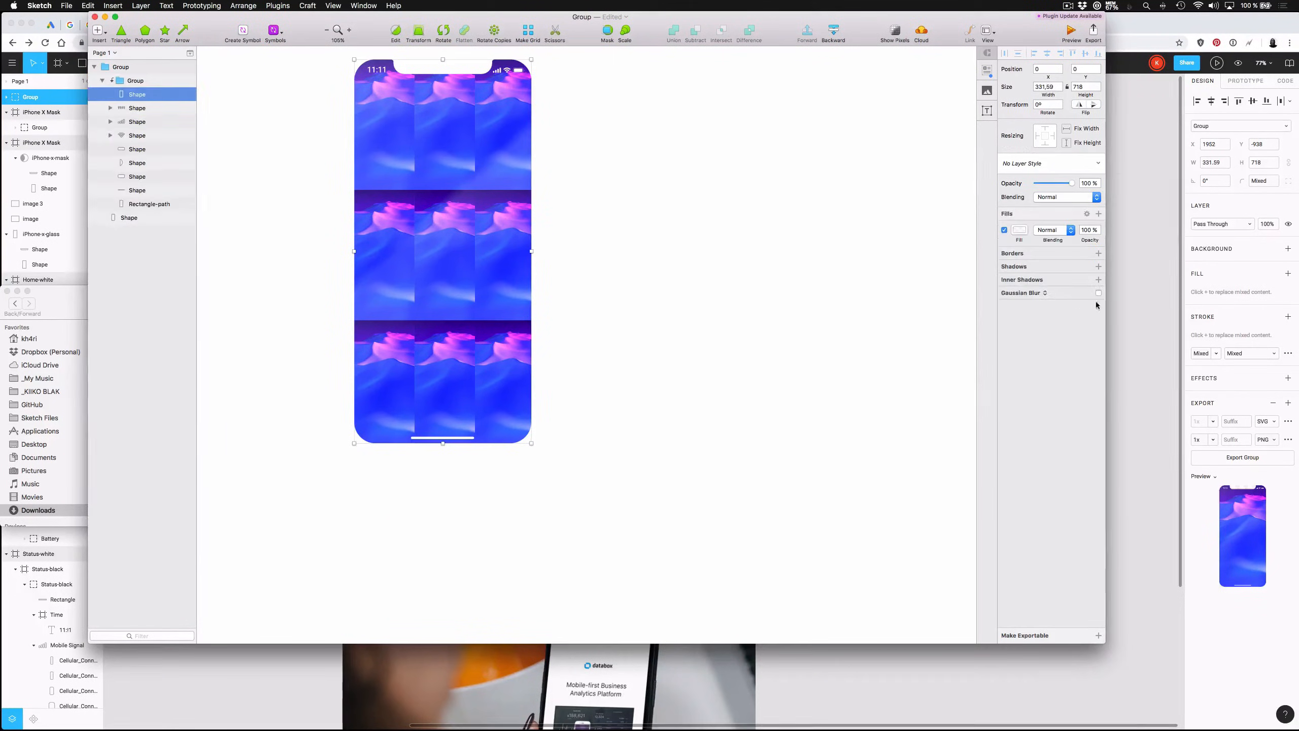
left_click(1019, 229)
left_click(1027, 253)
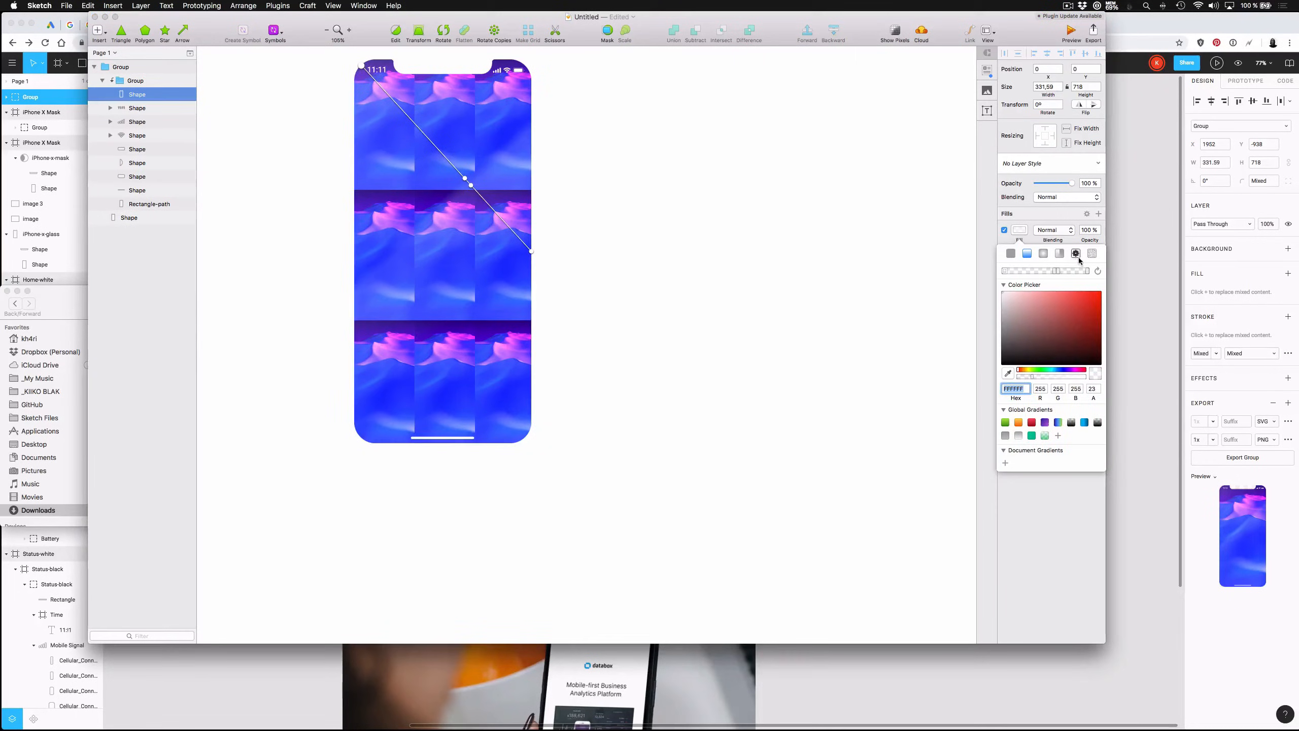
left_click(1077, 256)
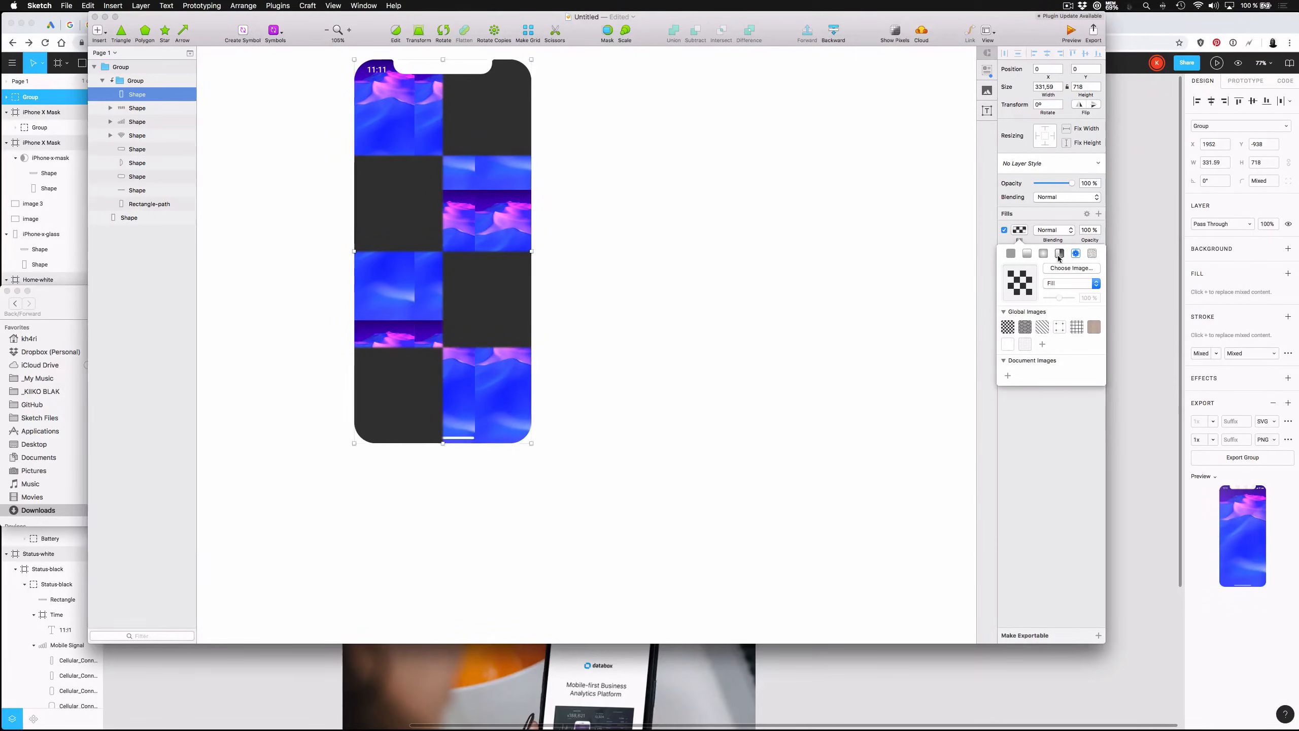
left_click(1092, 255)
left_click(1074, 254)
Step: Try the Fit and Stretch modes on the shape's pattern fill, and delete the imported SVG group
left_click(1068, 283)
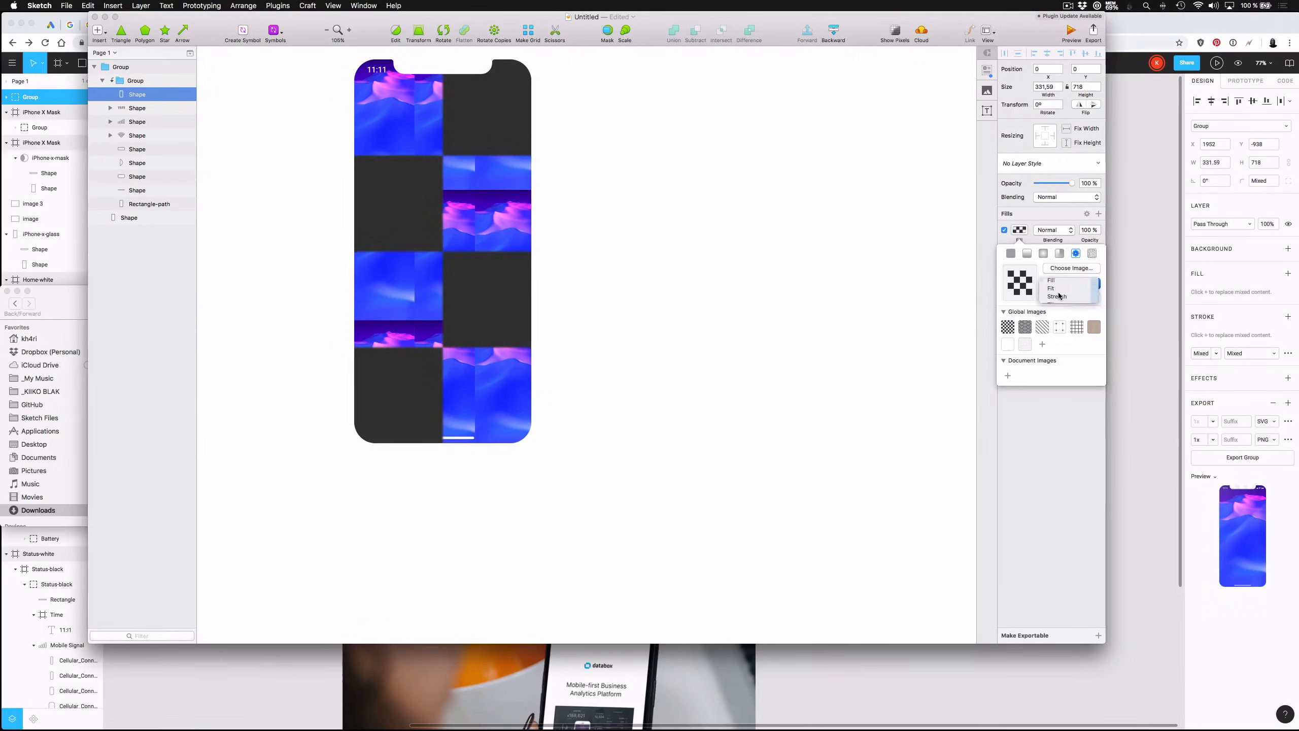
left_click(1058, 293)
left_click(1060, 283)
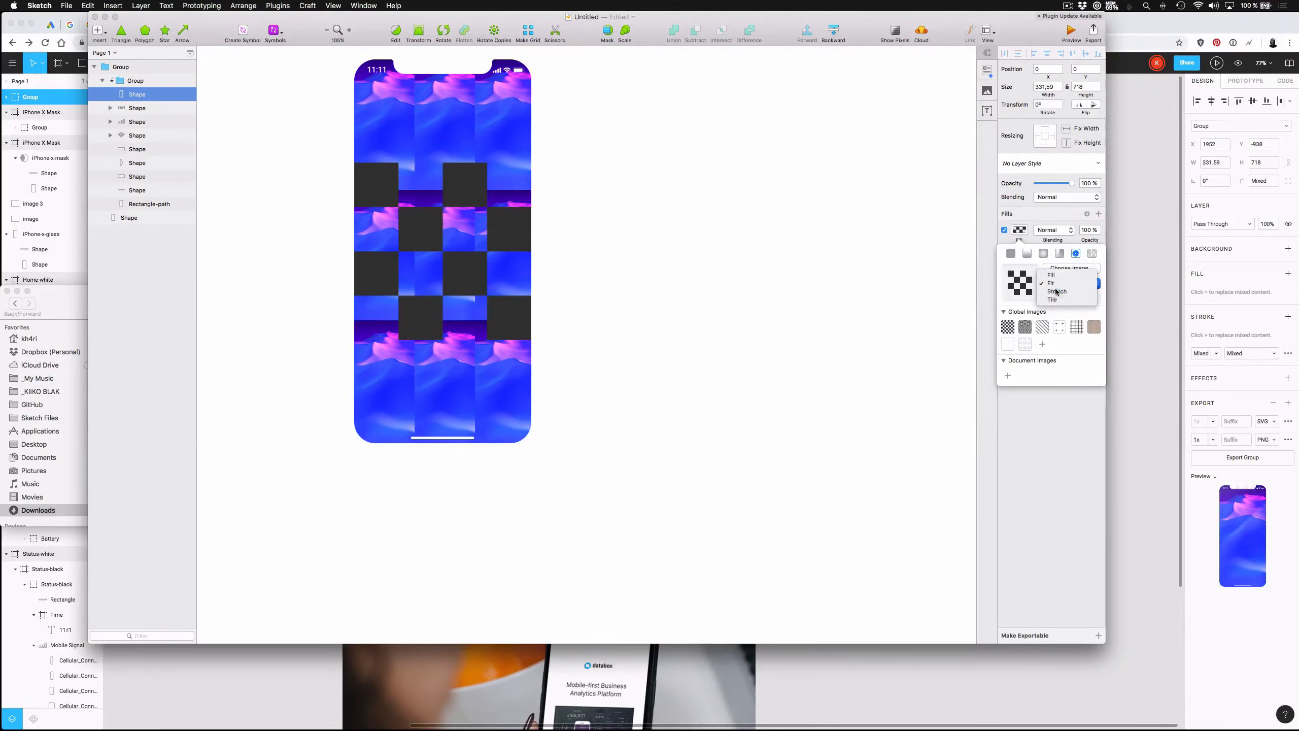
left_click(1056, 292)
left_click(655, 227)
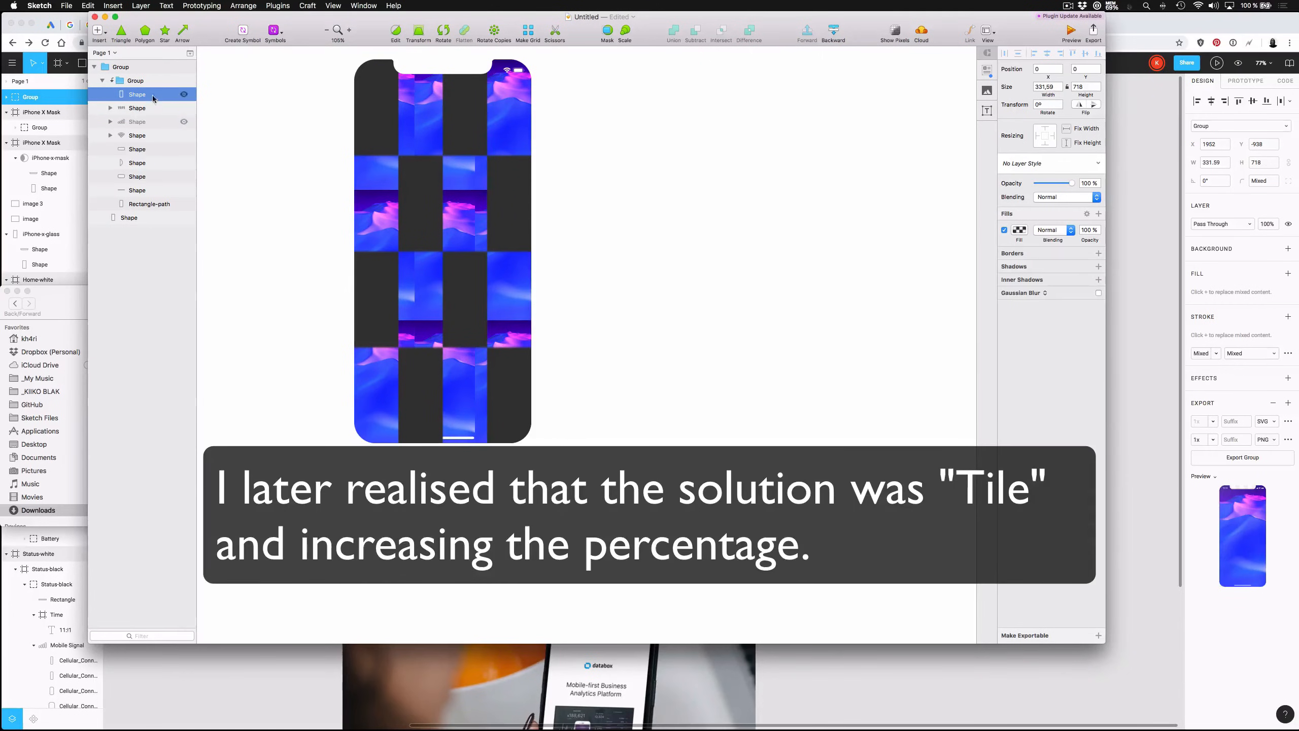
left_click(519, 240)
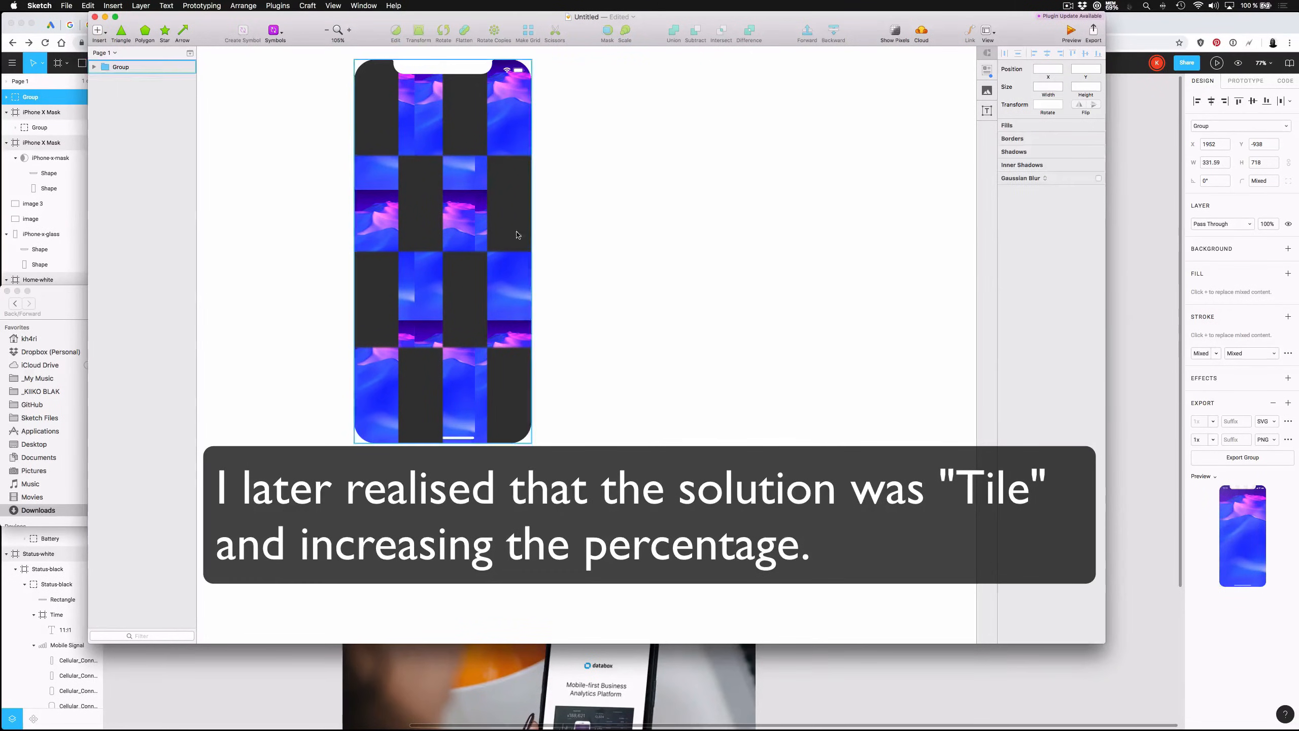
key("Delete")
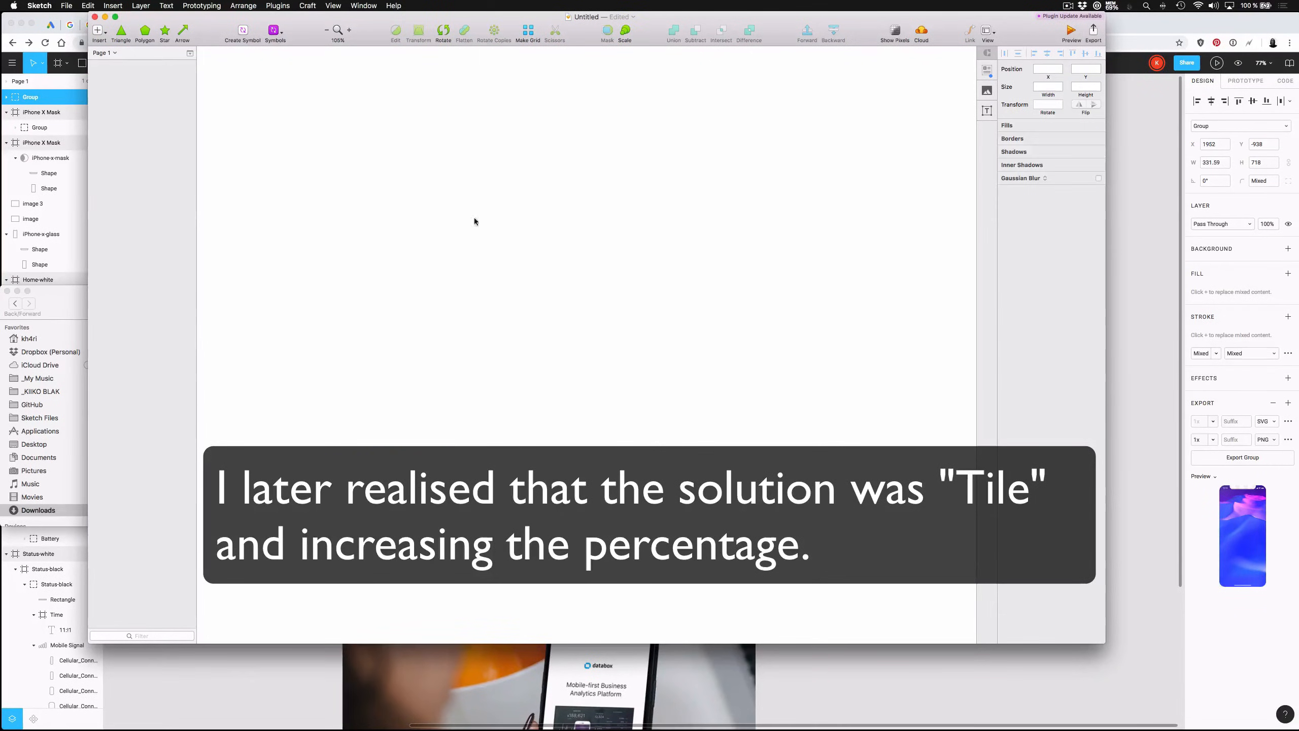
Step: Open Group.png from the NFD_iPhone_X_Mockup folder in Sketch and move the screen image aside on the canvas
key("ctrl+Up")
left_click(162, 578)
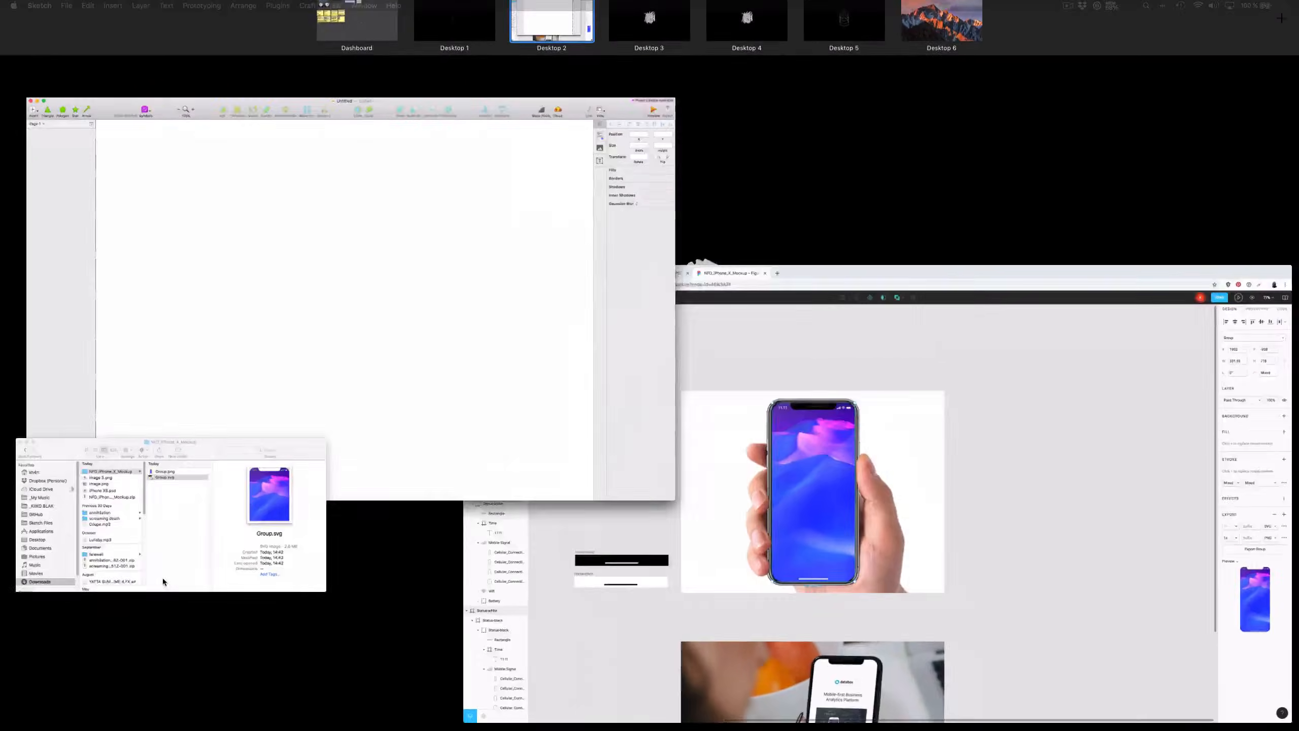
right_click(235, 340)
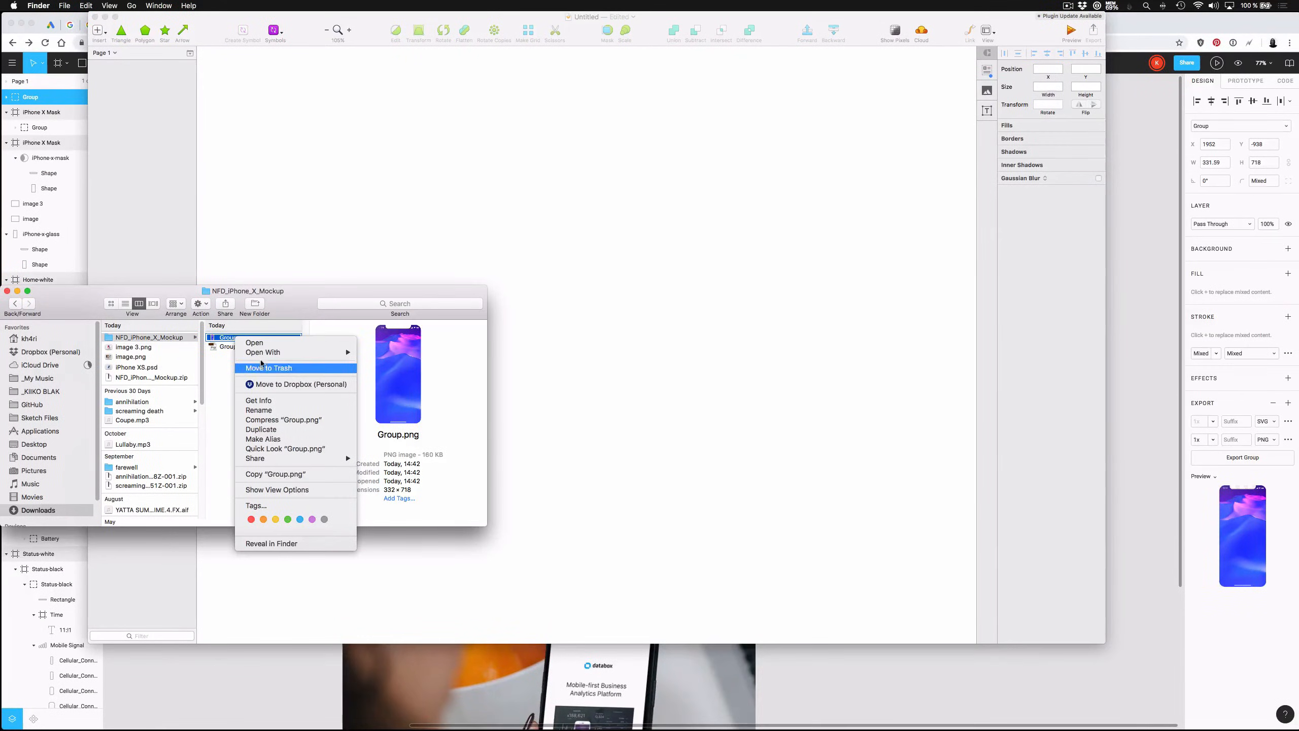
mouse_move(307, 352)
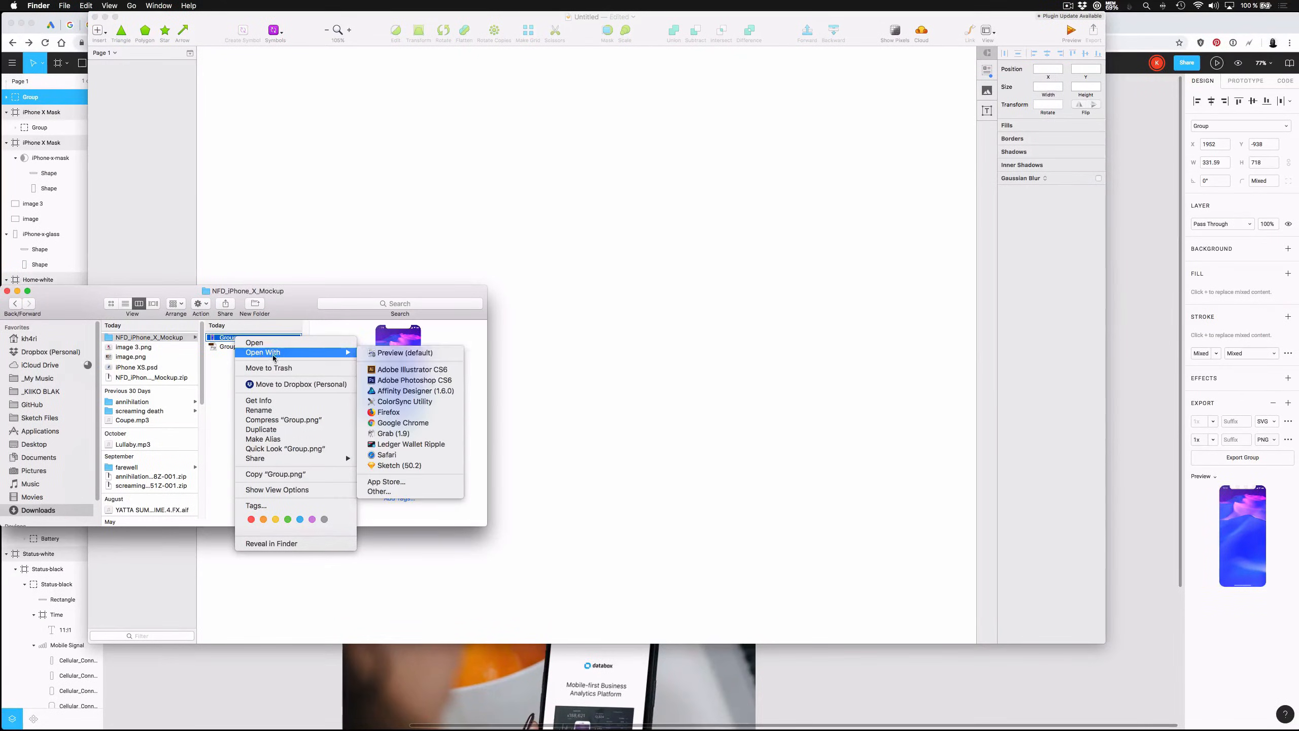
left_click(384, 465)
left_click(820, 426)
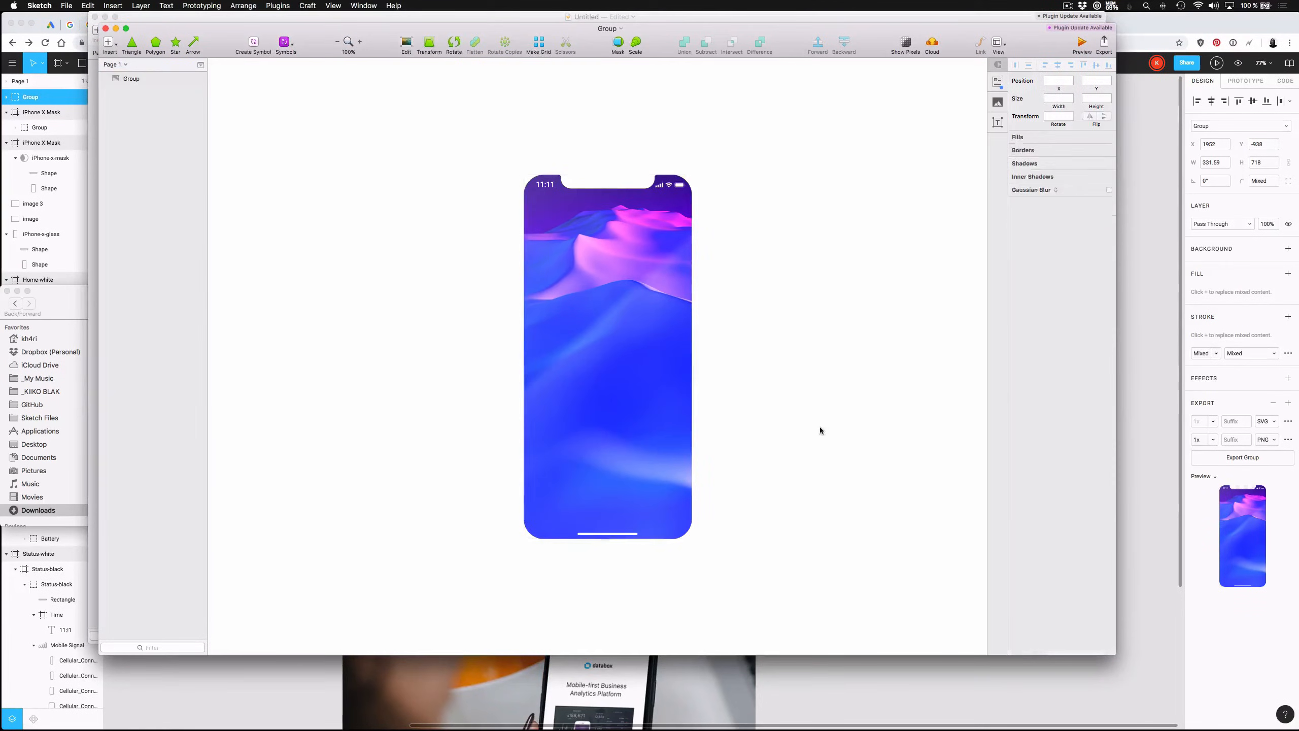
left_click_drag(615, 379, 480, 356)
Step: Switch to Figma and export the photo of the angled hand-held phone as a 1x PNG
left_click(861, 723)
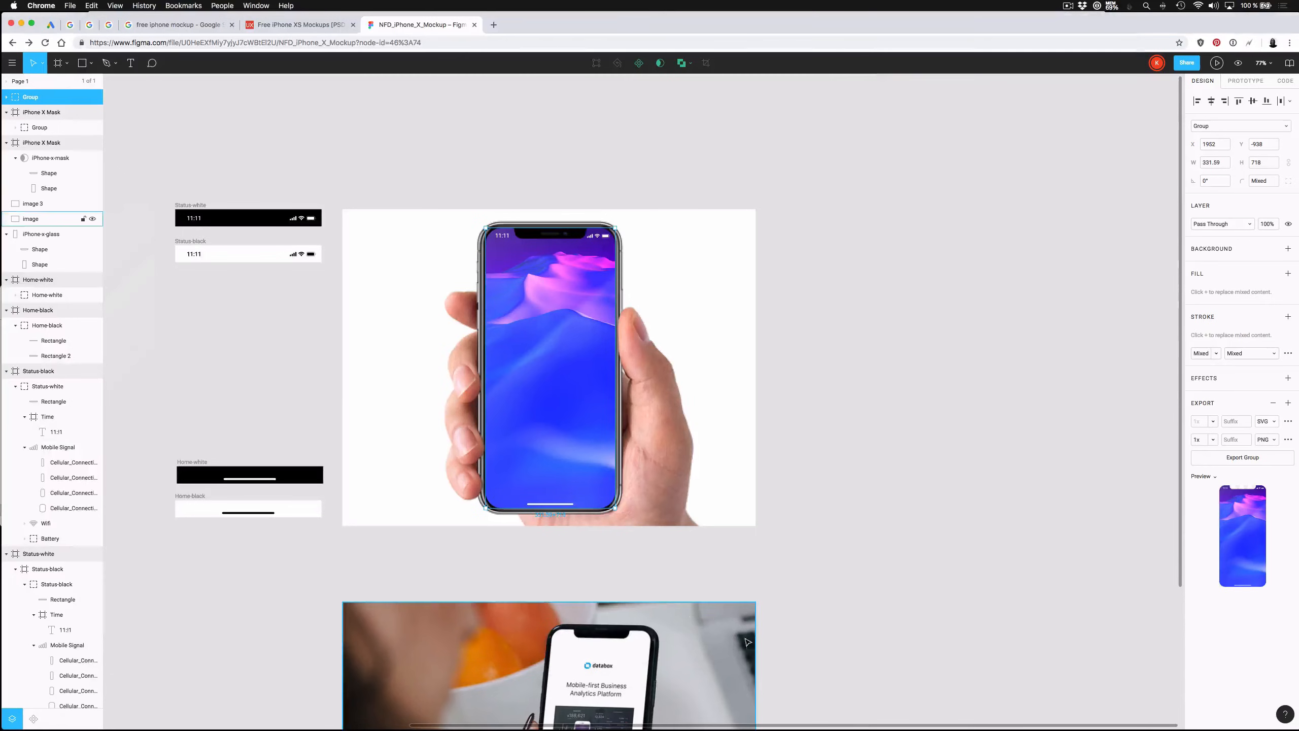
scroll(635, 560, "down", 4)
left_click(584, 504)
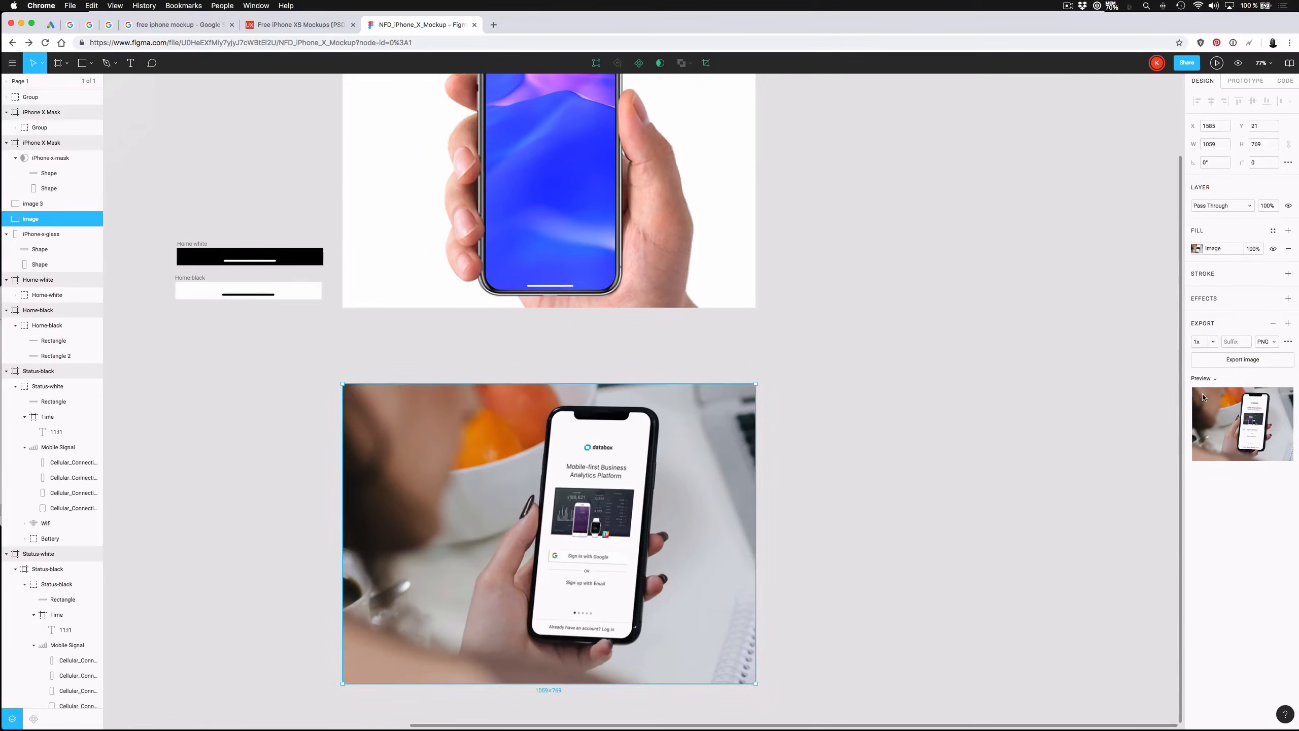
left_click(1221, 361)
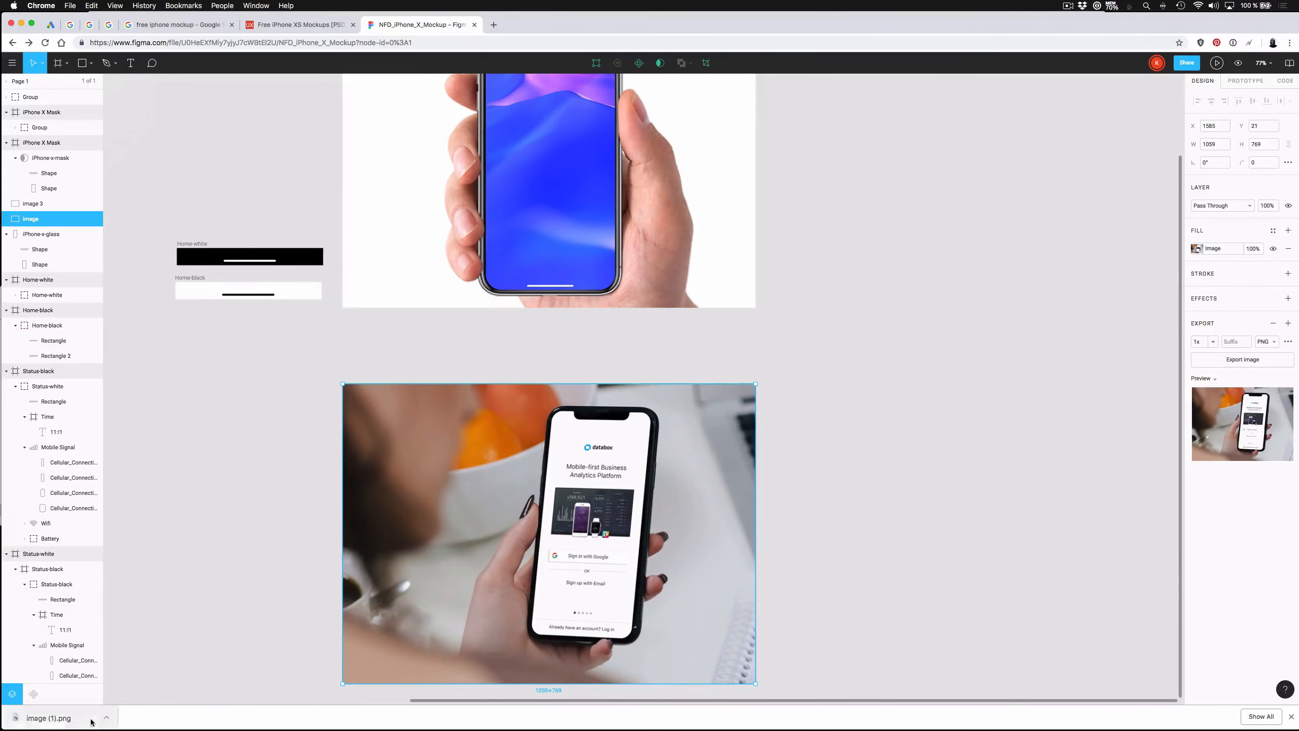
Step: Place image (1).png from the Downloads folder into the Sketch document that holds the screen image
key("ctrl+Up")
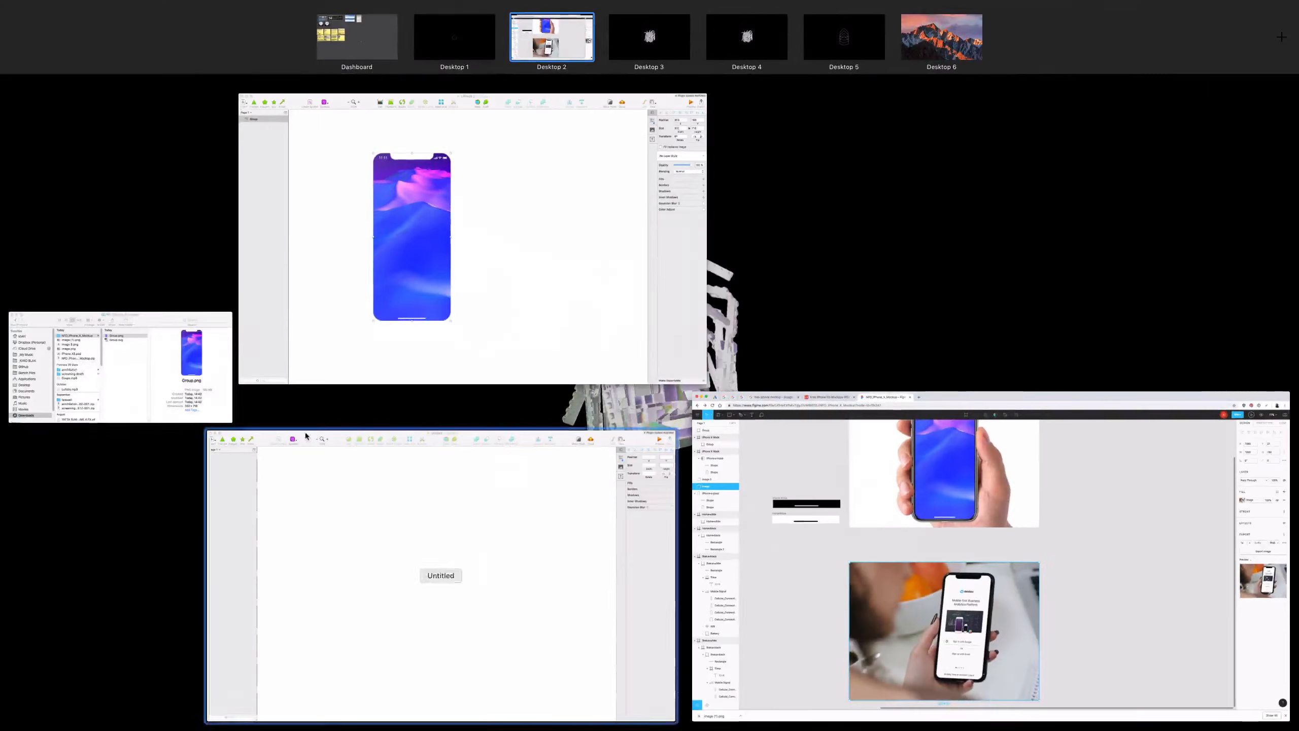
key("ctrl+Up")
key("ctrl+Up")
left_click(138, 371)
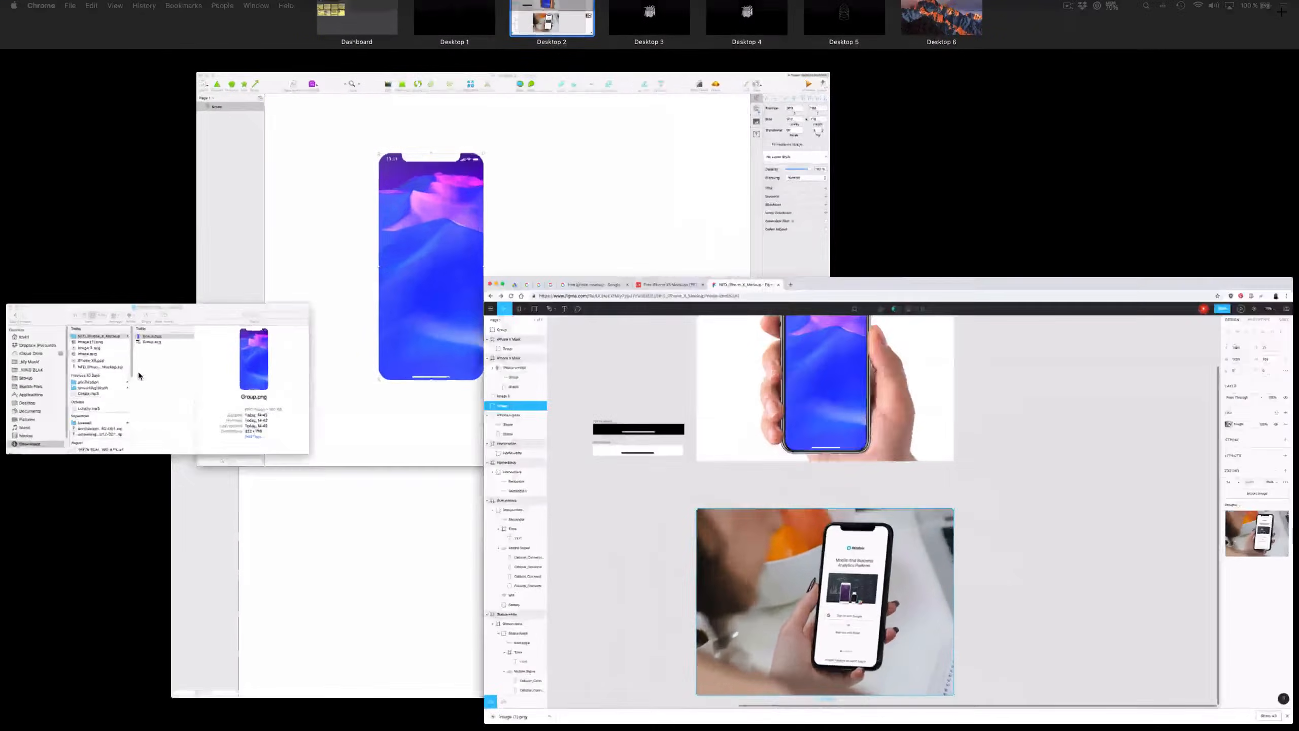
mouse_move(137, 348)
left_mouse_down()
mouse_move(752, 454)
mouse_move(1296, 2)
mouse_move(399, 462)
mouse_move(421, 548)
mouse_move(540, 162)
mouse_move(611, 394)
mouse_move(777, 465)
left_mouse_up()
scroll(491, 348, "down", 3)
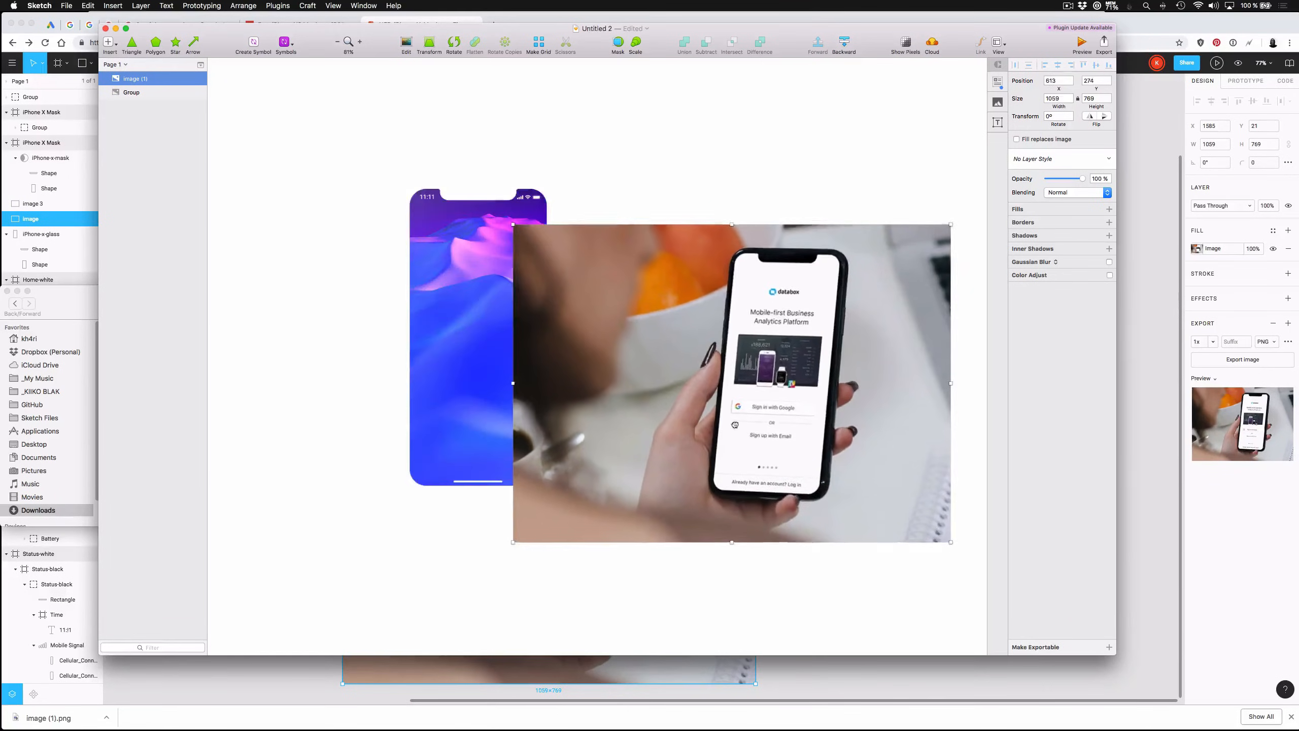
Step: Cut and paste the phone screen image so that it lies in front of the photo
left_click(485, 340)
key("super+x")
key("super+v")
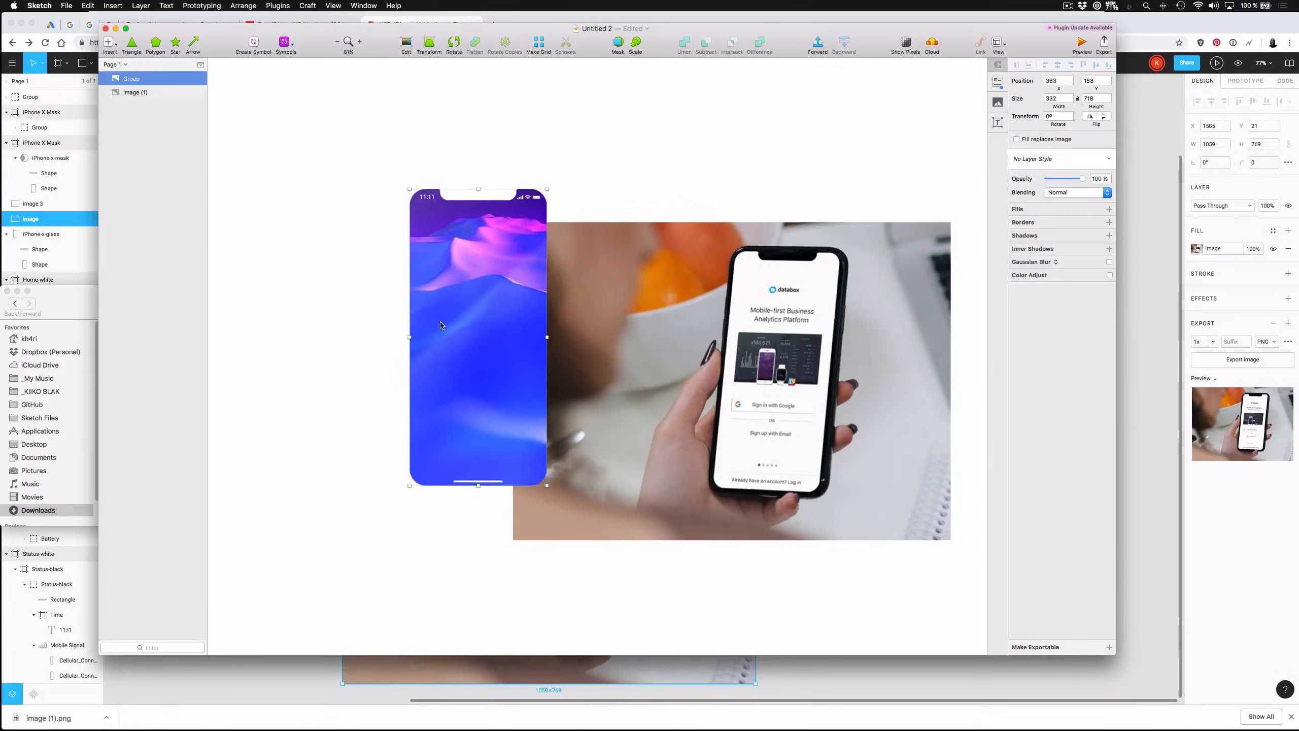
Step: Move the photo toward the canvas centre and lay the screen image over its phone at X 788, Y 270
left_click_drag(442, 320, 785, 392)
left_click_drag(621, 341, 485, 310)
left_click_drag(863, 432, 717, 407)
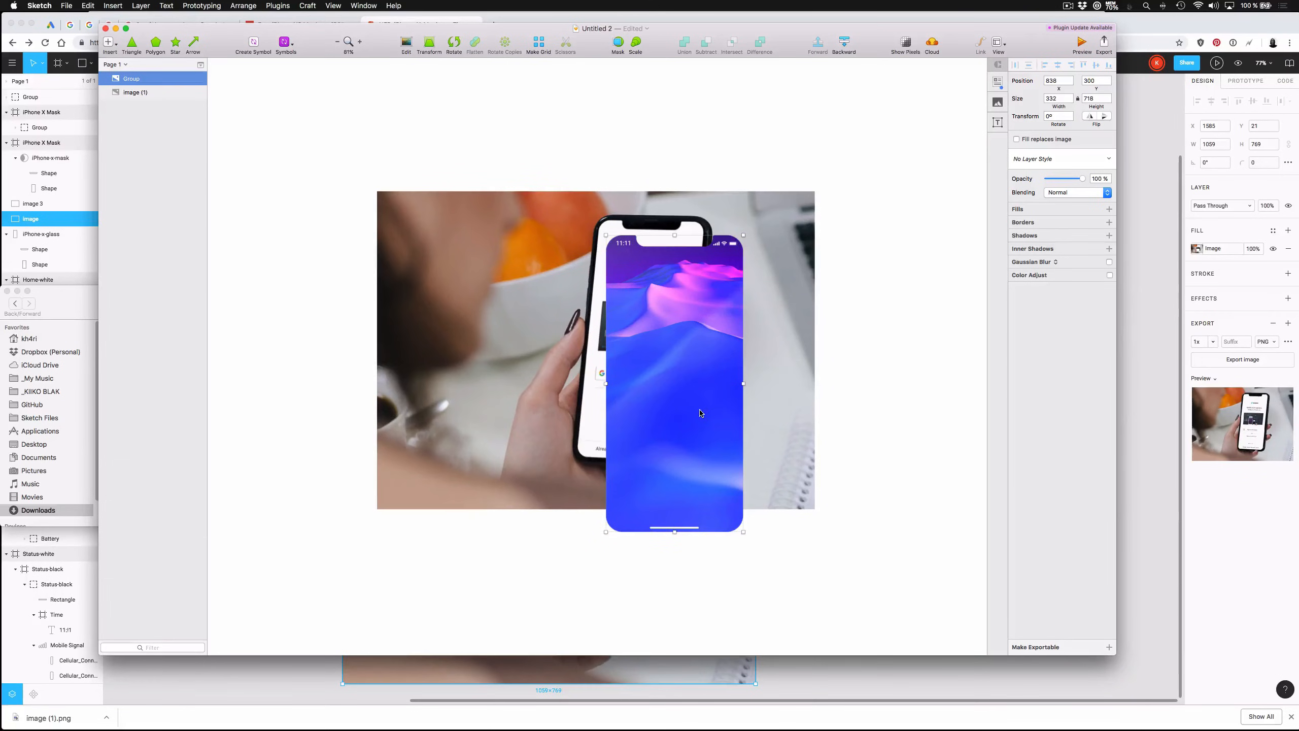
left_click_drag(653, 327, 642, 310)
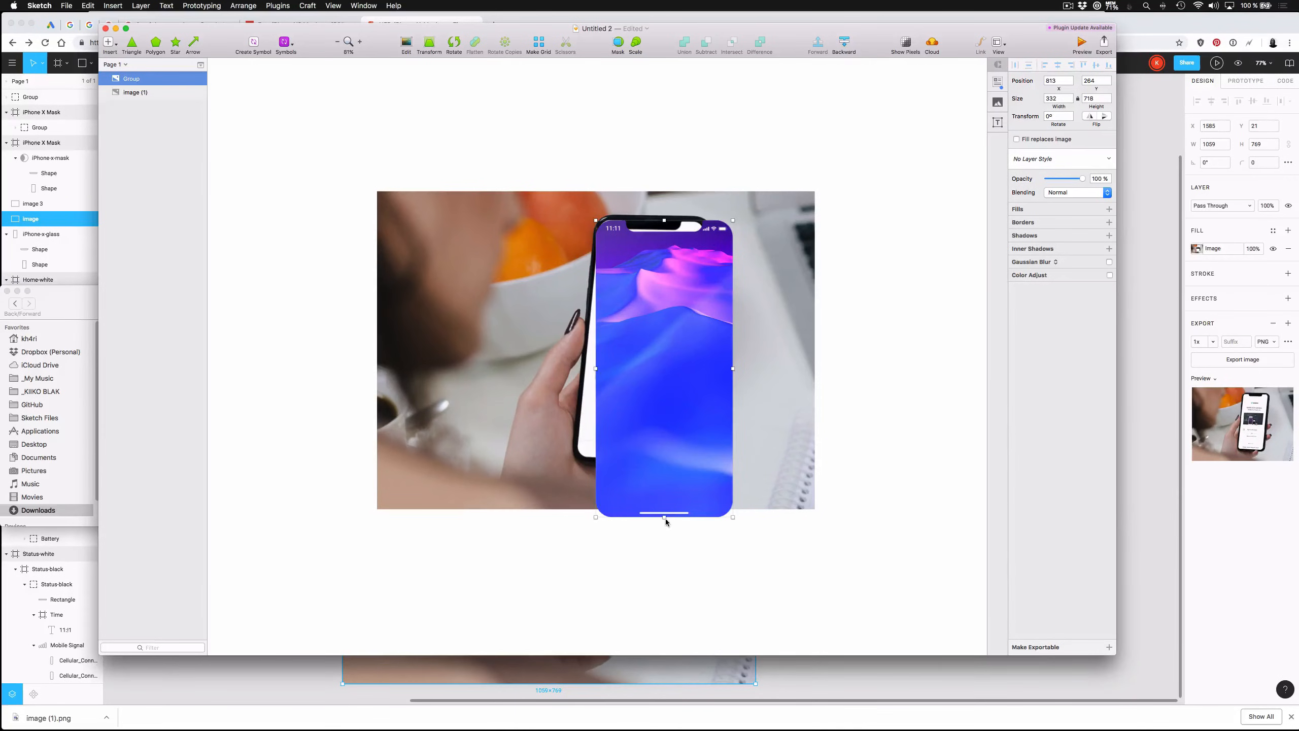
left_click_drag(668, 488, 691, 503)
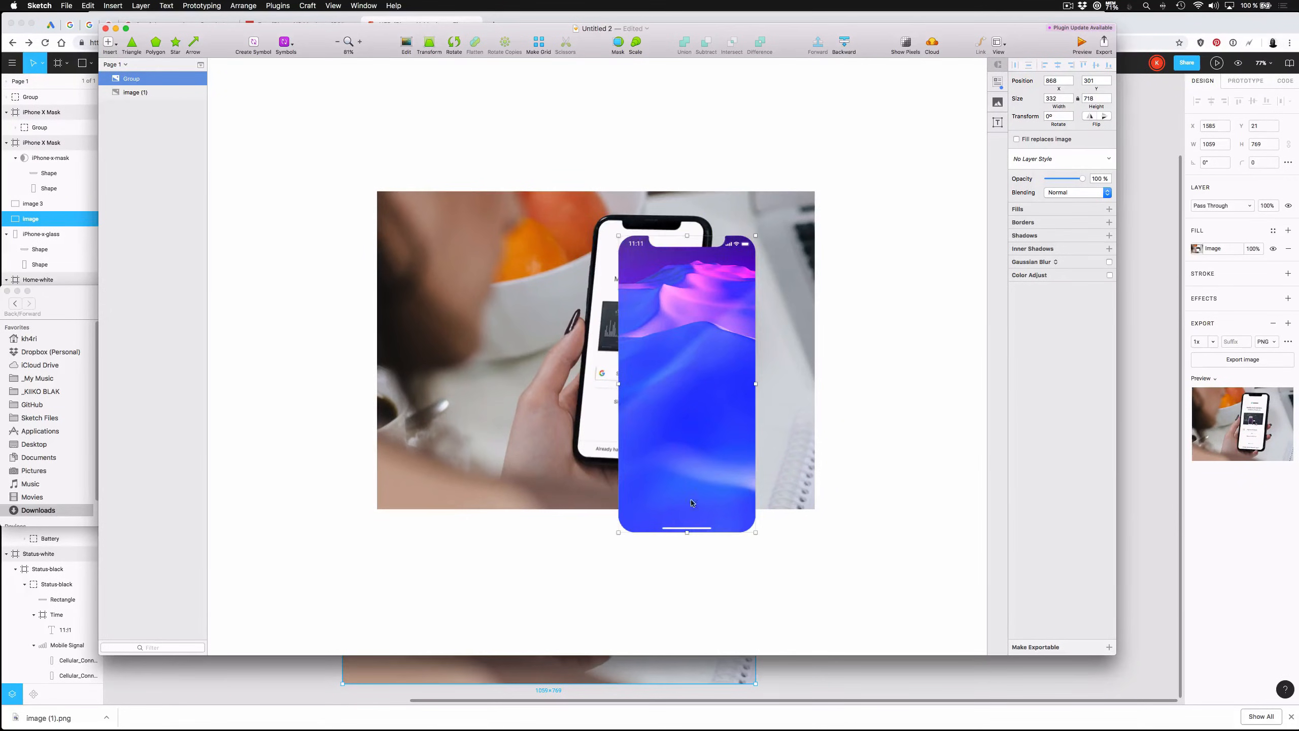
left_click_drag(672, 347, 639, 335)
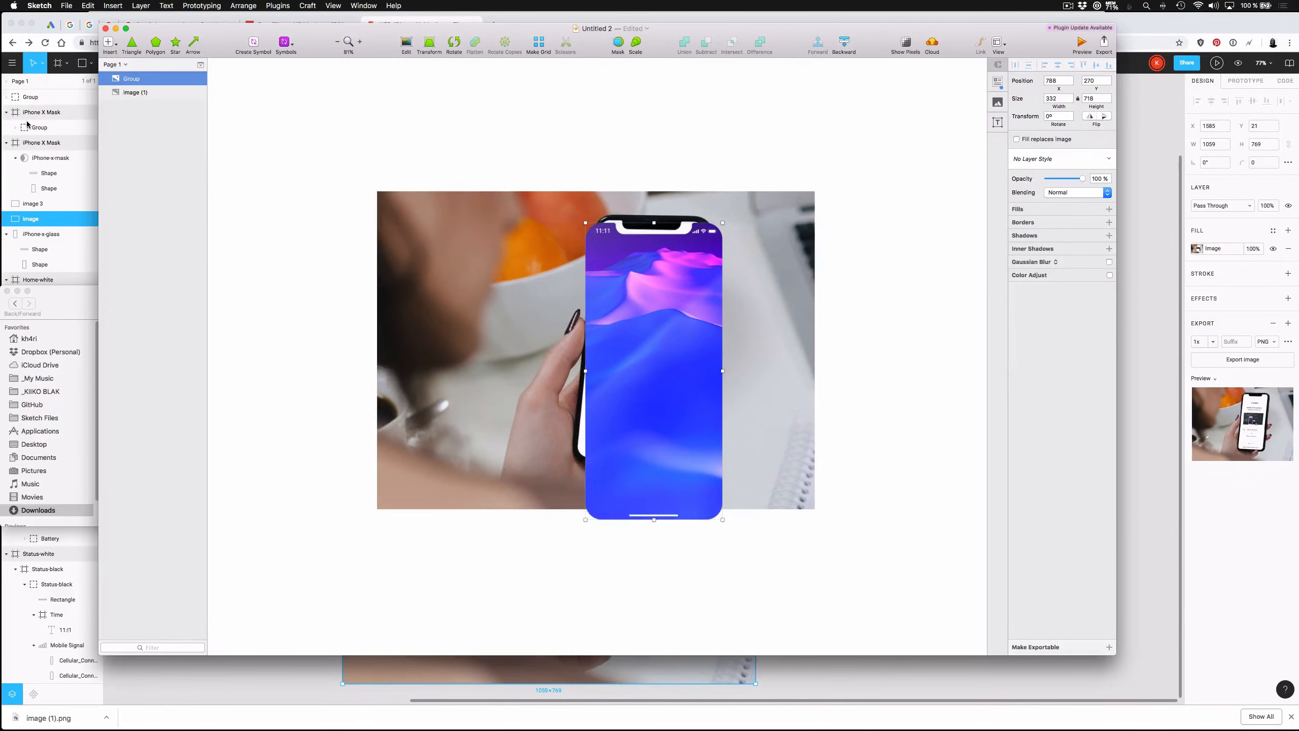
Step: Distort the screen image with Transform, matching its corners to the screen corners of the angled phone
left_click(432, 45)
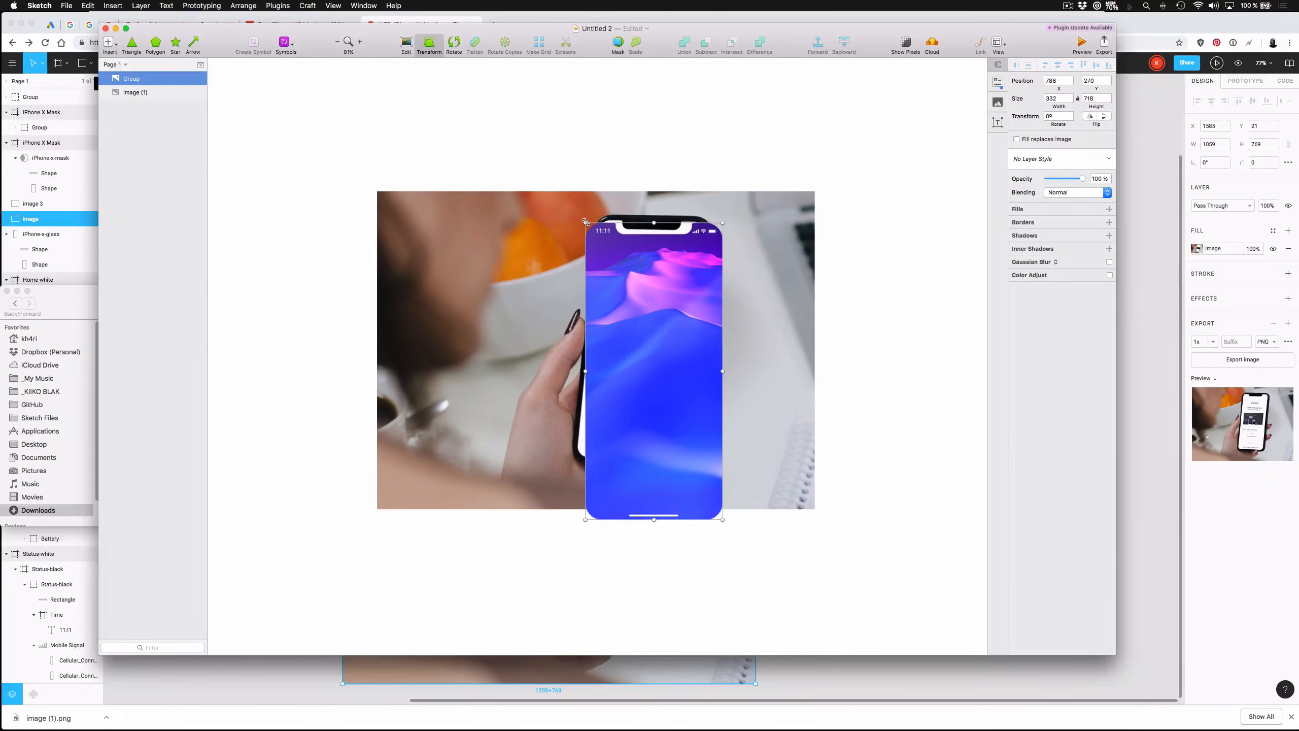
left_click_drag(585, 222, 598, 226)
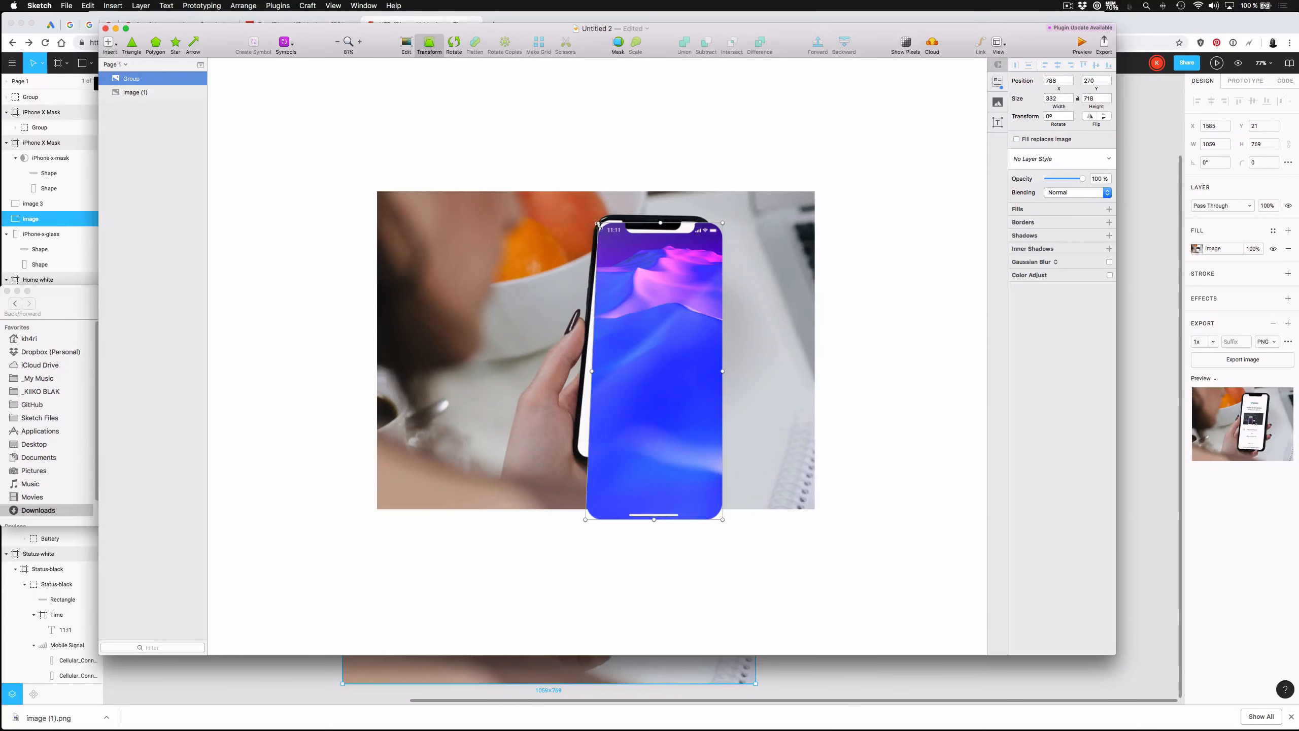
left_click_drag(601, 218, 598, 217)
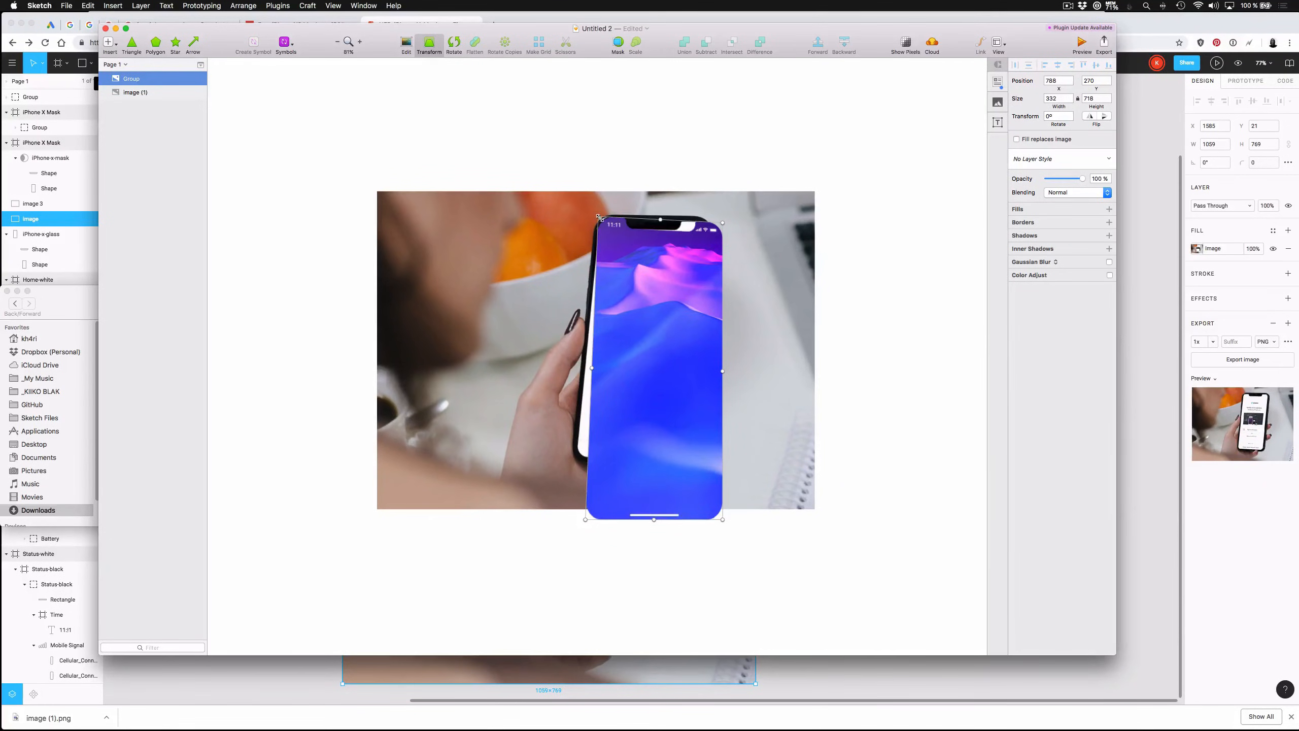
left_click_drag(723, 223, 701, 224)
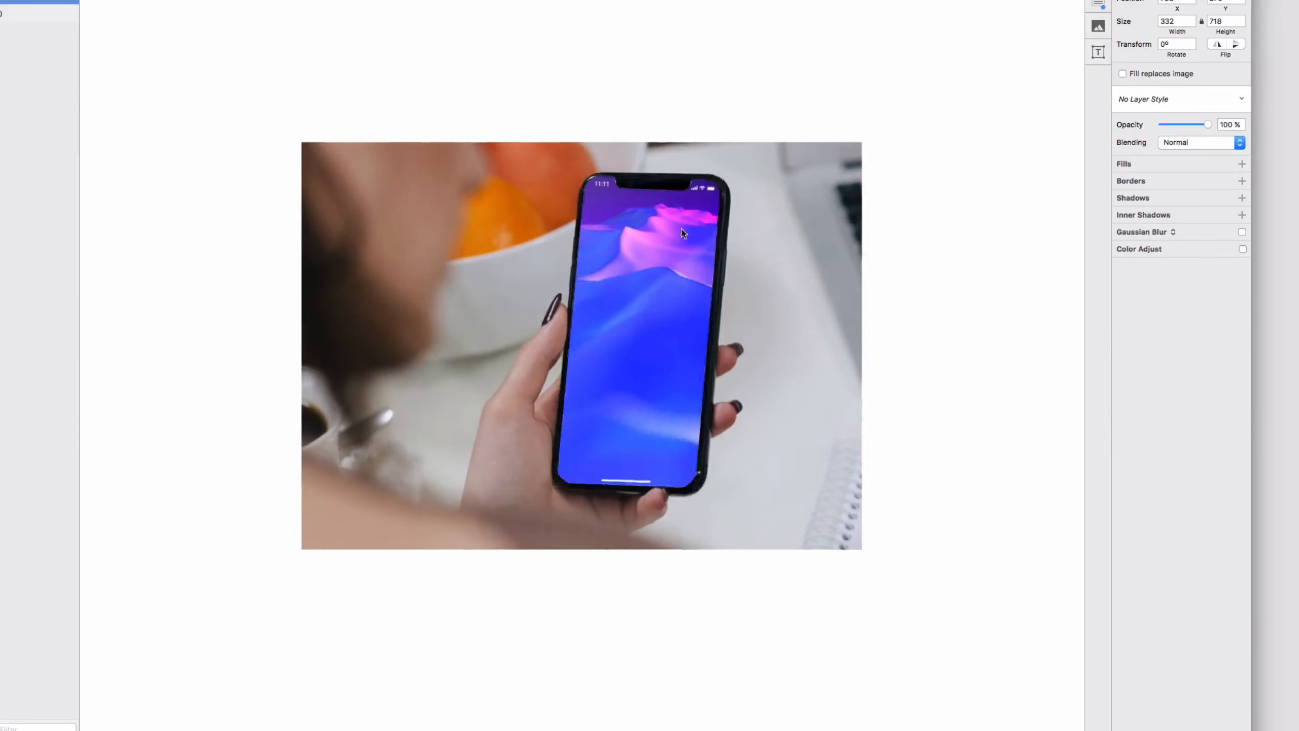
Step: Refine the two upper corners of the distorted screen against the phone's bezel and notch, and apply the transform
scroll(681, 231, "up", 5)
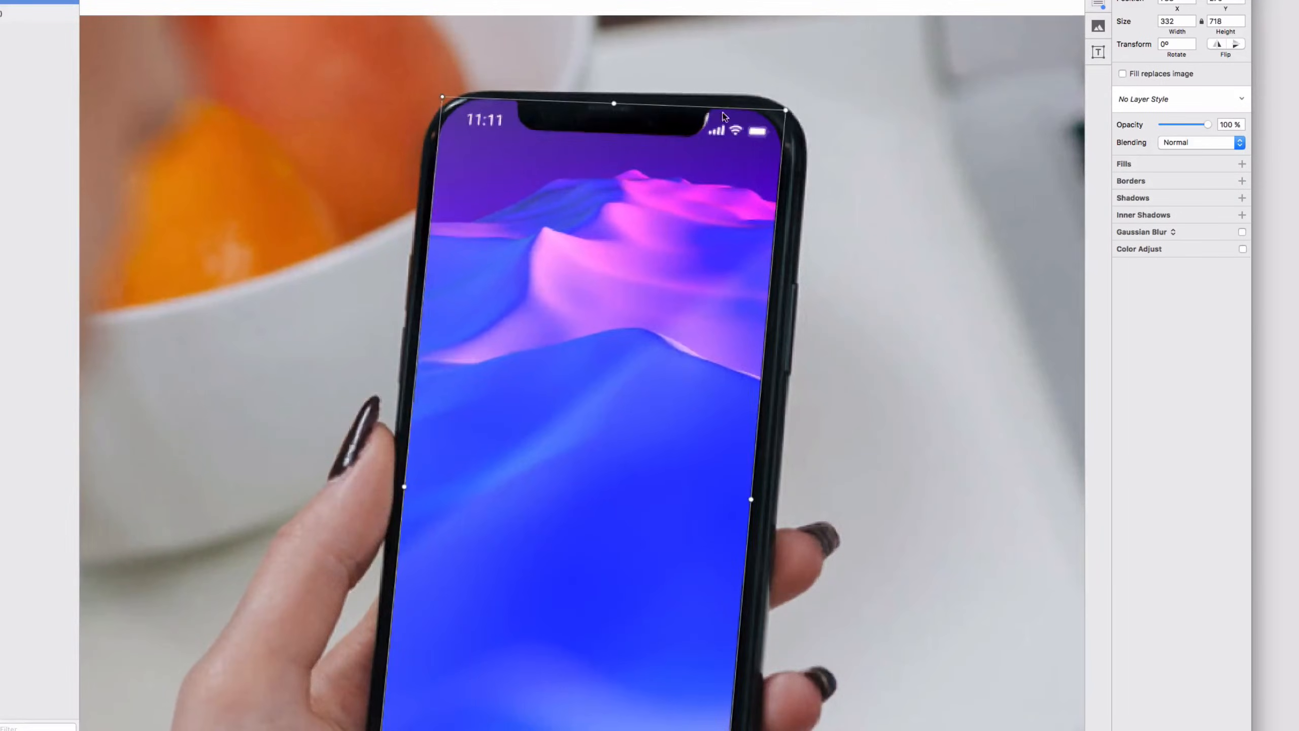
left_click_drag(793, 113, 788, 118)
scroll(779, 235, "down", 5)
scroll(558, 575, "up", 5)
left_click_drag(435, 134, 436, 131)
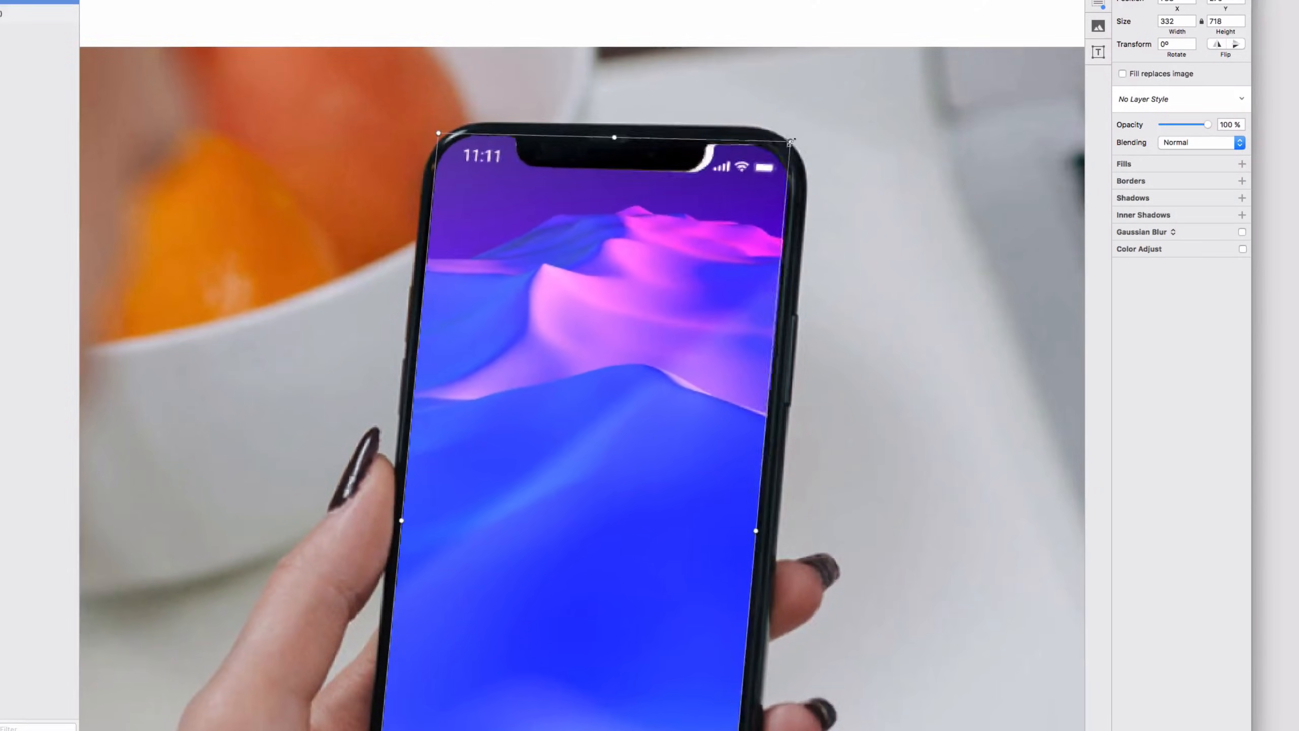
key("Return")
scroll(539, 294, "down", 5)
key("super+shift+t")
scroll(782, 544, "down", 5)
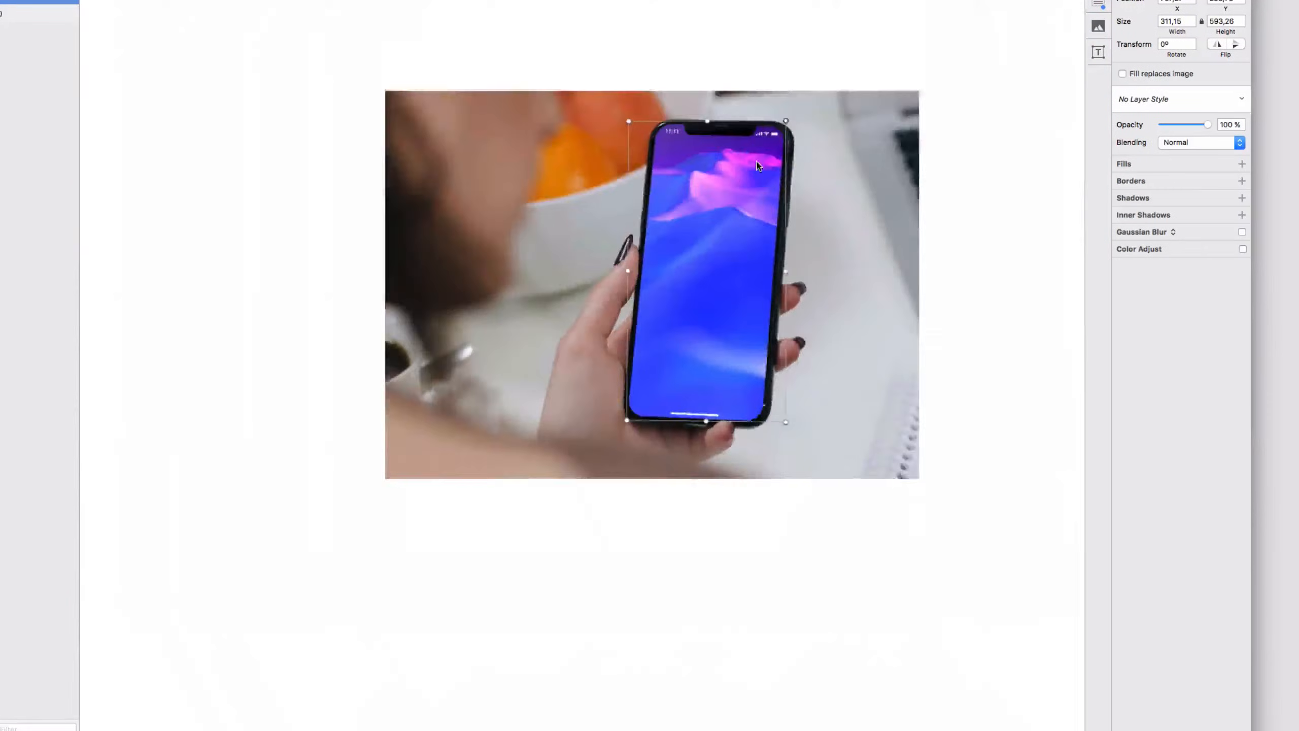
left_click(1008, 217)
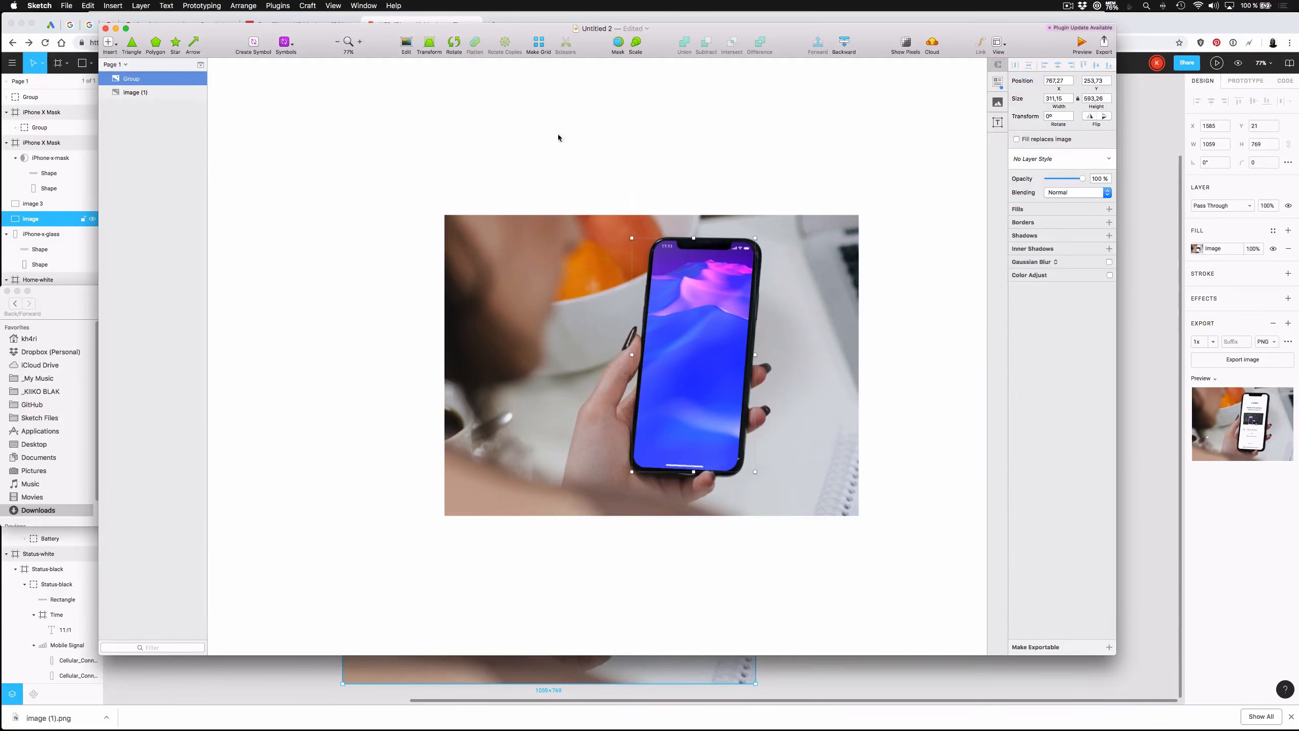
Step: Leave Transform without further changes and deselect the screen image to check the finished mockup
left_click(429, 44)
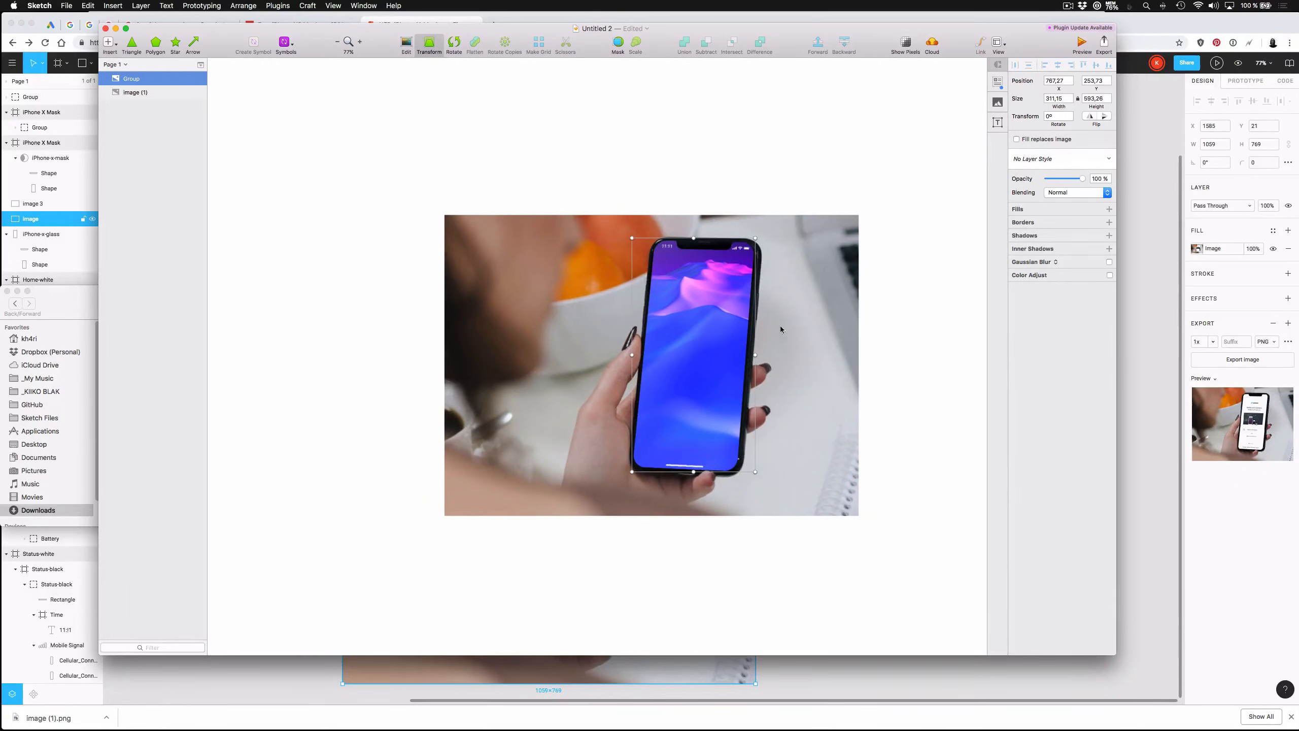
key("Escape")
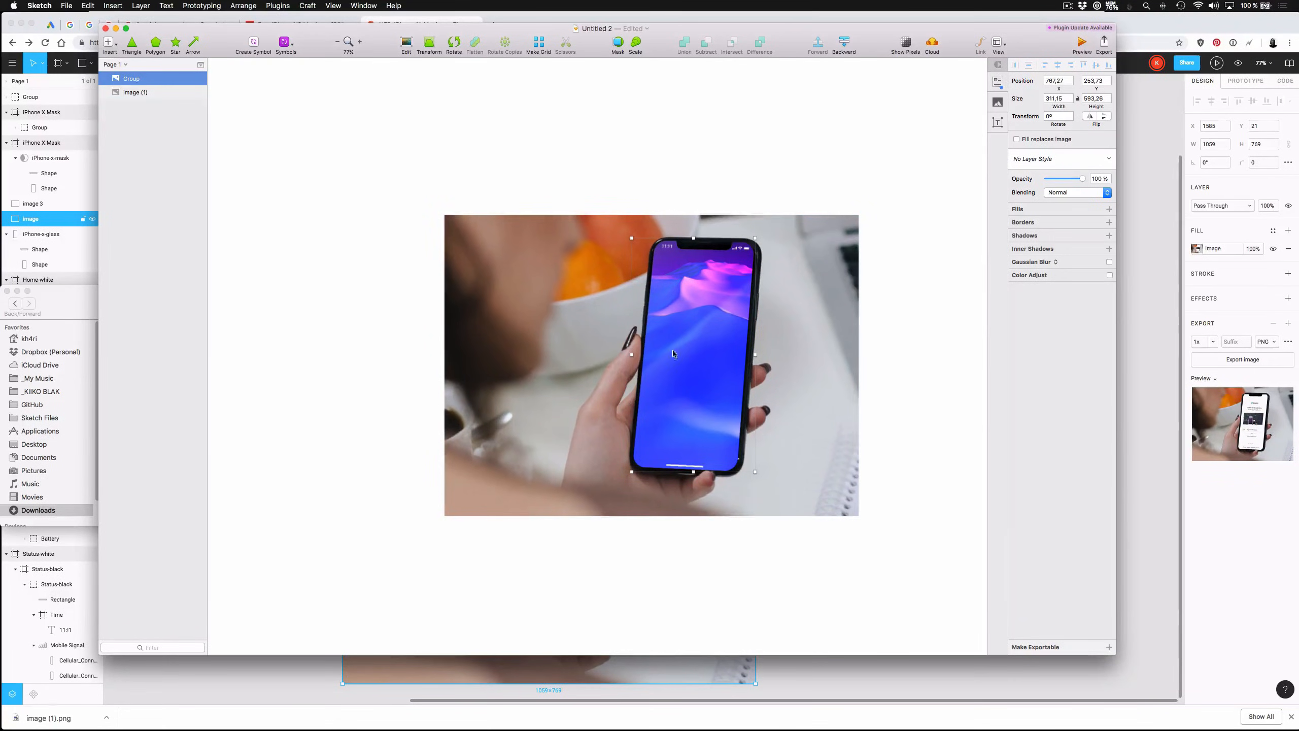
left_click(692, 644)
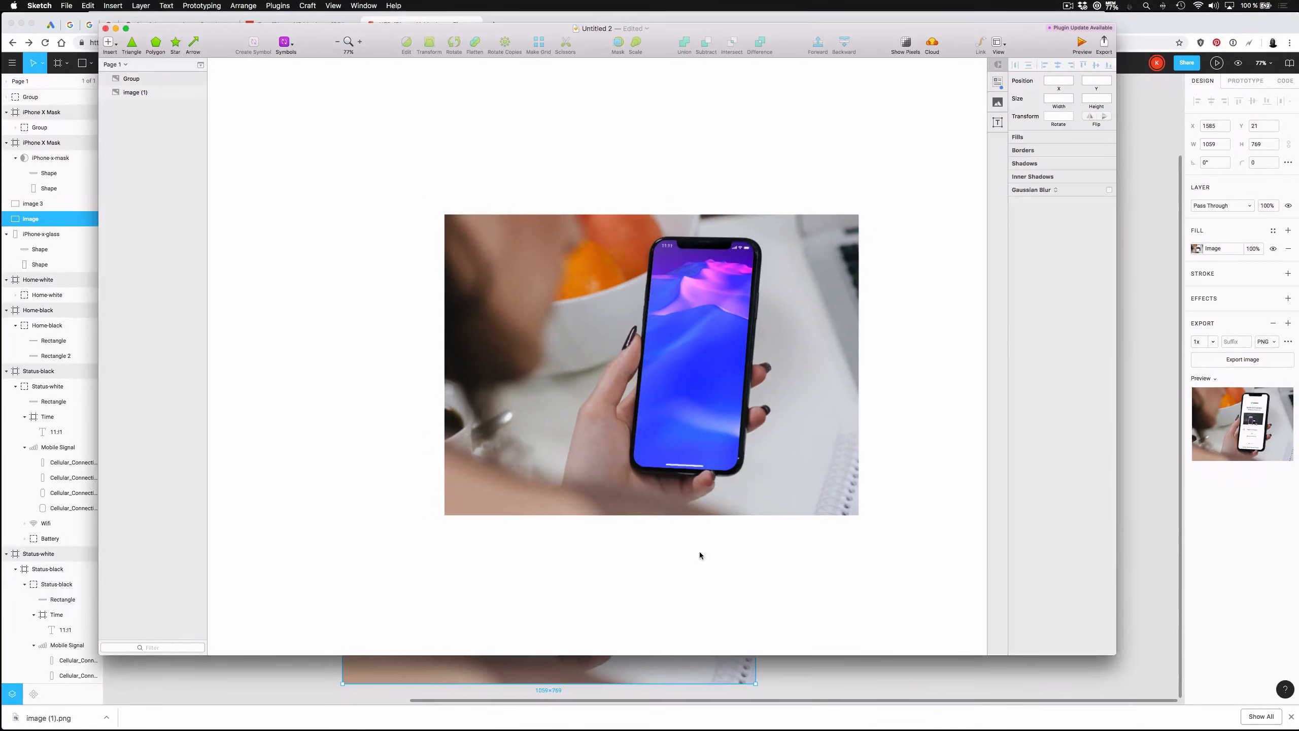
key("super+Tab")
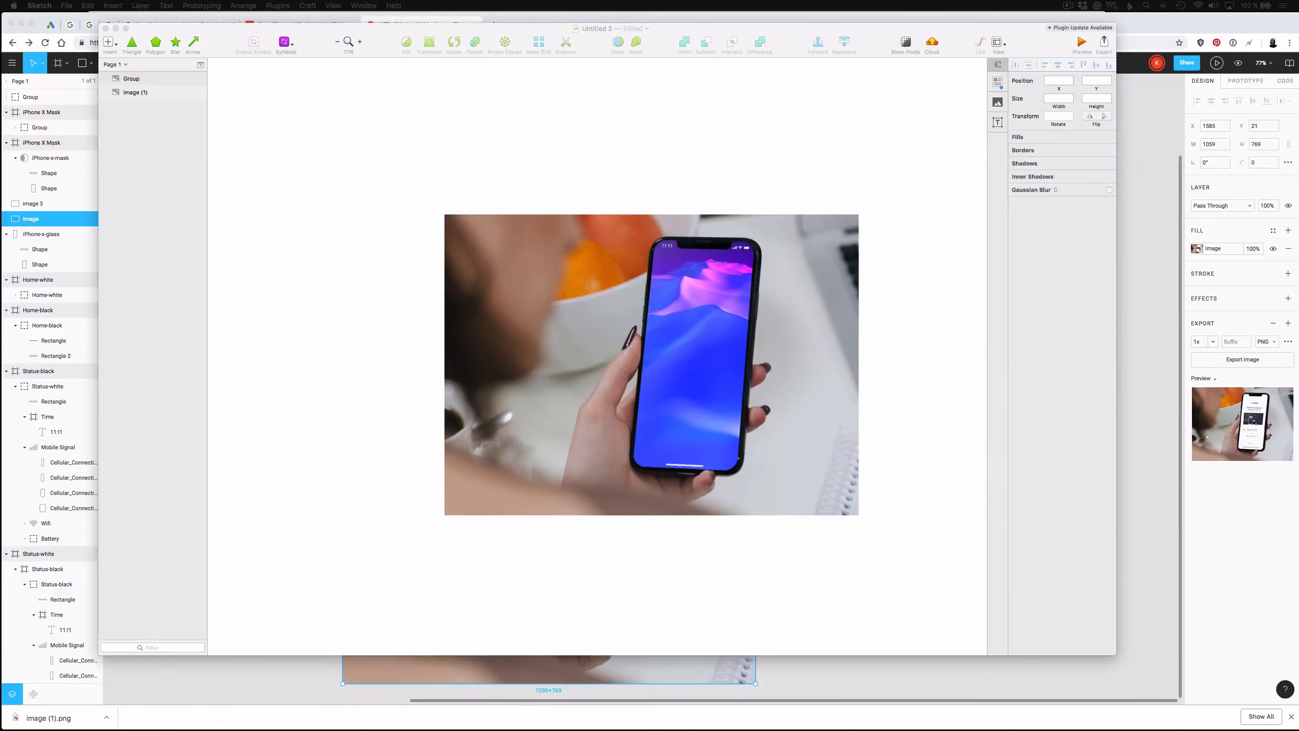